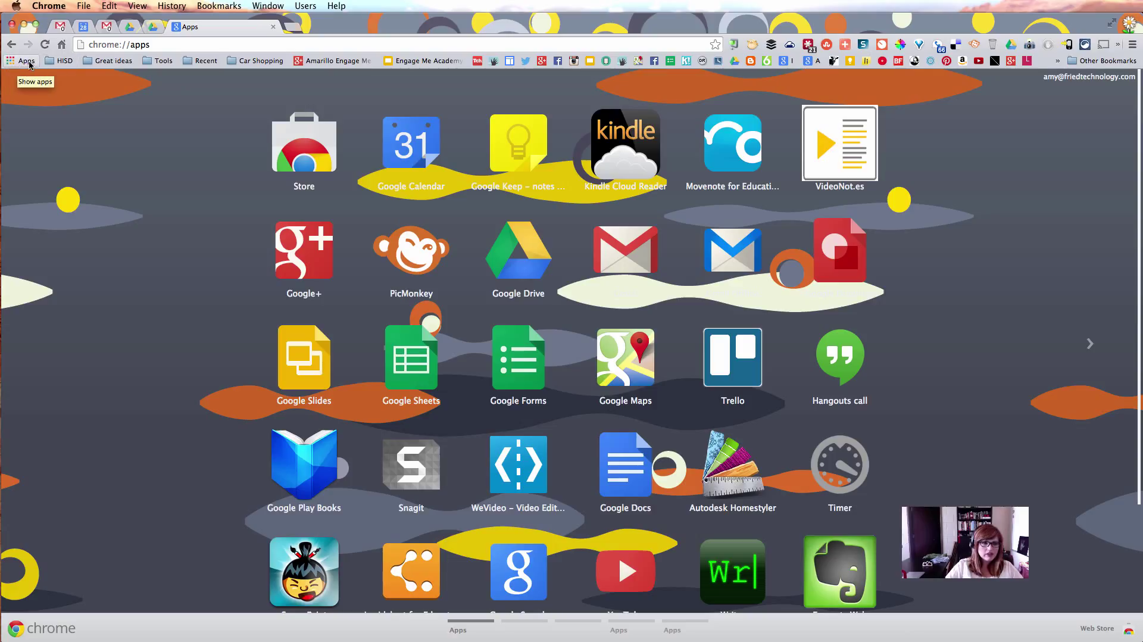
Load the Chrome Web Store Apps home page and select its page address
left_click(310, 163)
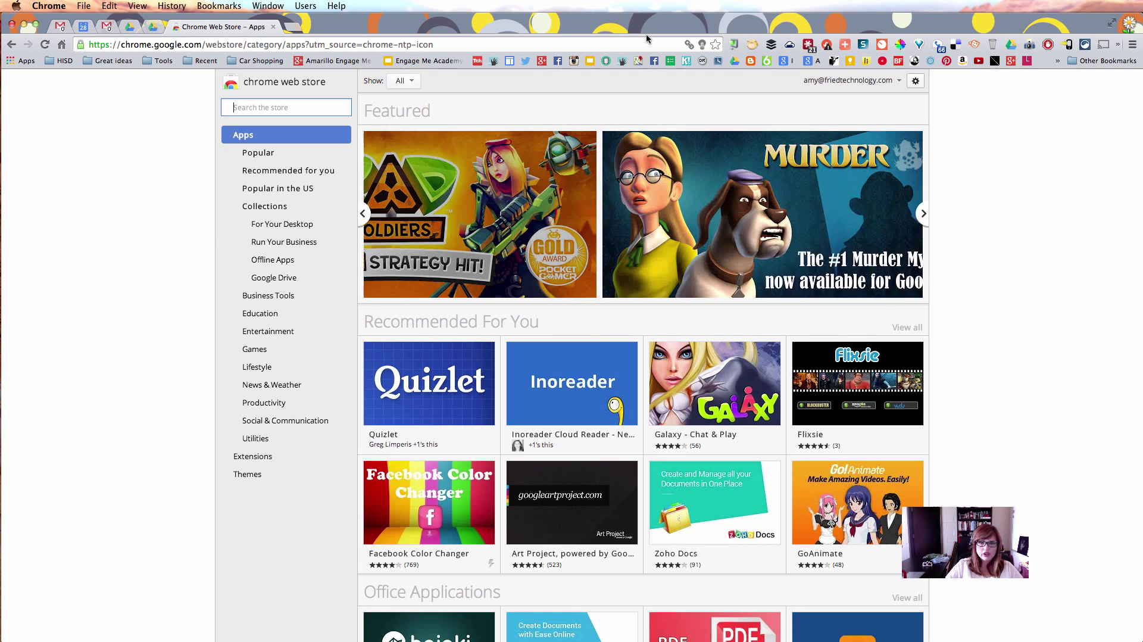
left_click(93, 42)
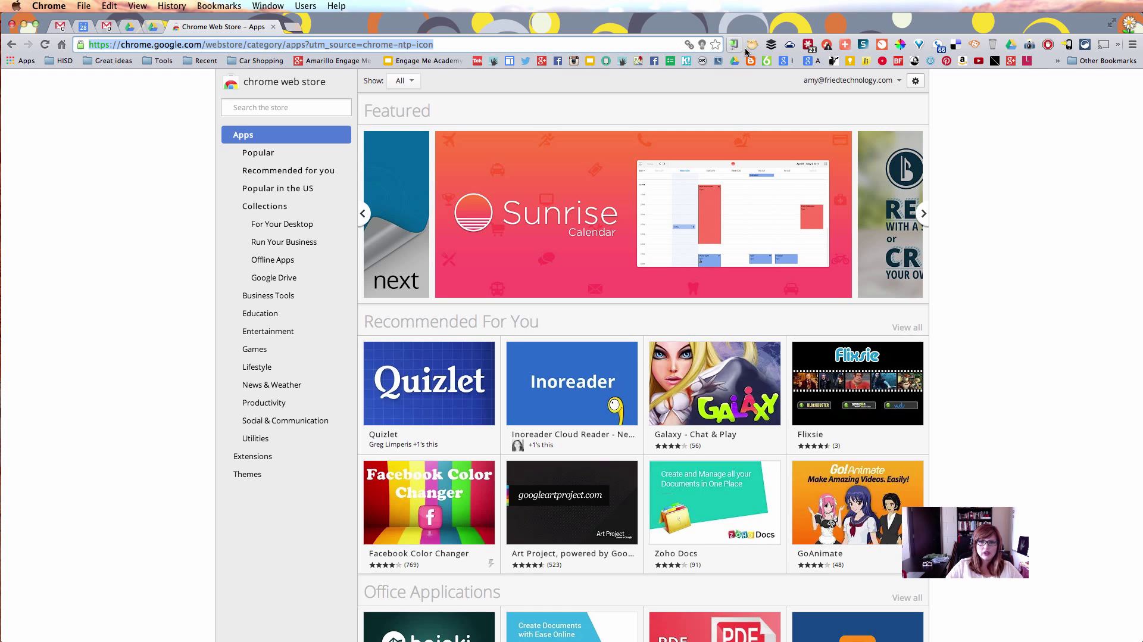
Search the store for 'goo.gl' and filter the results to Extensions only
left_click(323, 108)
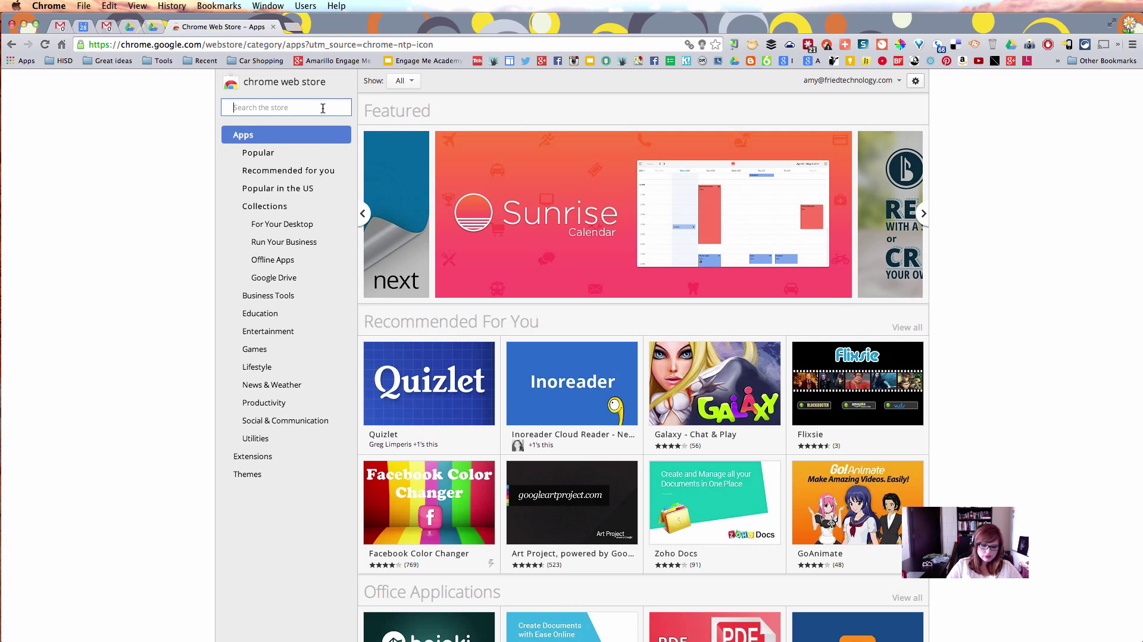
type("goo.gl")
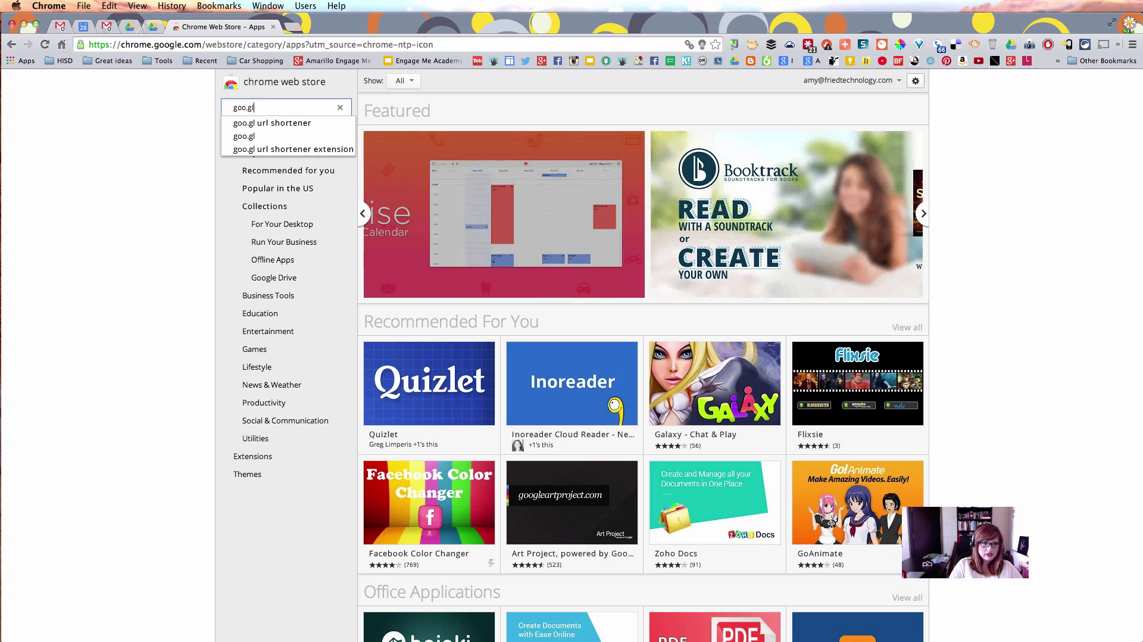
key("Return")
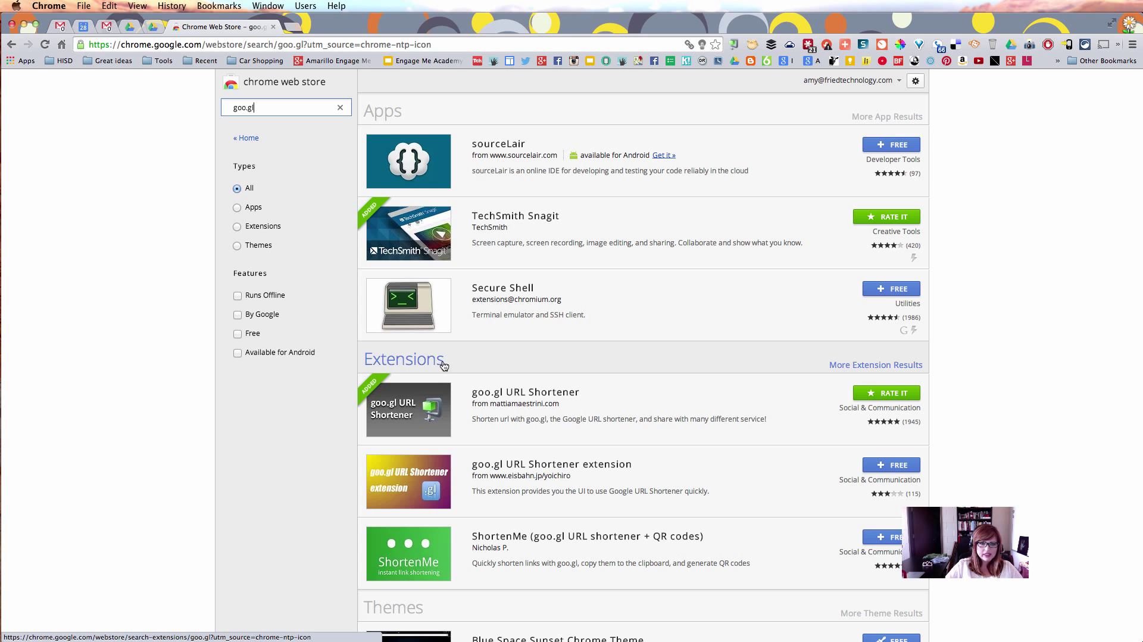
left_click(237, 228)
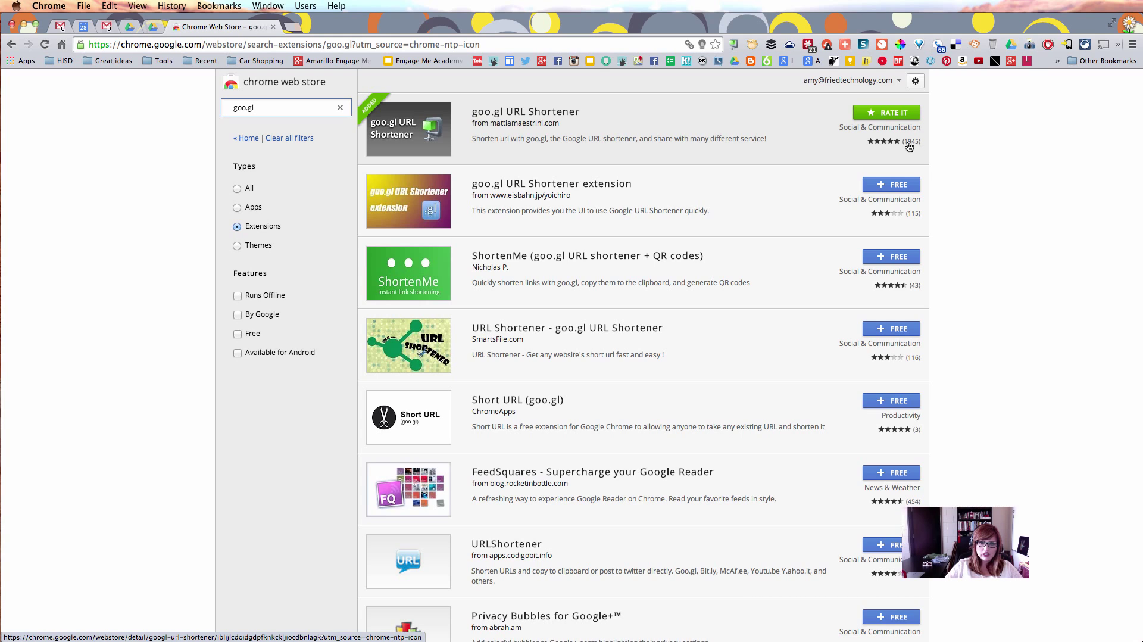
mouse_move(869, 147)
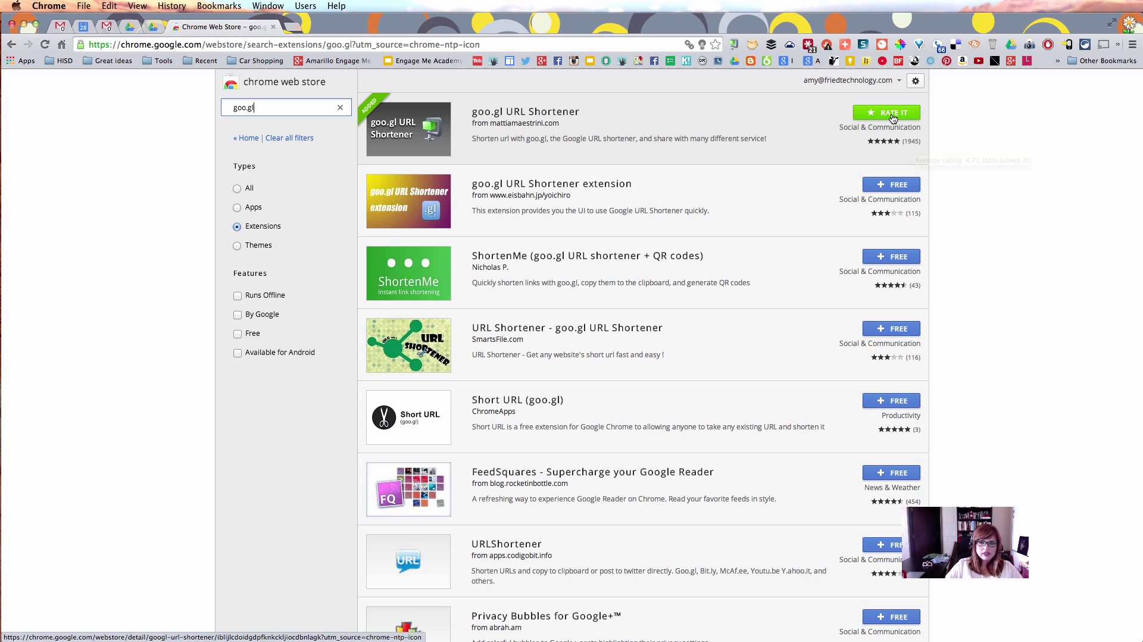
Shorten the extension results page's address to a goo.gl link with the goo.gl URL Shortener extension
left_click(735, 45)
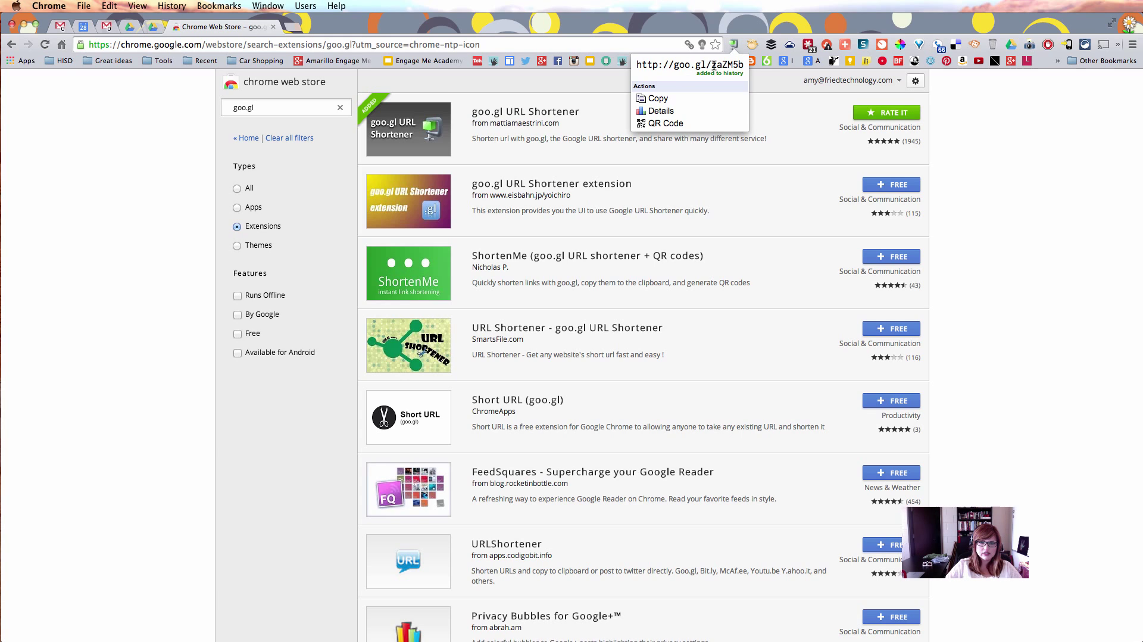
left_click_drag(712, 64, 750, 68)
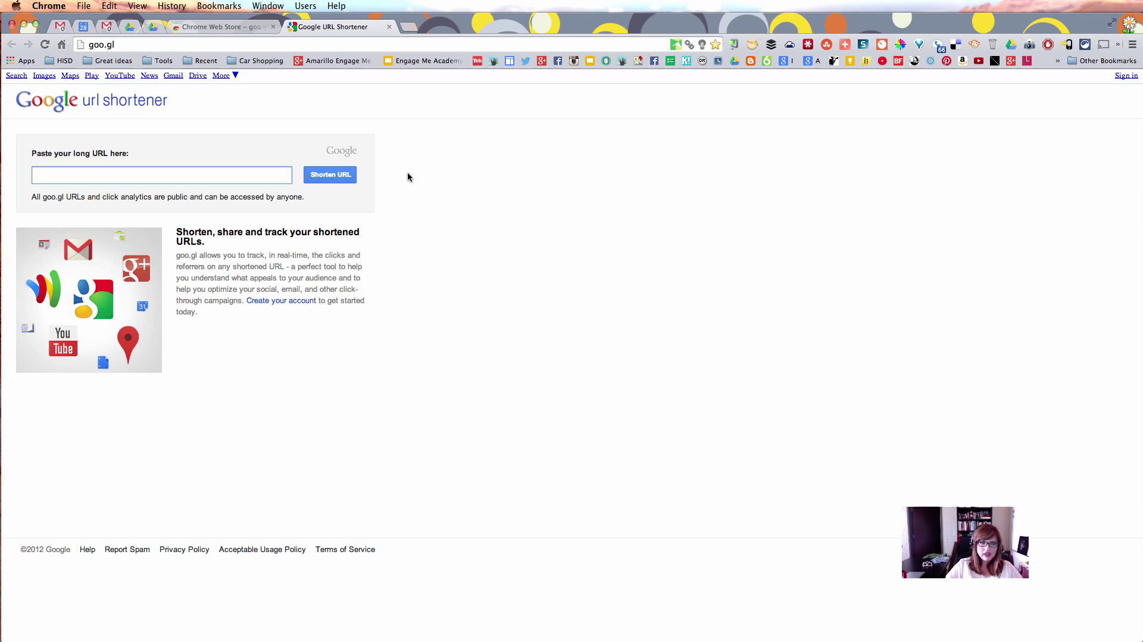
left_click(232, 28)
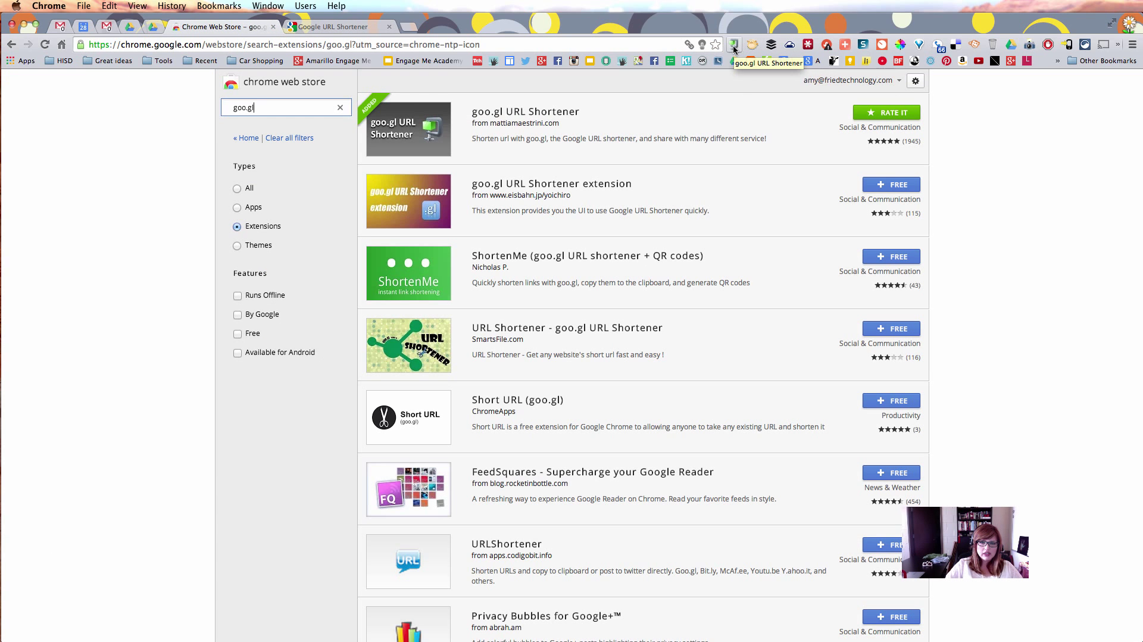
left_click(733, 46)
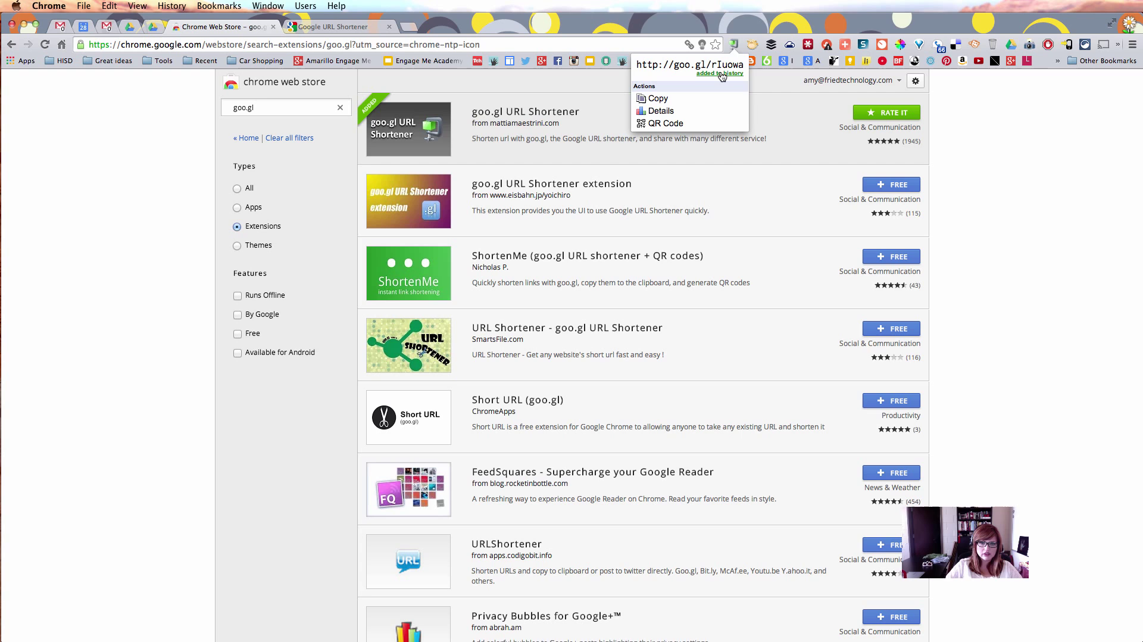
Bring up the Google URL Shortener page with its link history
left_click(352, 23)
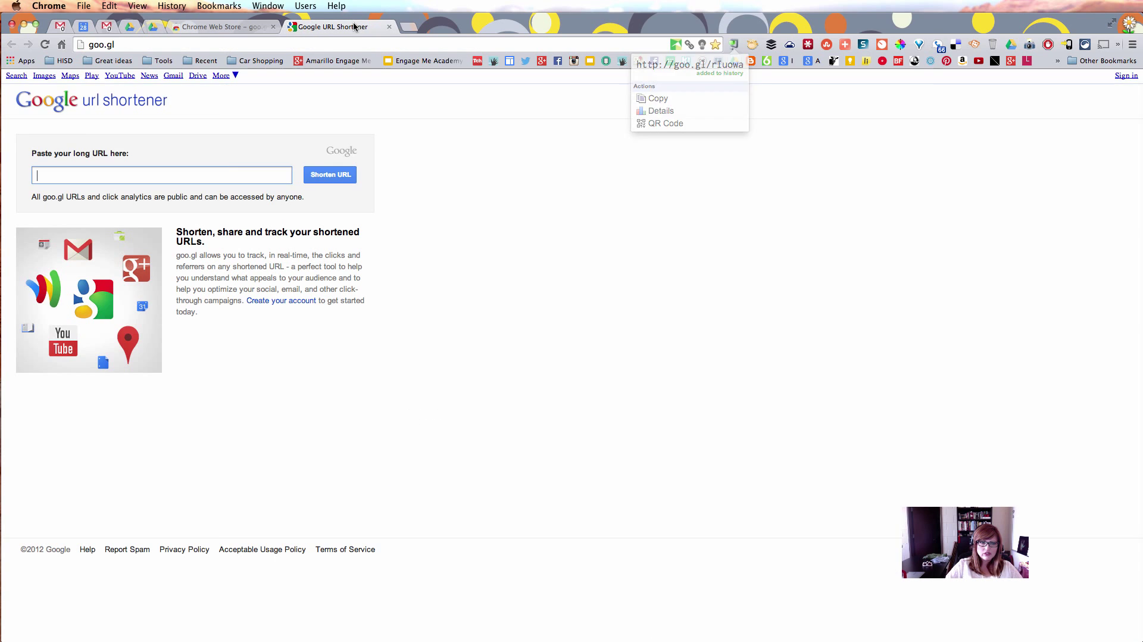
left_click(322, 45)
left_click(321, 45)
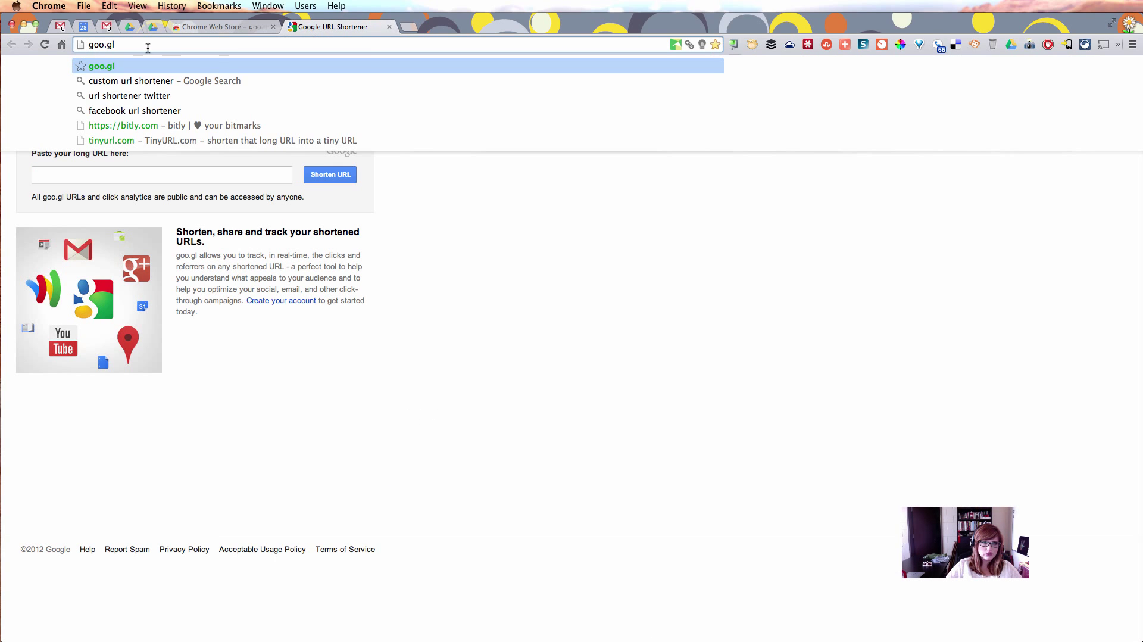
left_click(1103, 250)
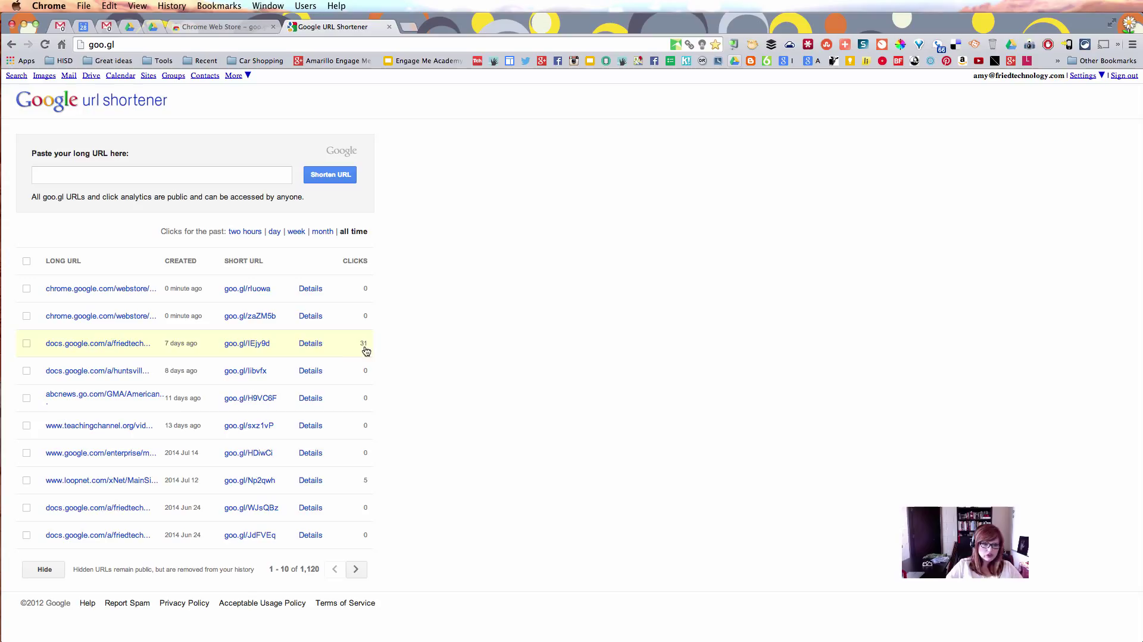
Open the goo.gl/IEjy9d analytics and scroll through its 31-click charts
left_click(313, 349)
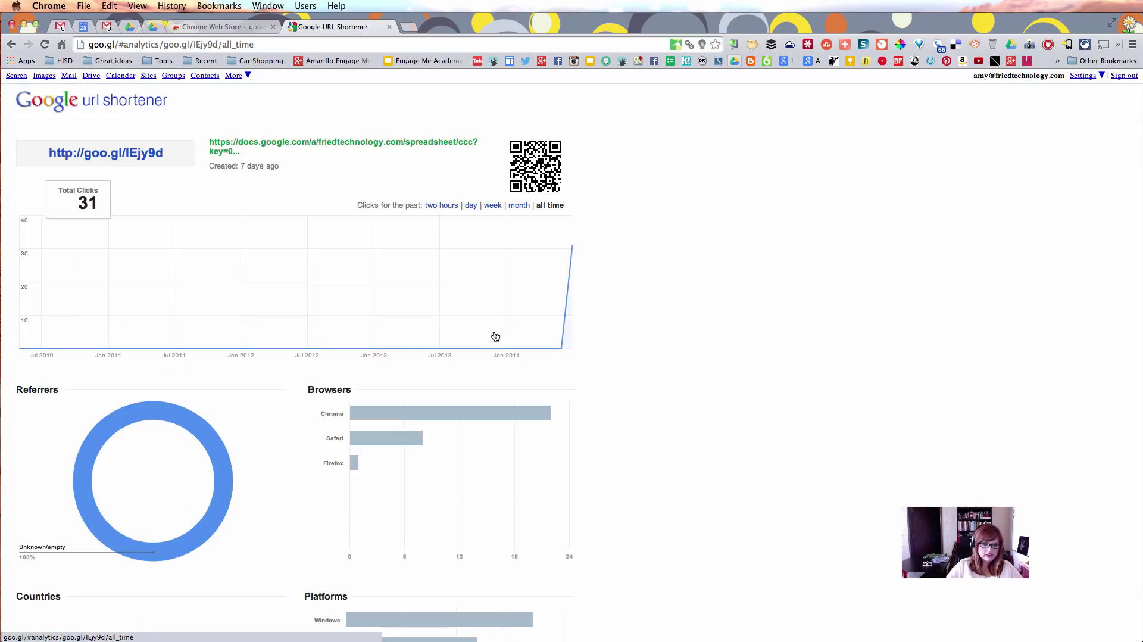
mouse_move(563, 350)
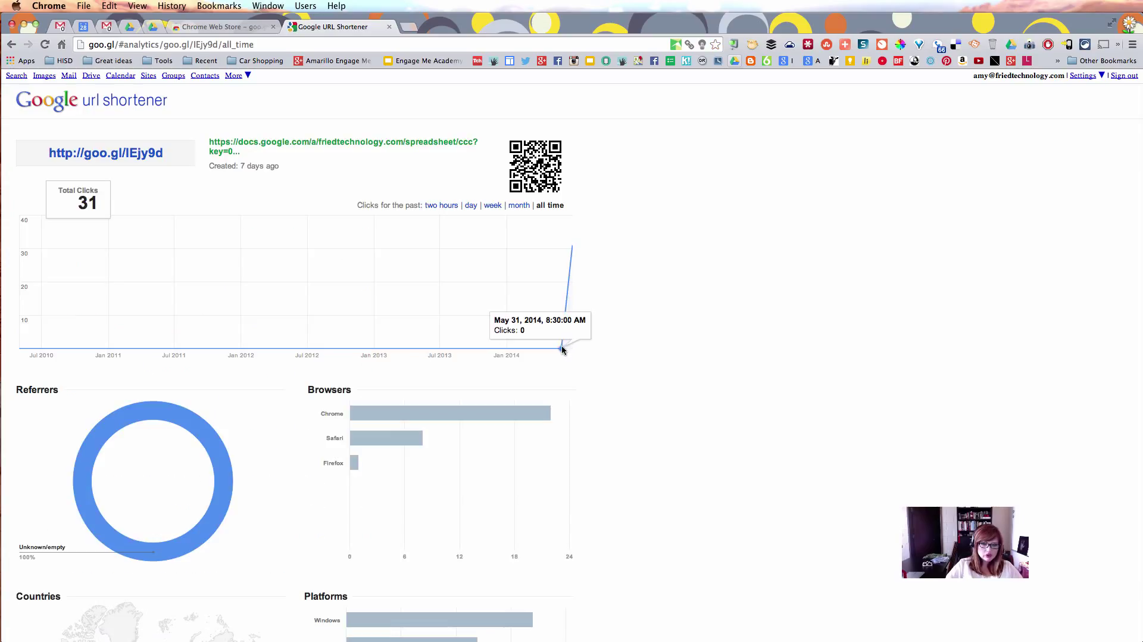
scroll(526, 398, "down", 3)
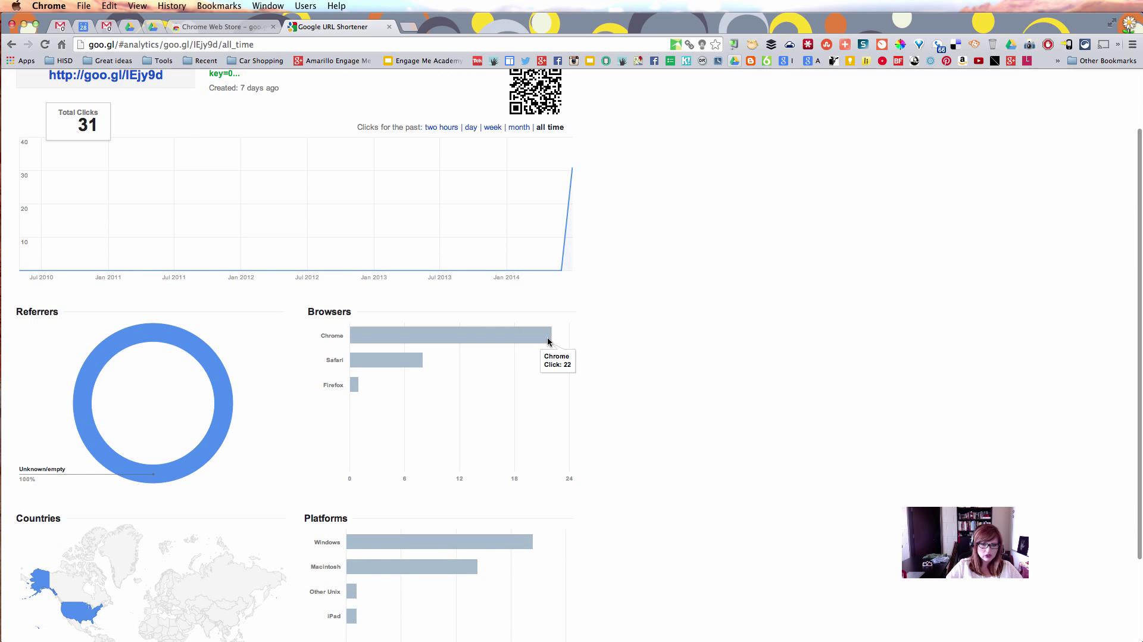
scroll(563, 473, "down", 5)
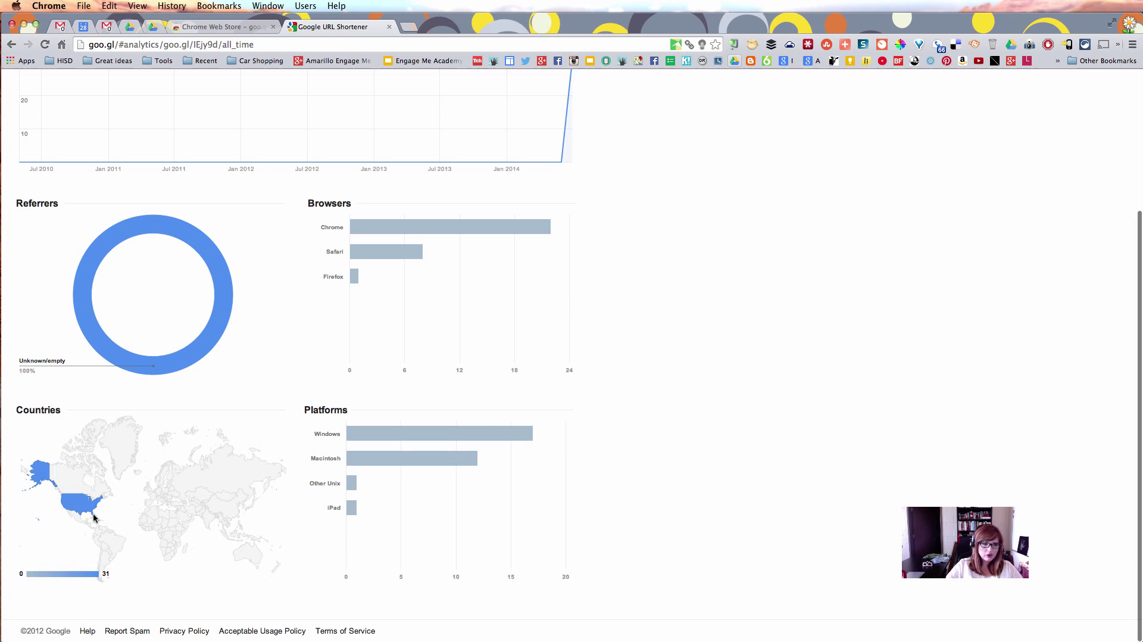
scroll(506, 484, "down", 1)
scroll(674, 340, "up", 3)
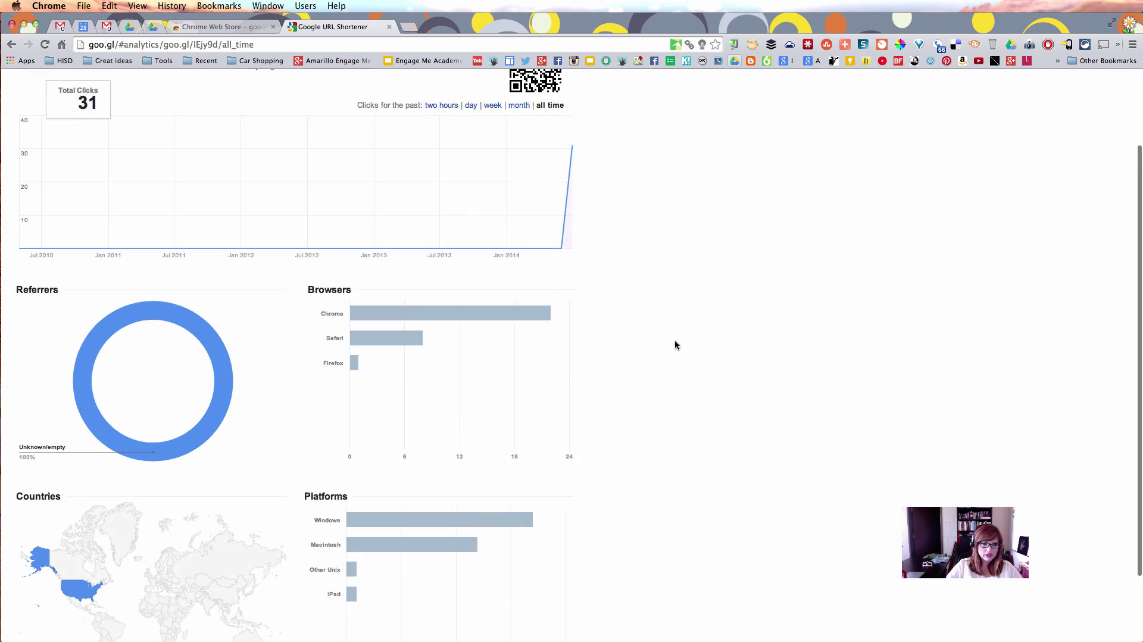
scroll(680, 341, "down", 3)
scroll(669, 341, "up", 5)
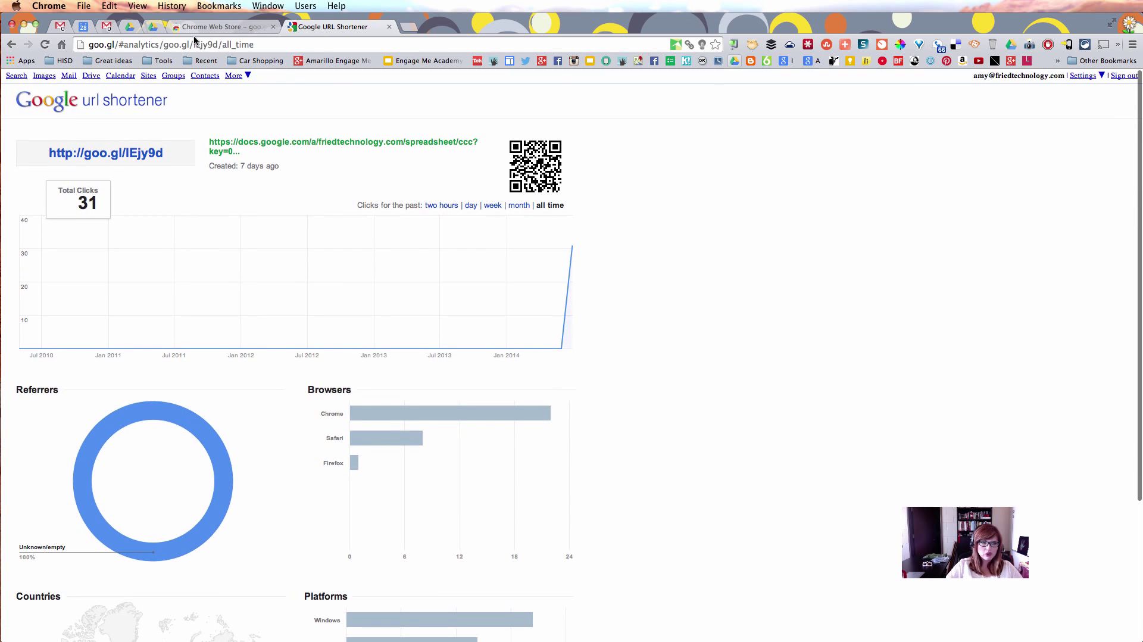
Replace the store's goo.gl search with 'bit.ly' to list the Bitly extension
left_click(217, 27)
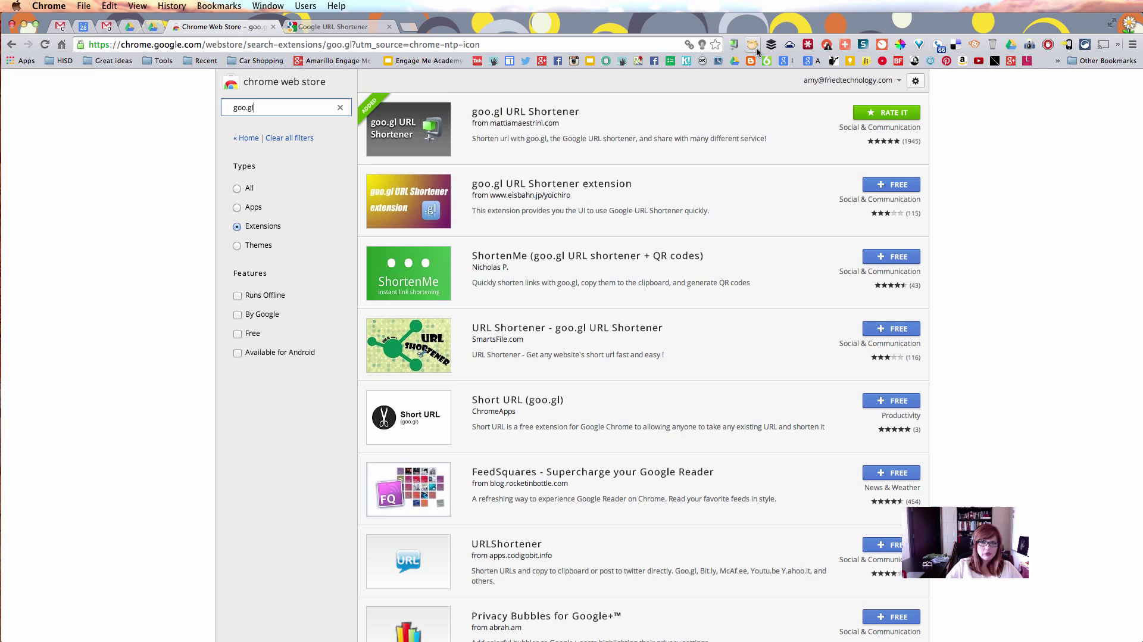
left_click_drag(270, 111, 215, 105)
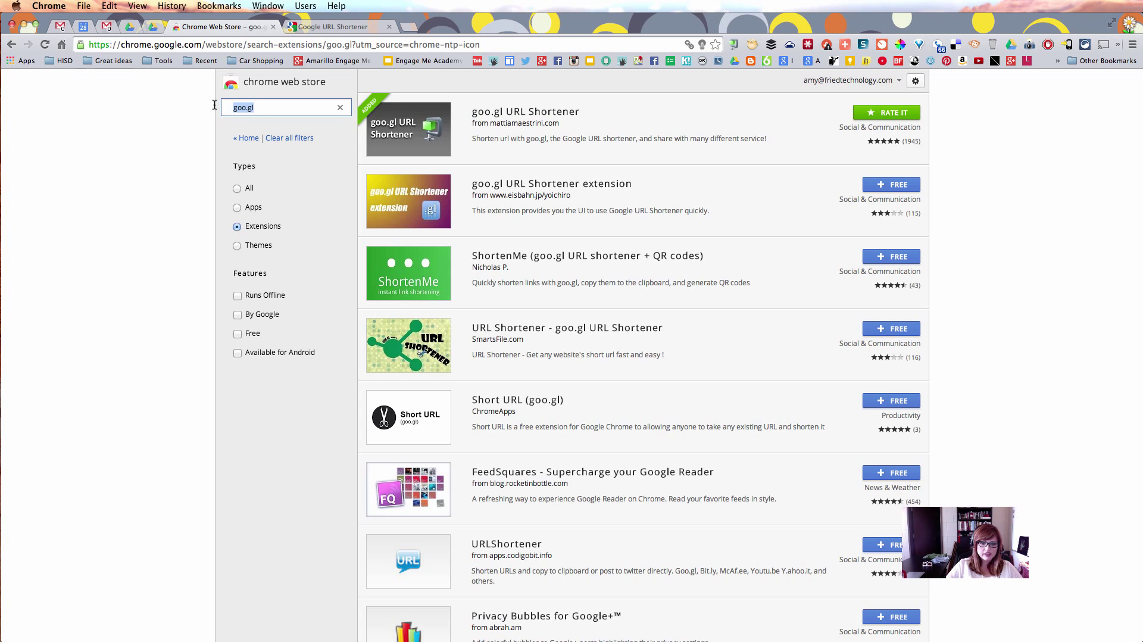
type("bi")
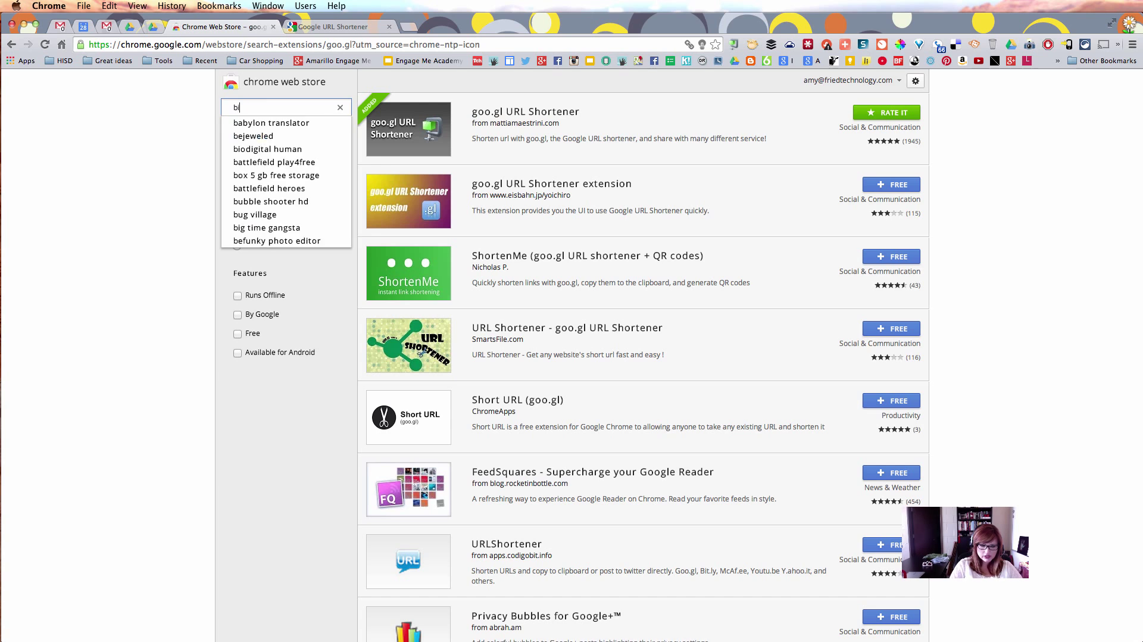
type("t.ly")
key("Return")
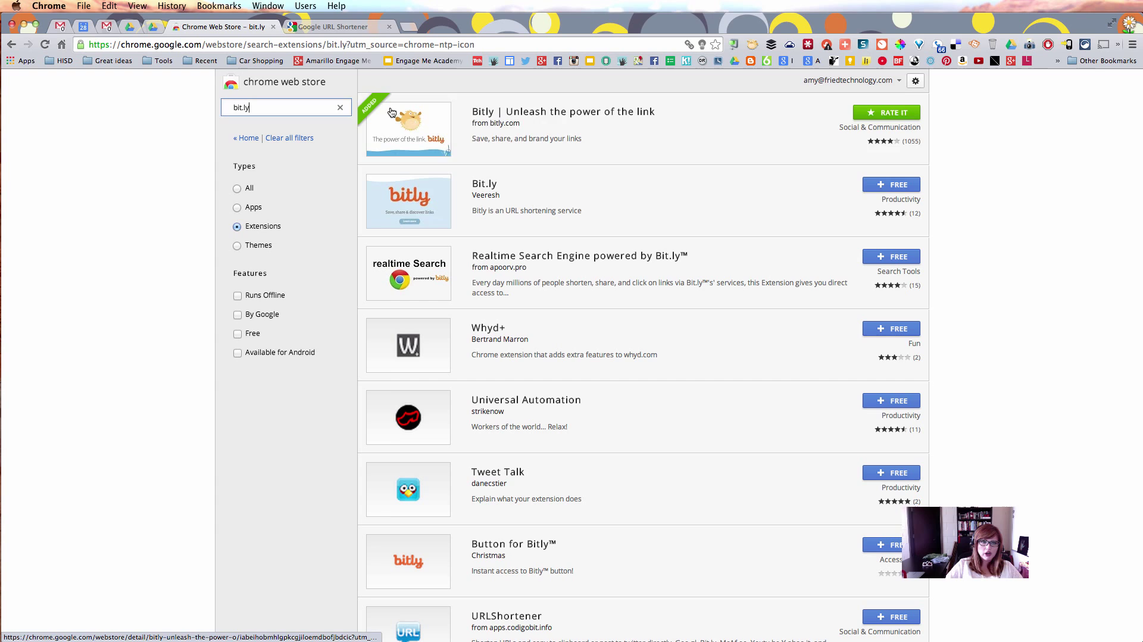
Load the pasted Smarter Chrome: Session 1 video link and show its youtu.be share link
left_click(340, 26)
left_click(294, 45)
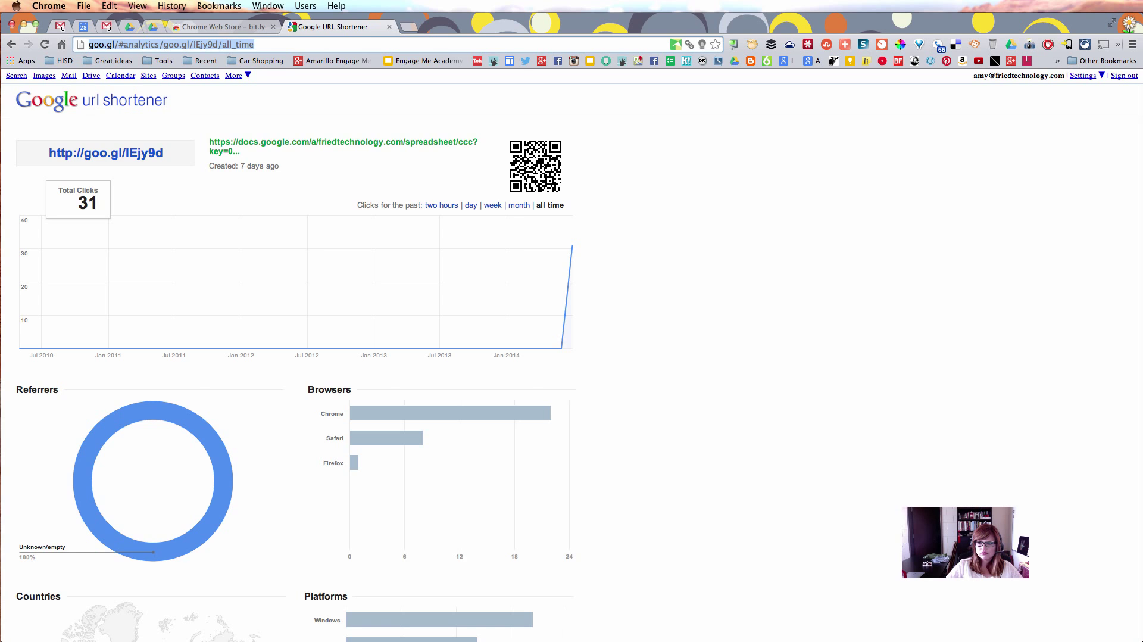
type("https://www.youtube.com/watch?v=8_Q6hqT7p5Q&list=UUMSV7DaVaC99EdLOAphvvag")
key("Return")
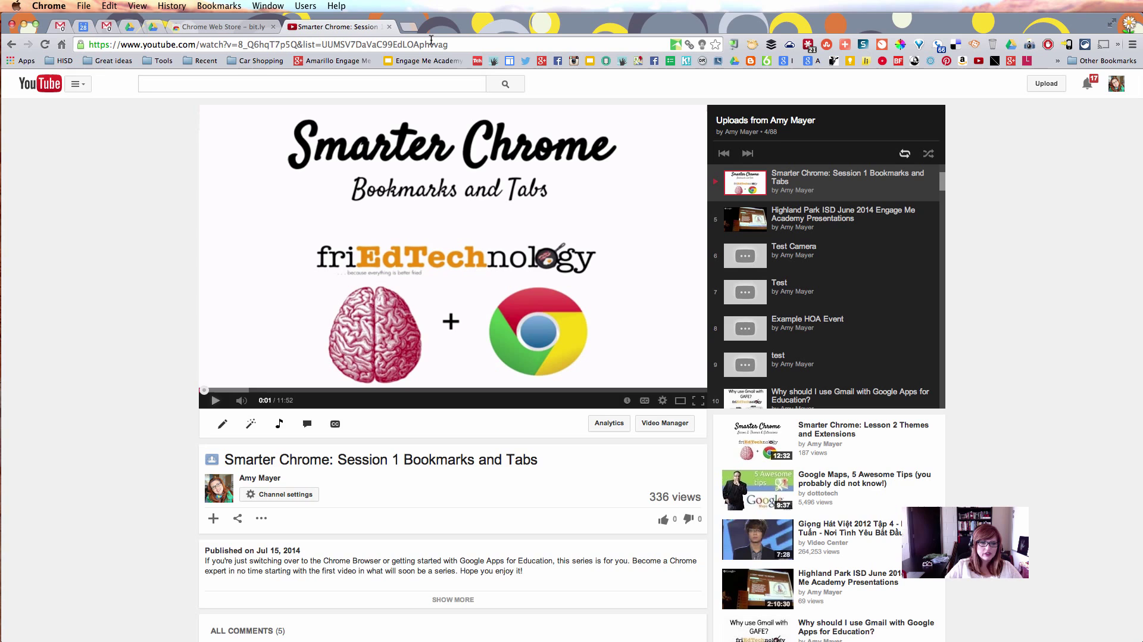
left_click(238, 518)
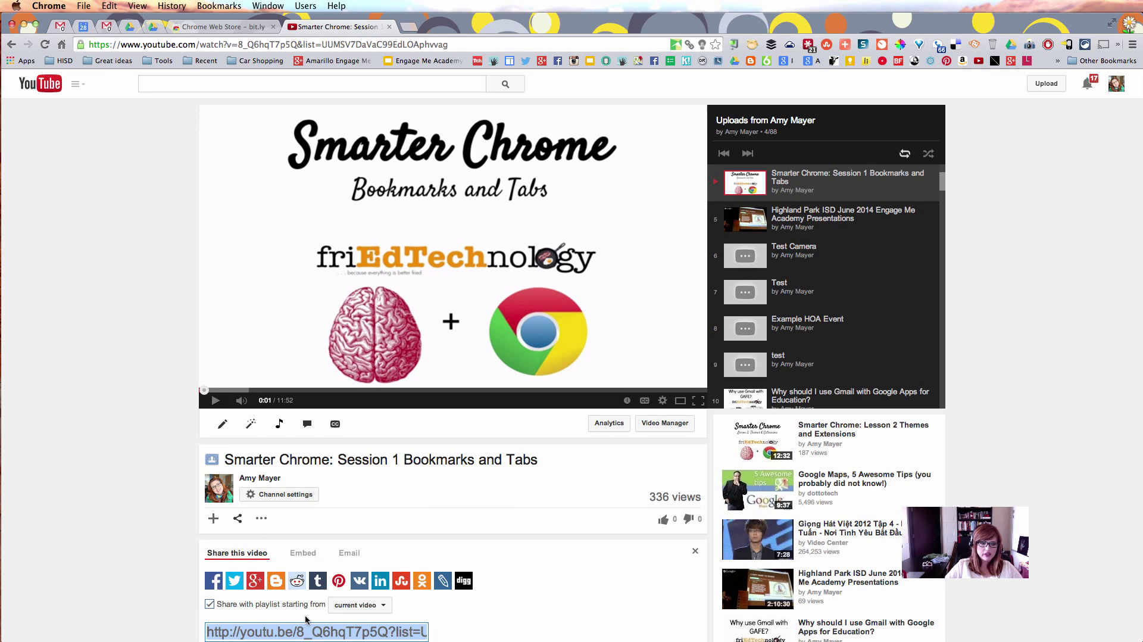
scroll(305, 619, "down", 1)
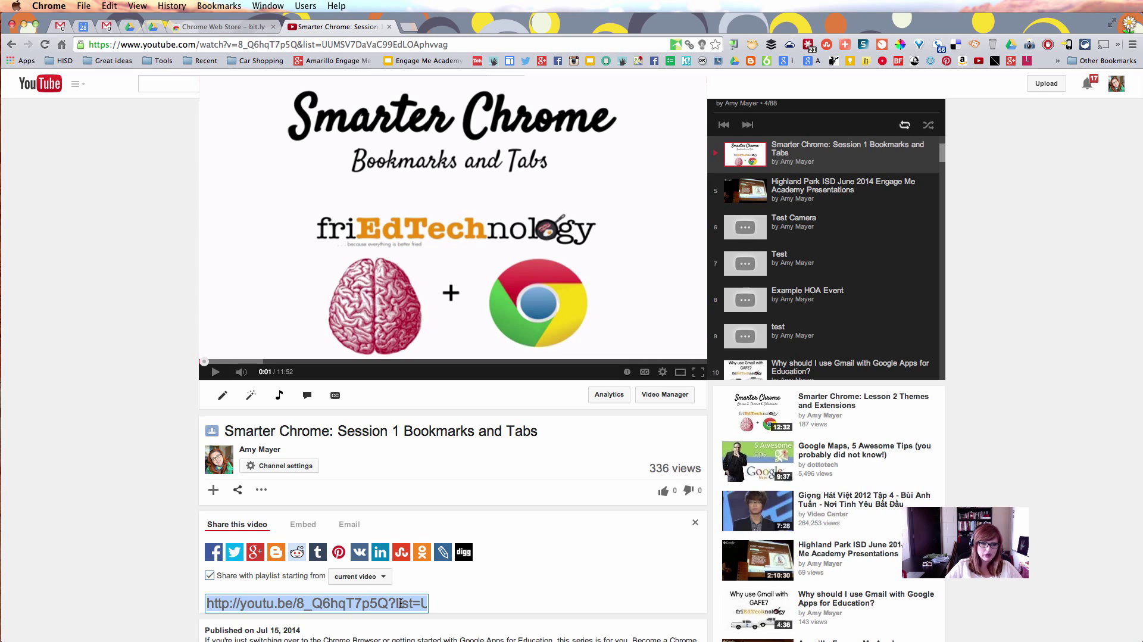
Save a Bitly link for the video with the custom ending SmarterChromeBookmark
left_click(753, 46)
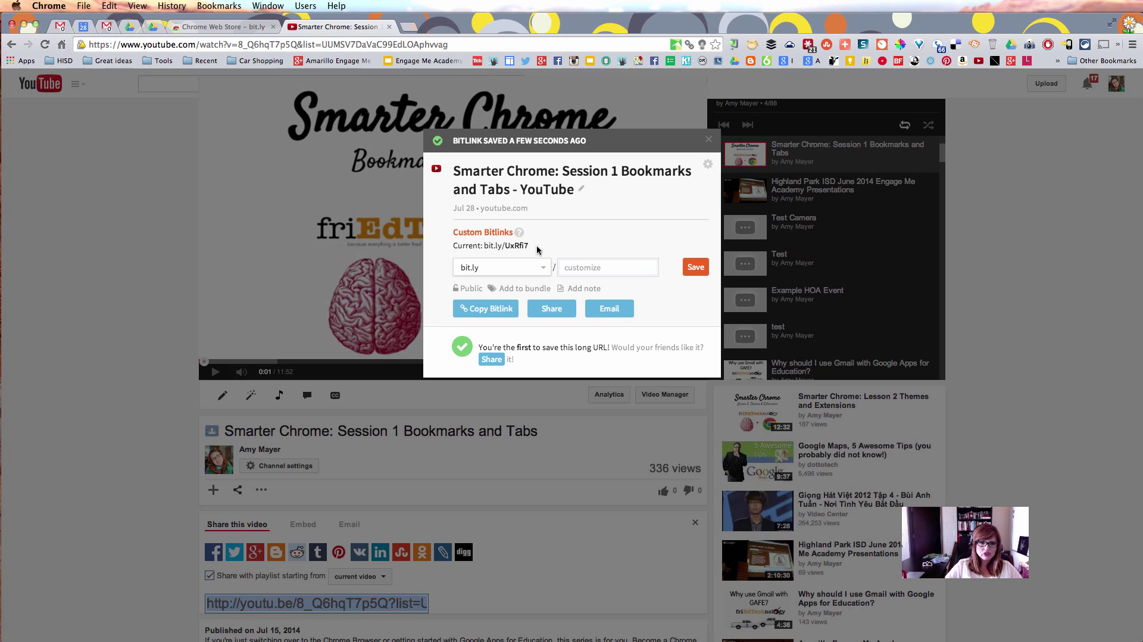
left_click(592, 267)
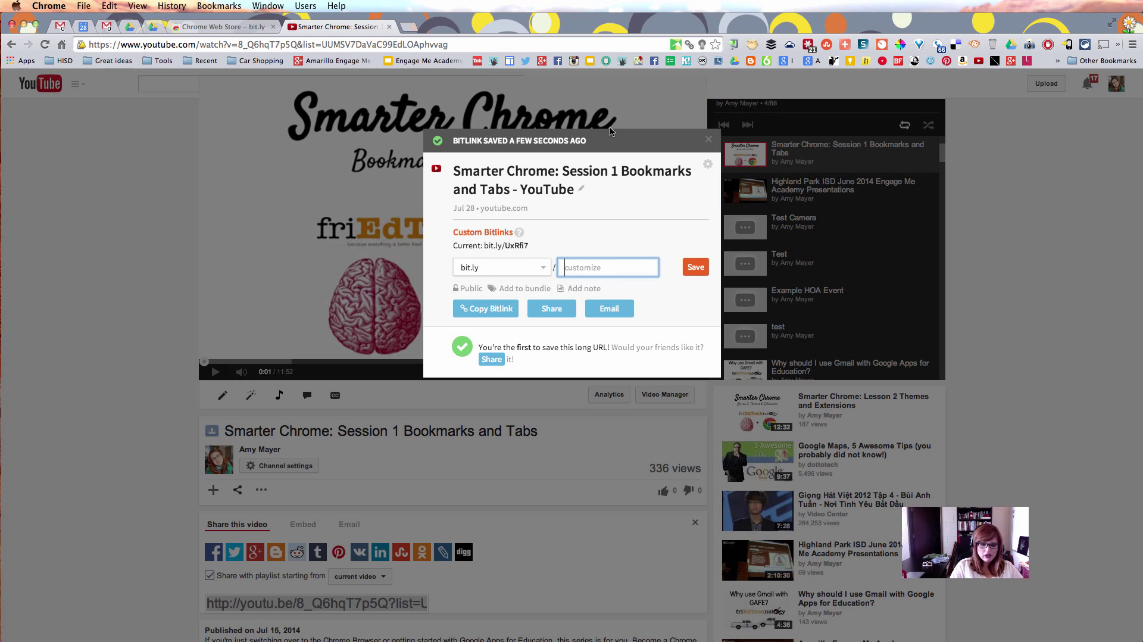
type("SmarterChromeBook")
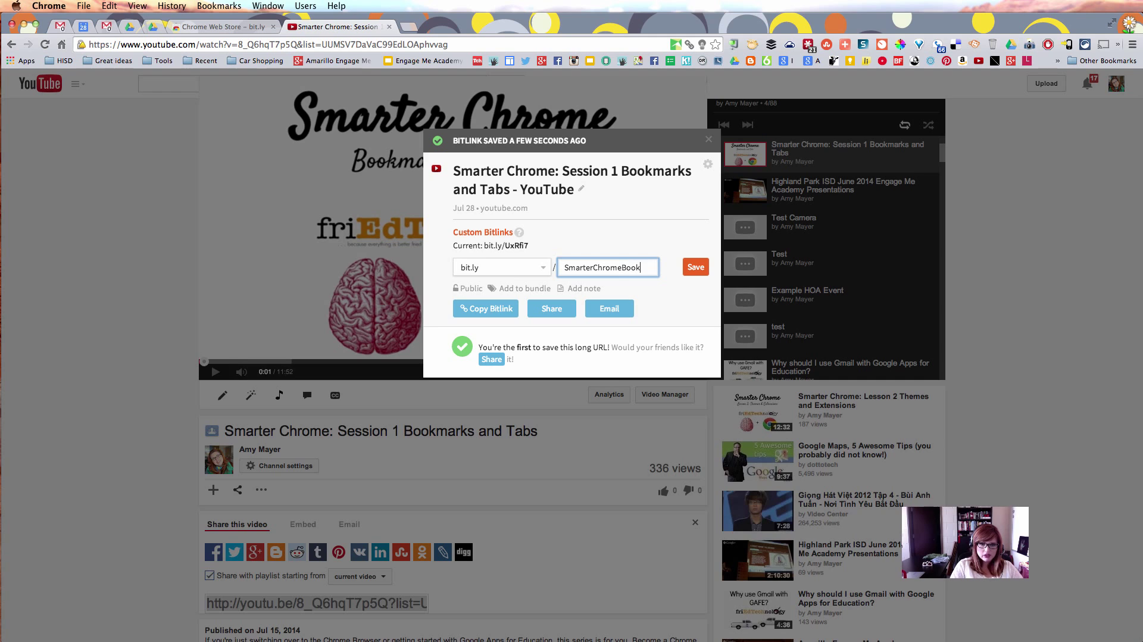
type("mark")
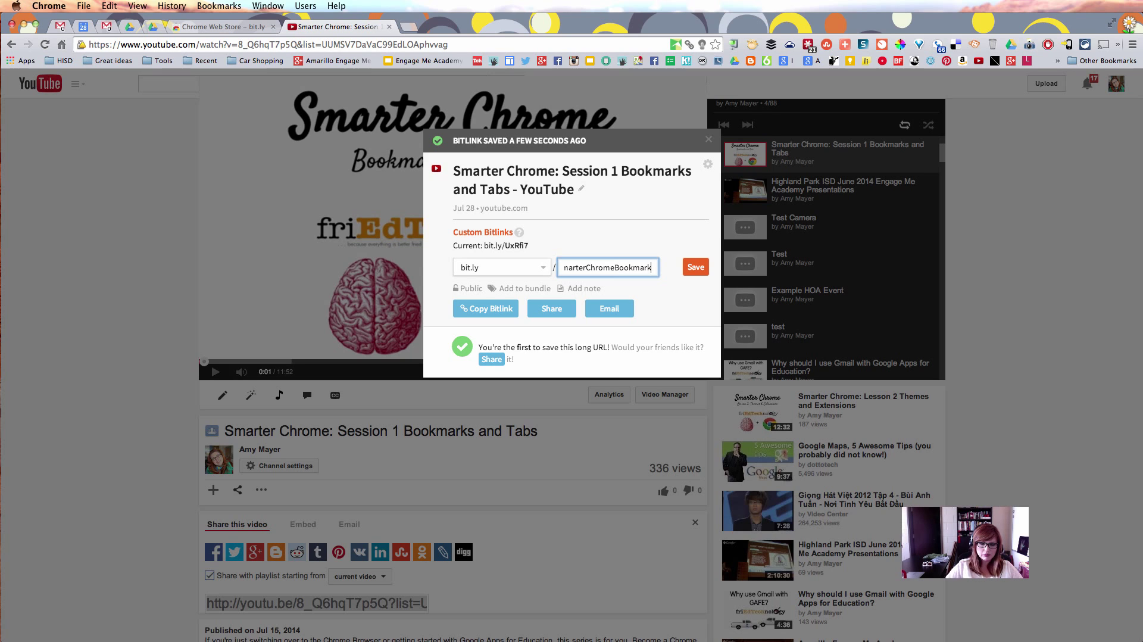
left_click(696, 266)
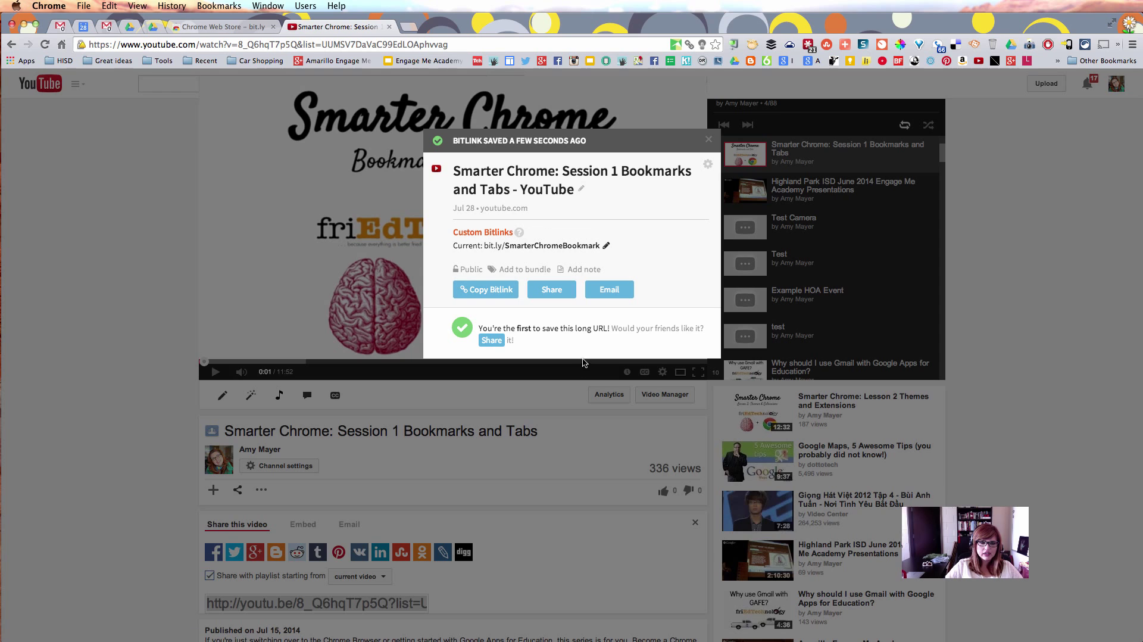
Create a new Google Docs document in the shared Drive folder
left_click(157, 27)
left_click(65, 164)
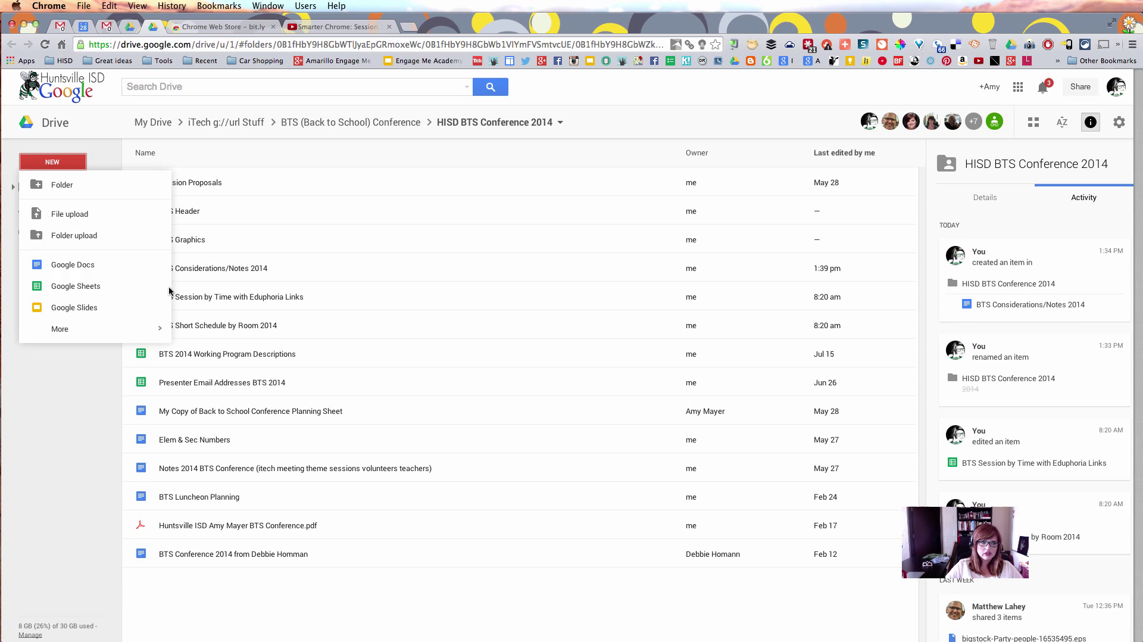
left_click(109, 272)
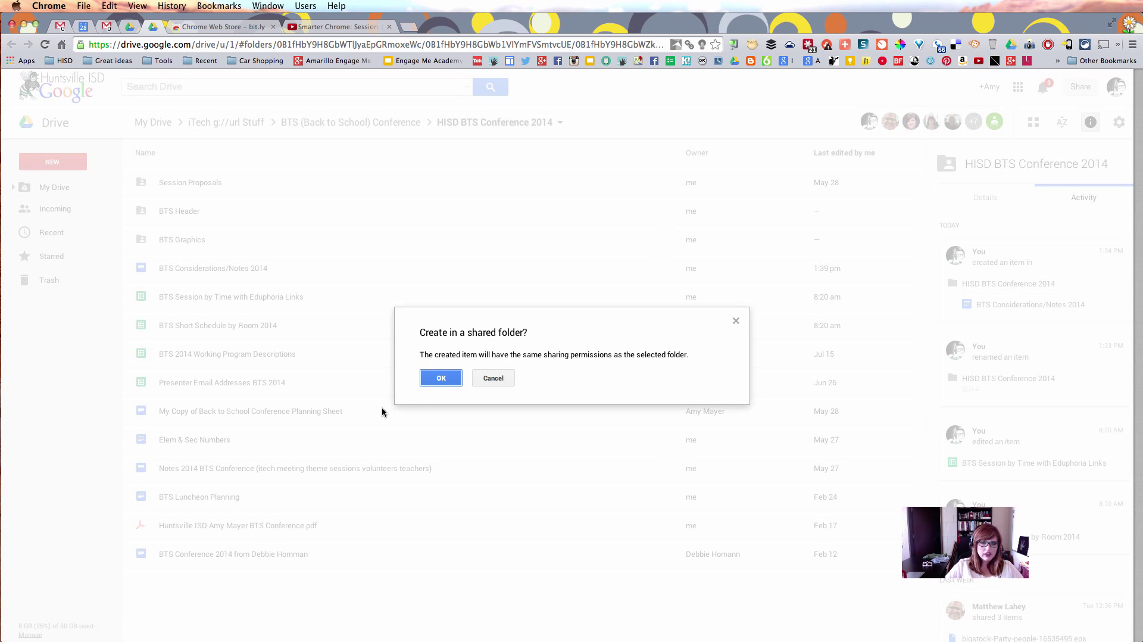
left_click(439, 383)
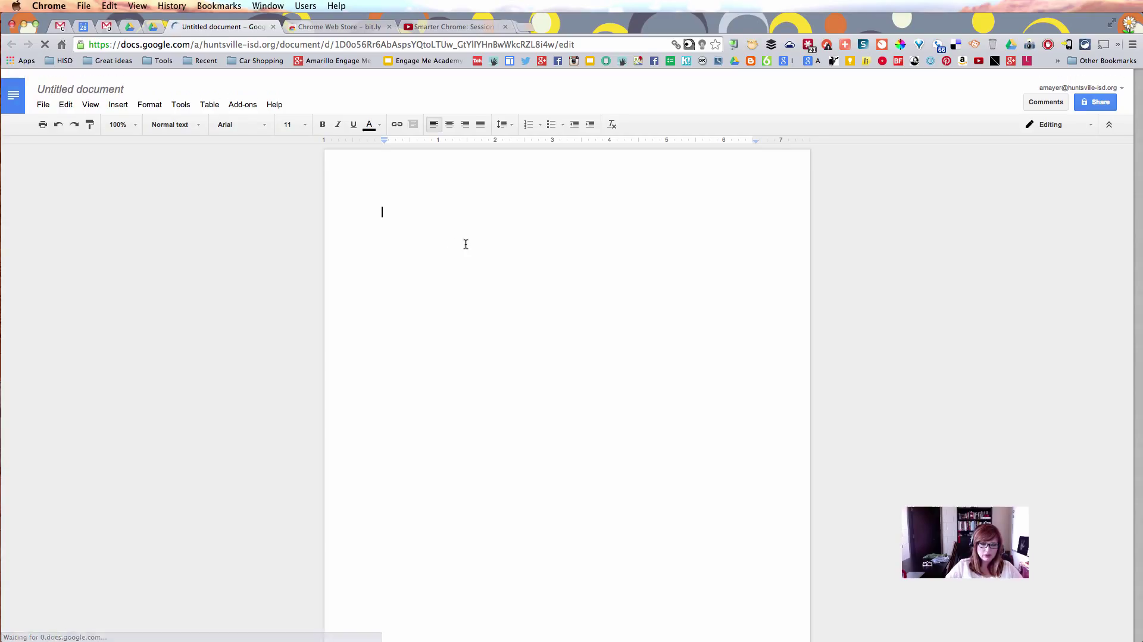
Paste the bit.ly/SmarterChromeBookmark link and size it to 72 pt, then 48 pt
type("http://bit.ly/SmarterChromeBookmark")
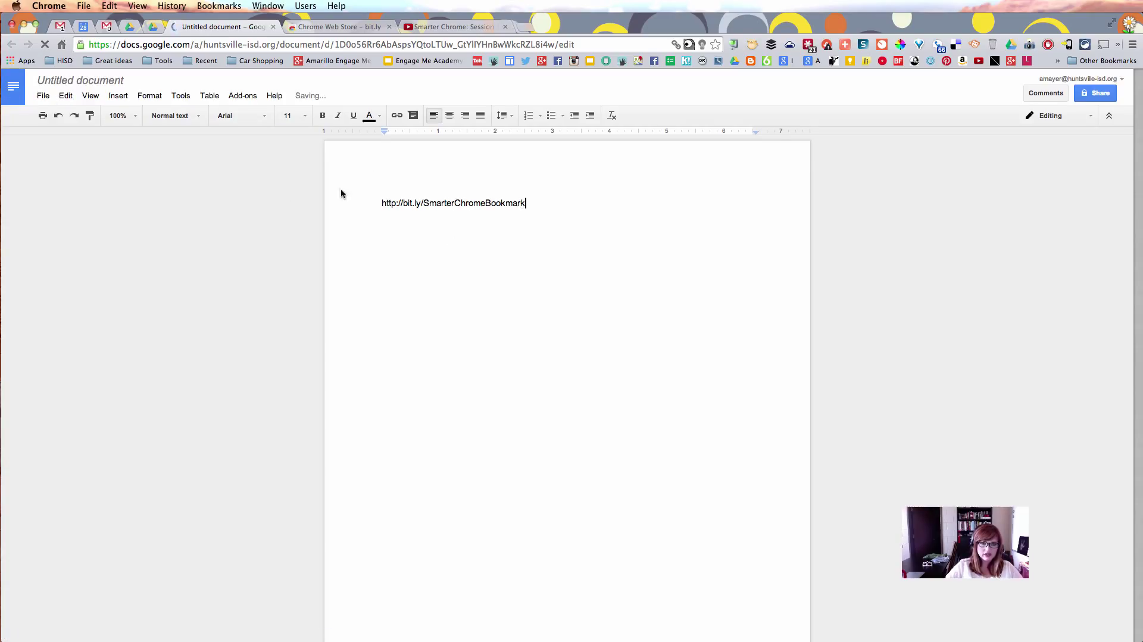
left_click_drag(381, 203, 525, 203)
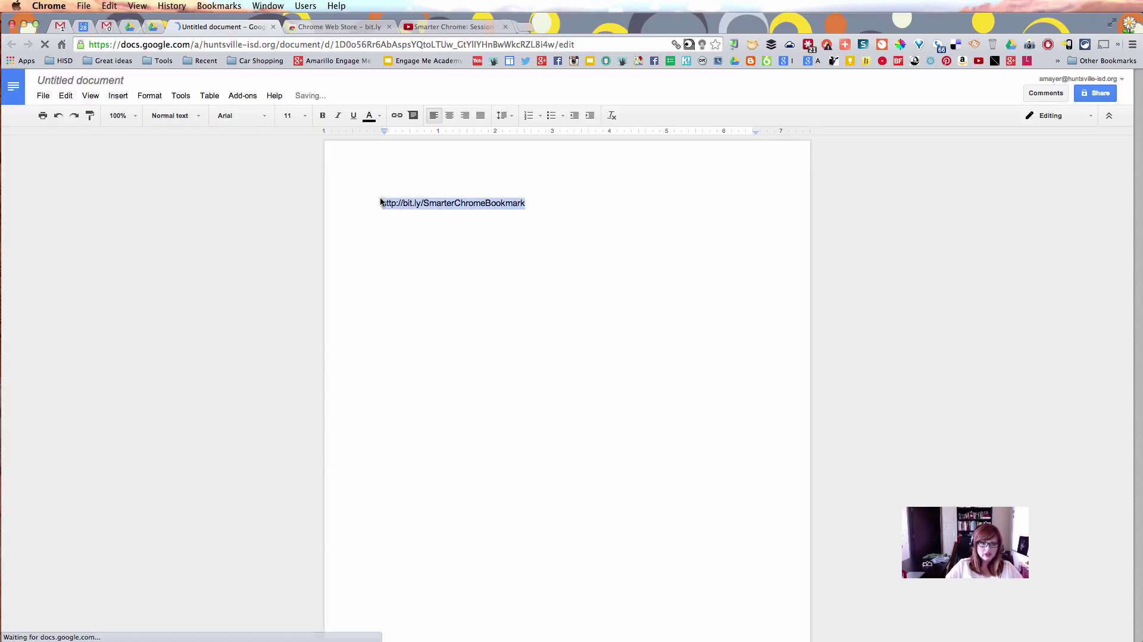
left_click(304, 116)
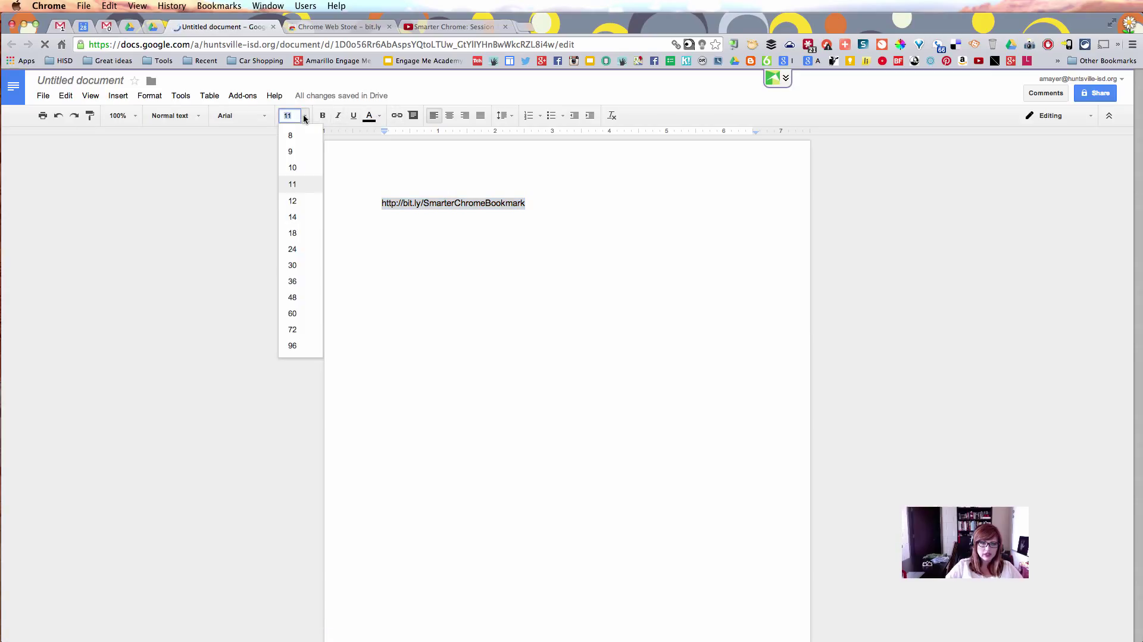
left_click(294, 329)
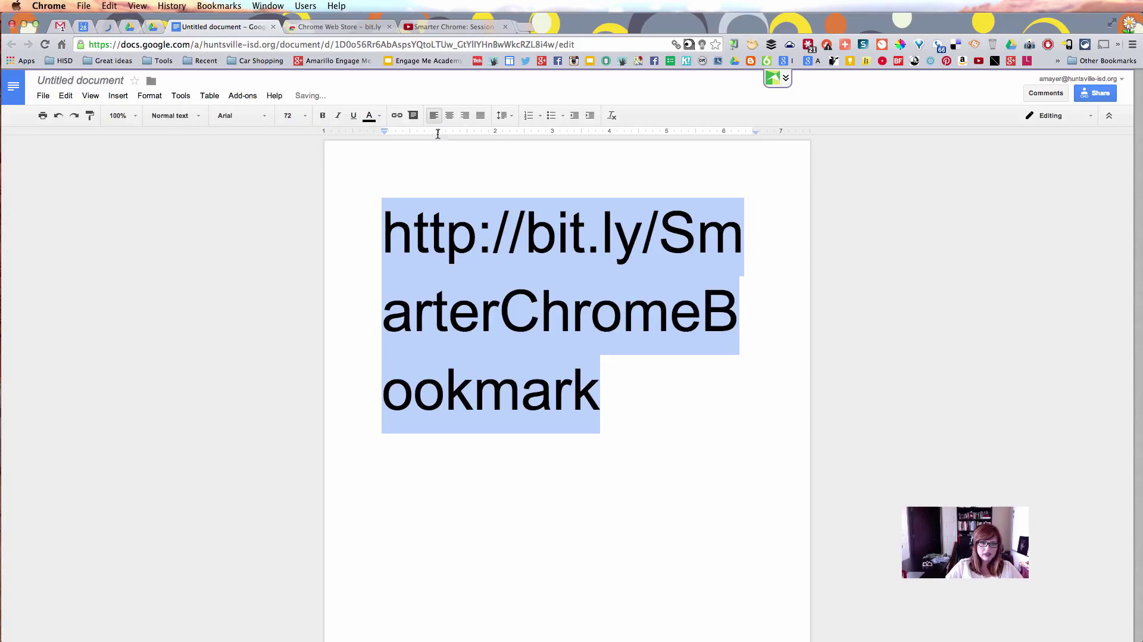
left_click(304, 116)
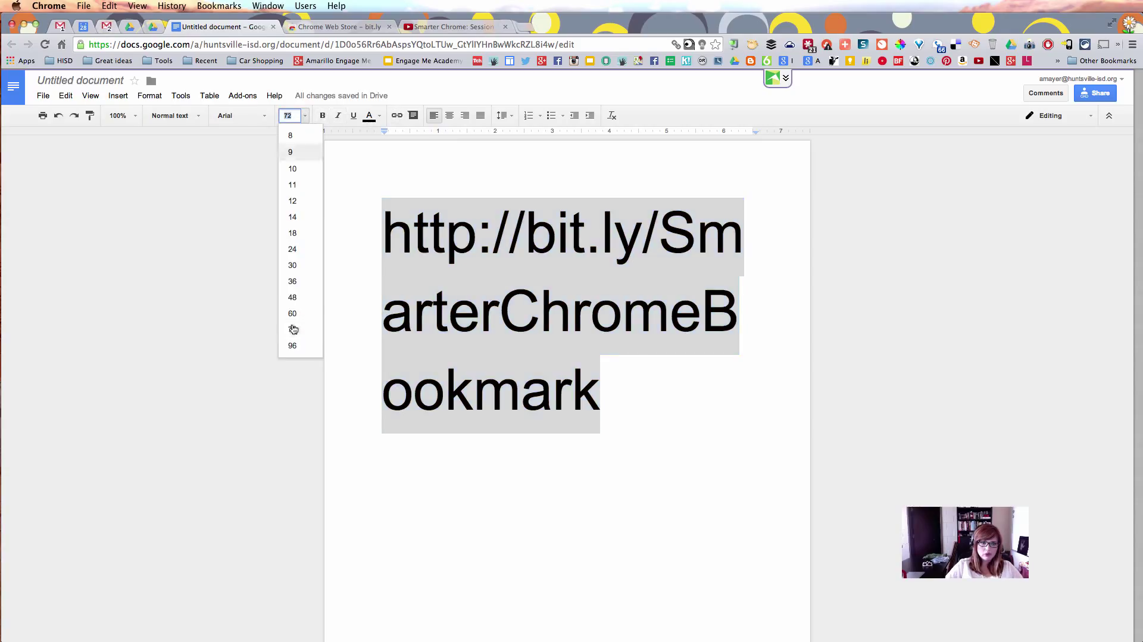
left_click(296, 297)
left_click(622, 274)
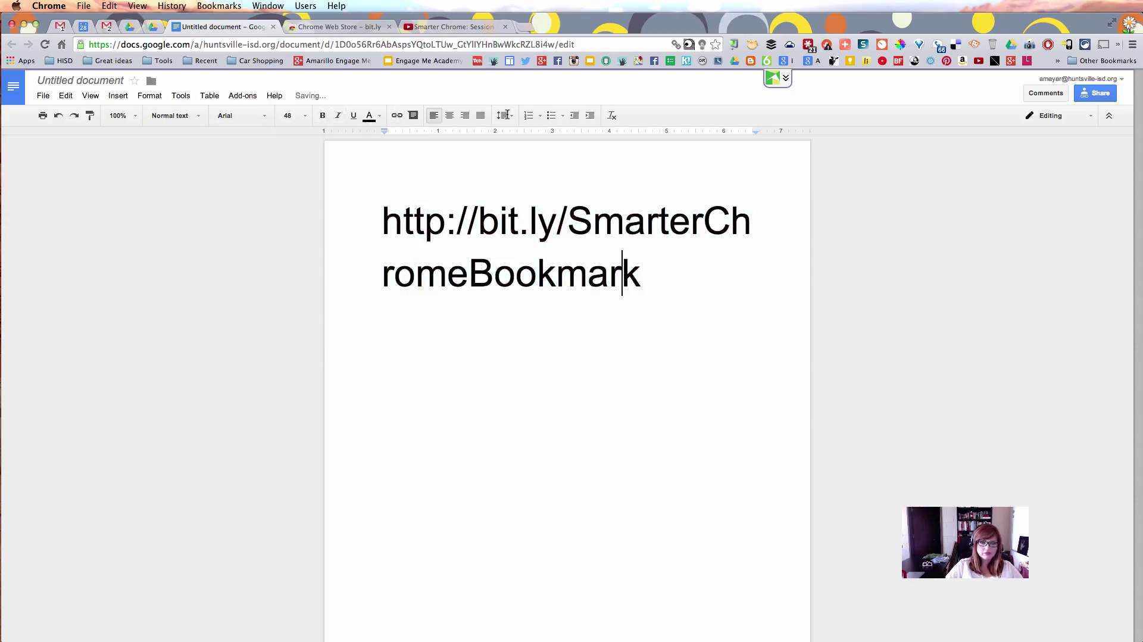
Search the store for 'buffer app', then return to the video and close the Bitlink popup
left_click(337, 27)
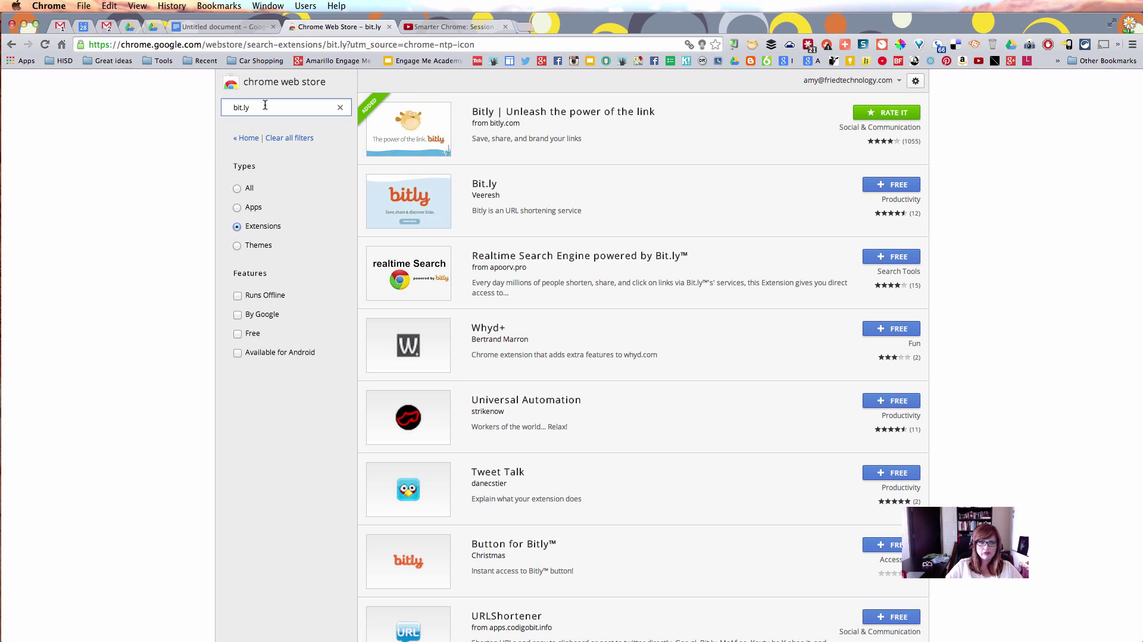
key("super+a")
type("buff")
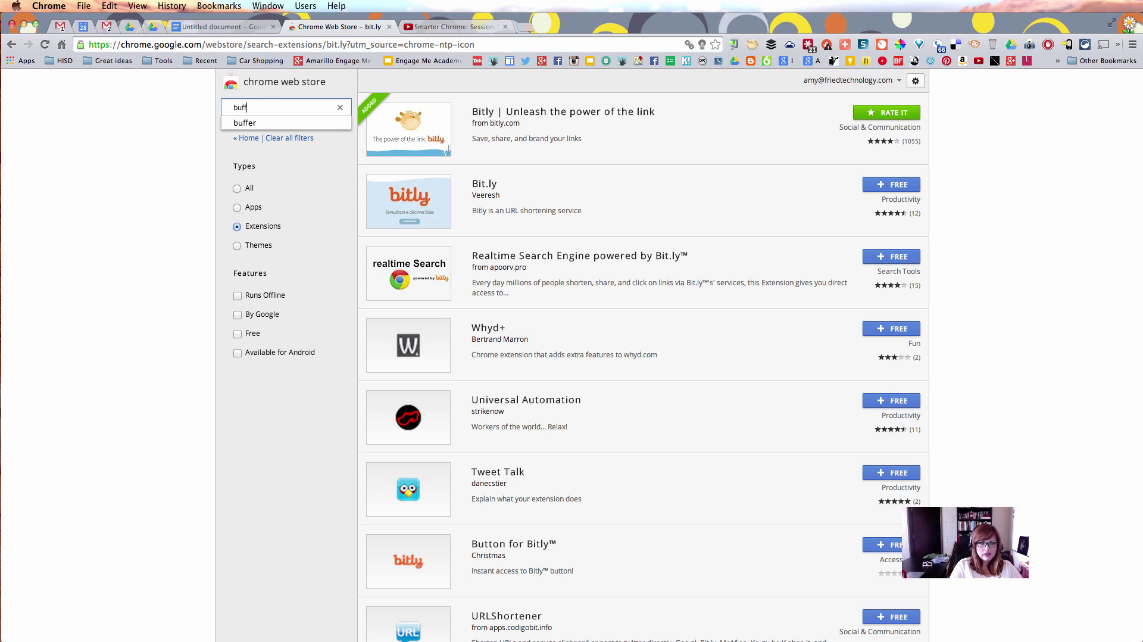
type("er app")
key("Return")
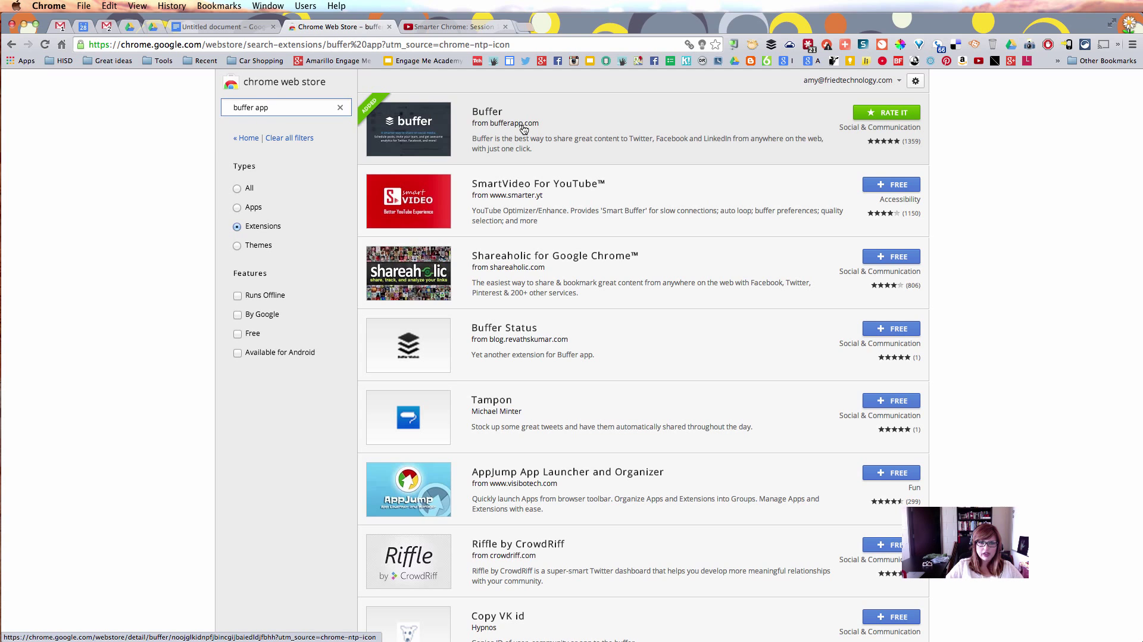
left_click(471, 26)
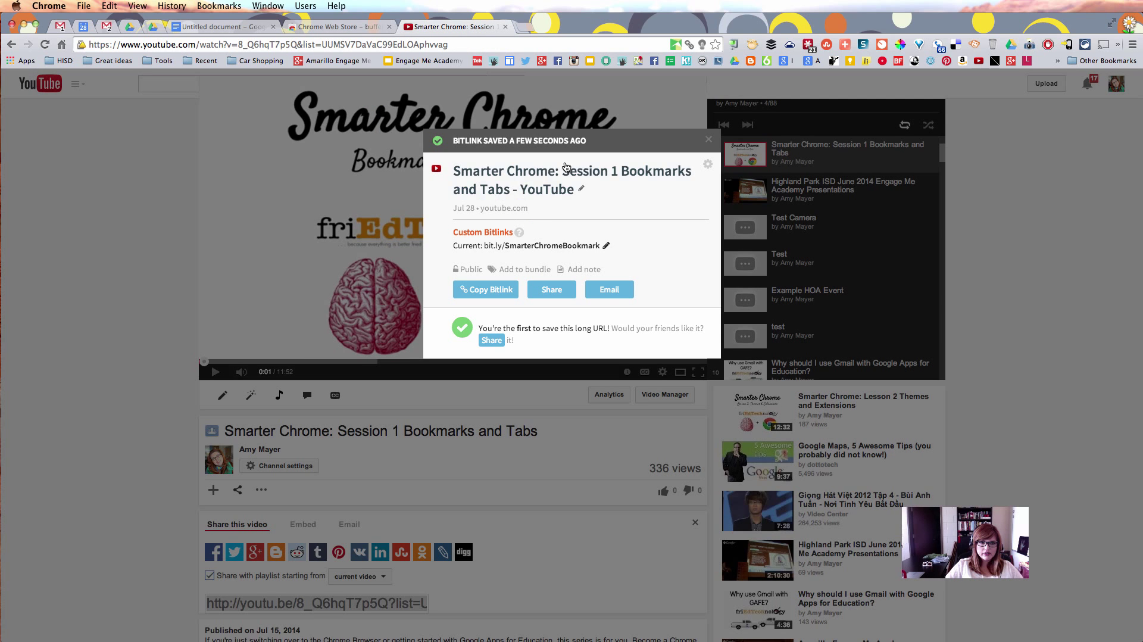
left_click(710, 140)
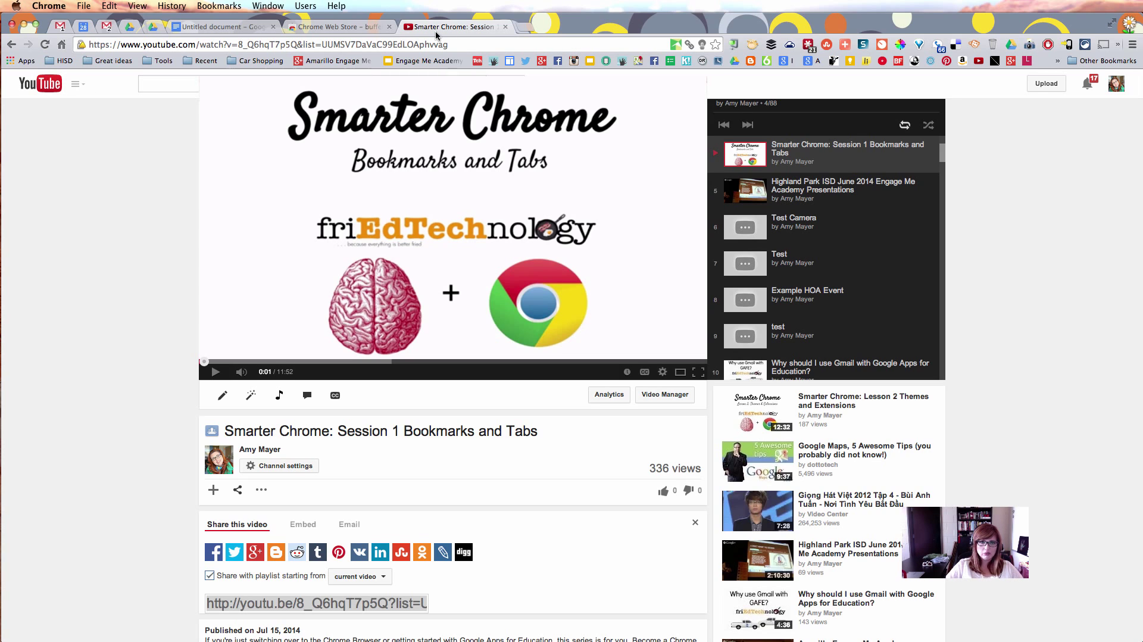
Start a Buffer post to the Google+ profile and delete the extra quoted buff.ly link
left_click(772, 45)
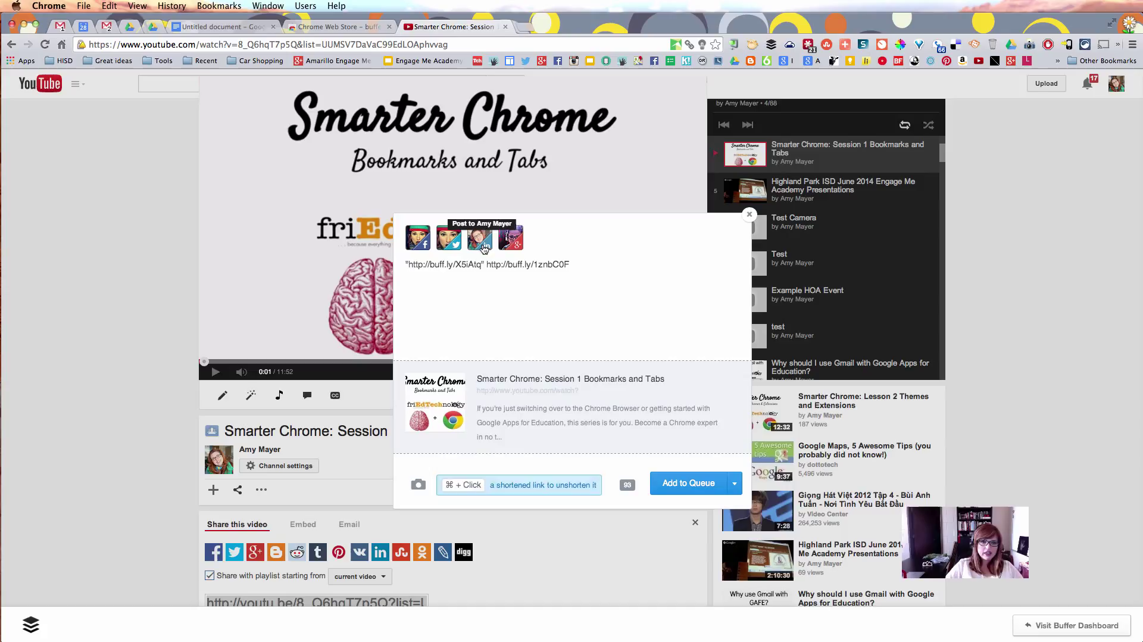
left_click(517, 248)
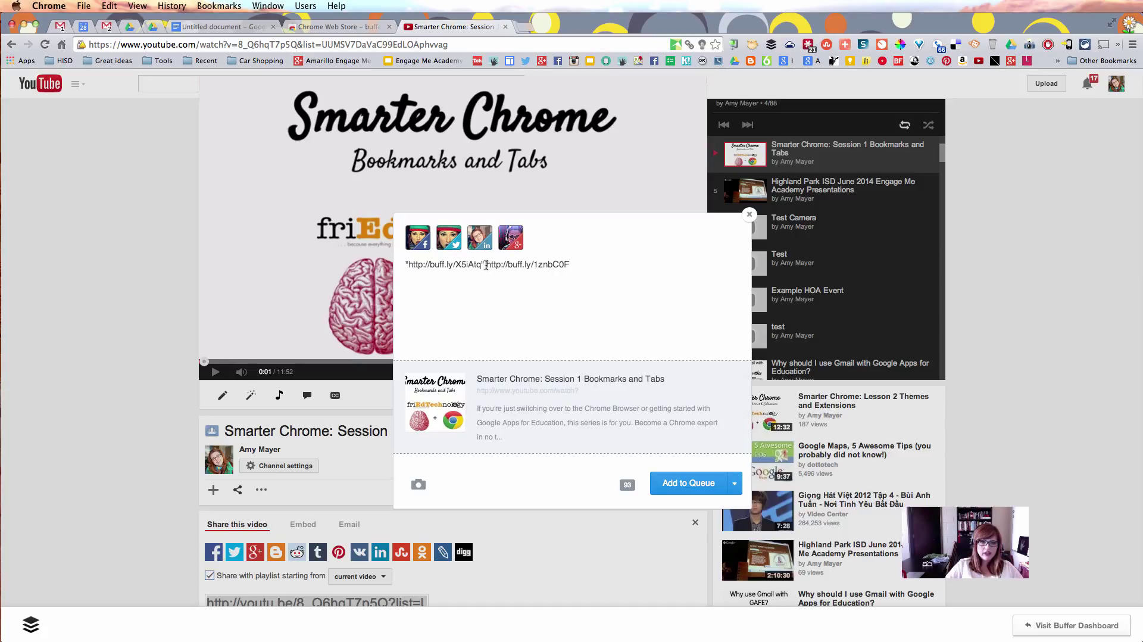
left_click(486, 265)
left_click(577, 264)
left_click_drag(486, 264, 400, 264)
key("BackSpace")
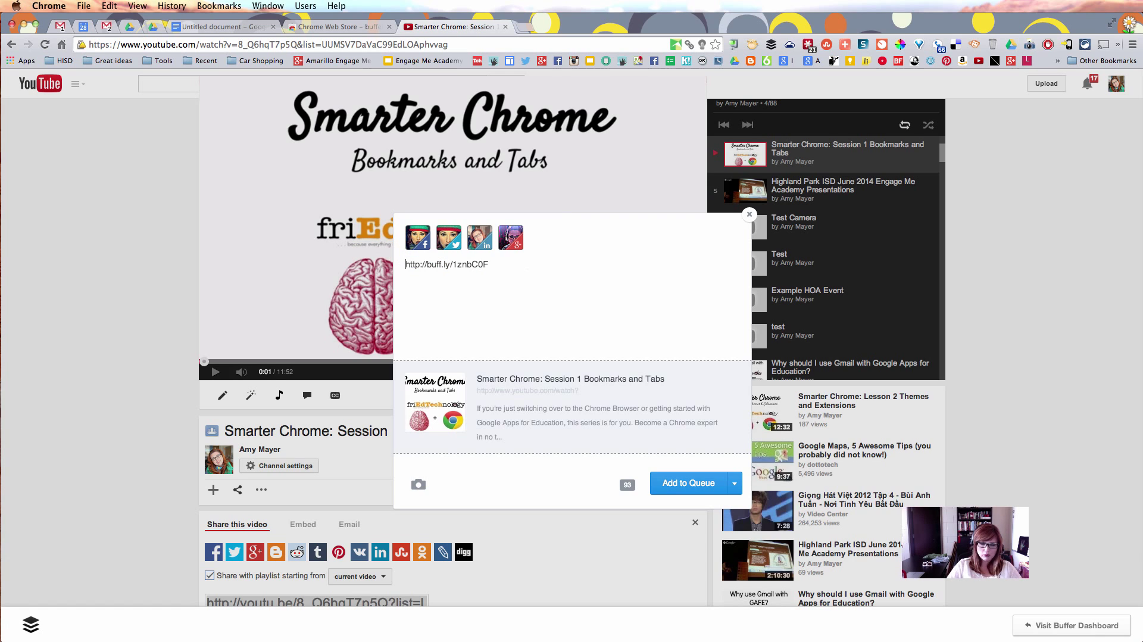
Write 'Check out this video ...' and share the post through the Add to Queue options
type("Check out this vide")
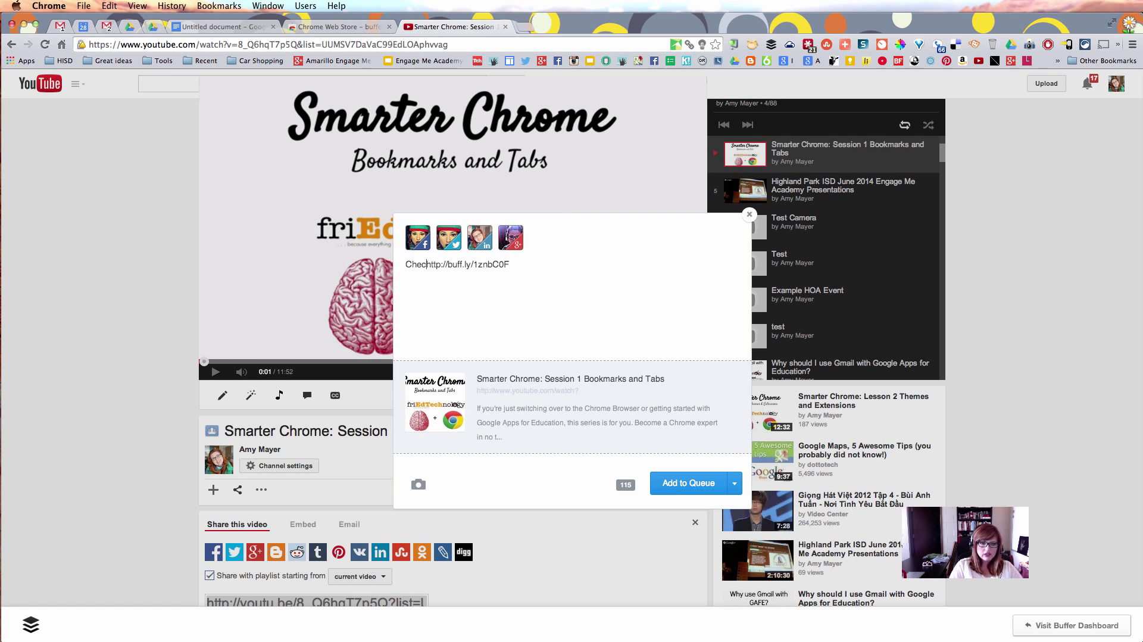
type("o ...")
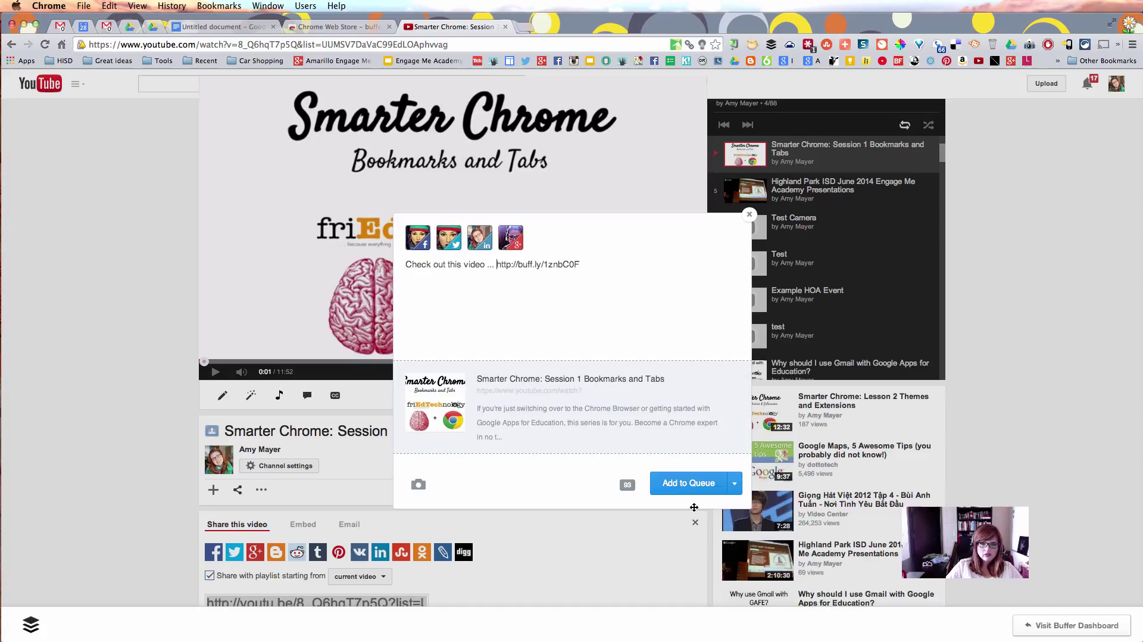
left_click(705, 488)
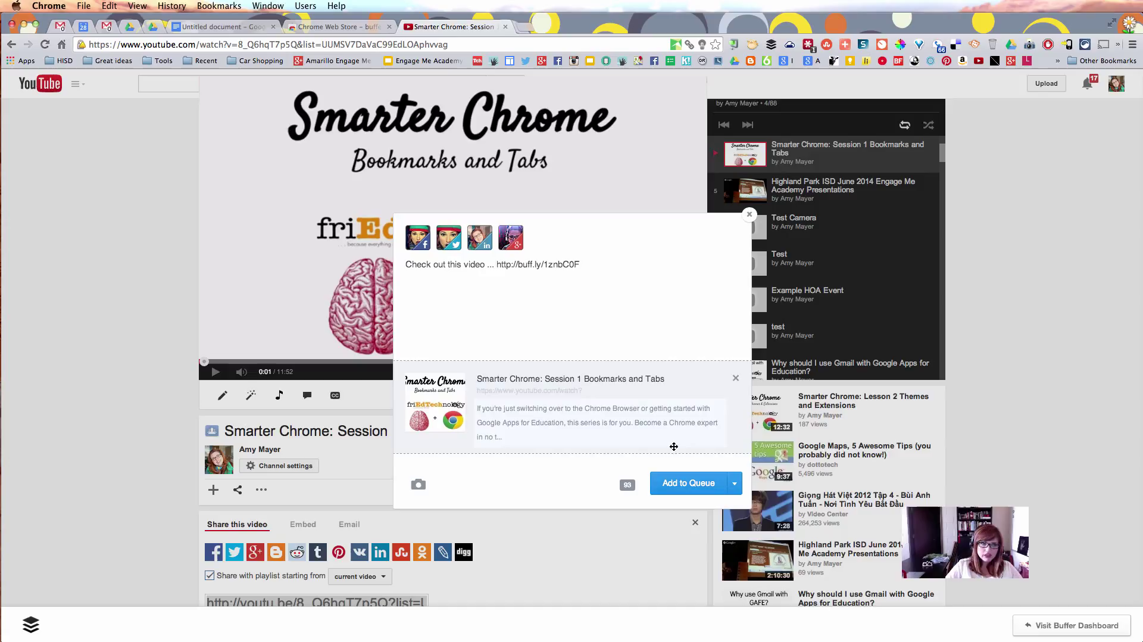
left_click(734, 483)
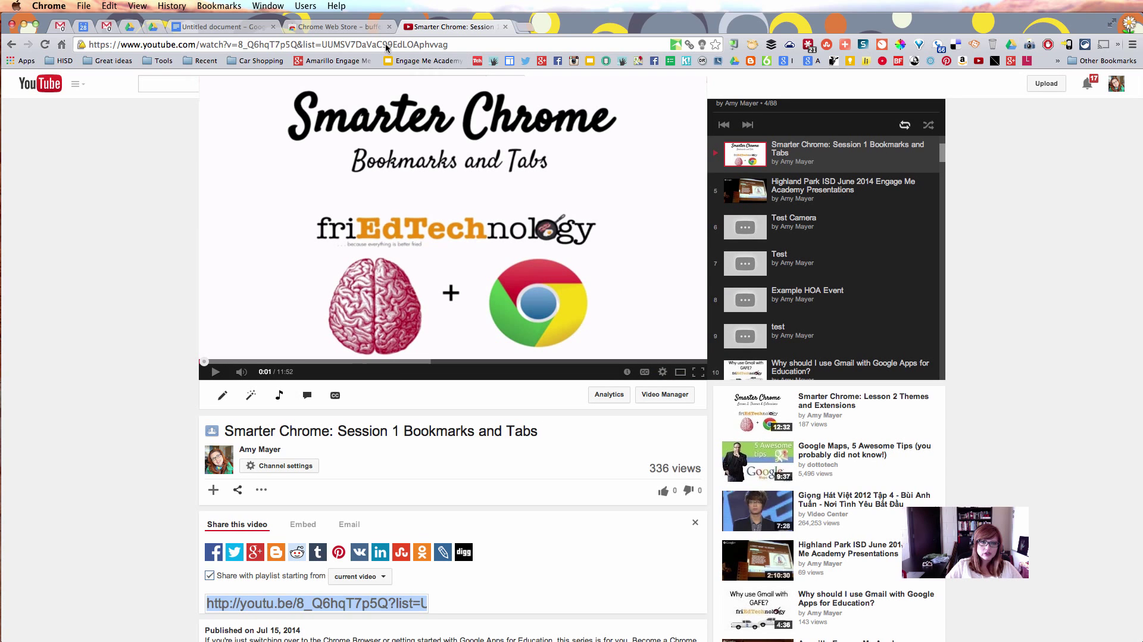
Load the friEdTechnology blog in the current tab from the 'fri' address suggestion
left_click(385, 44)
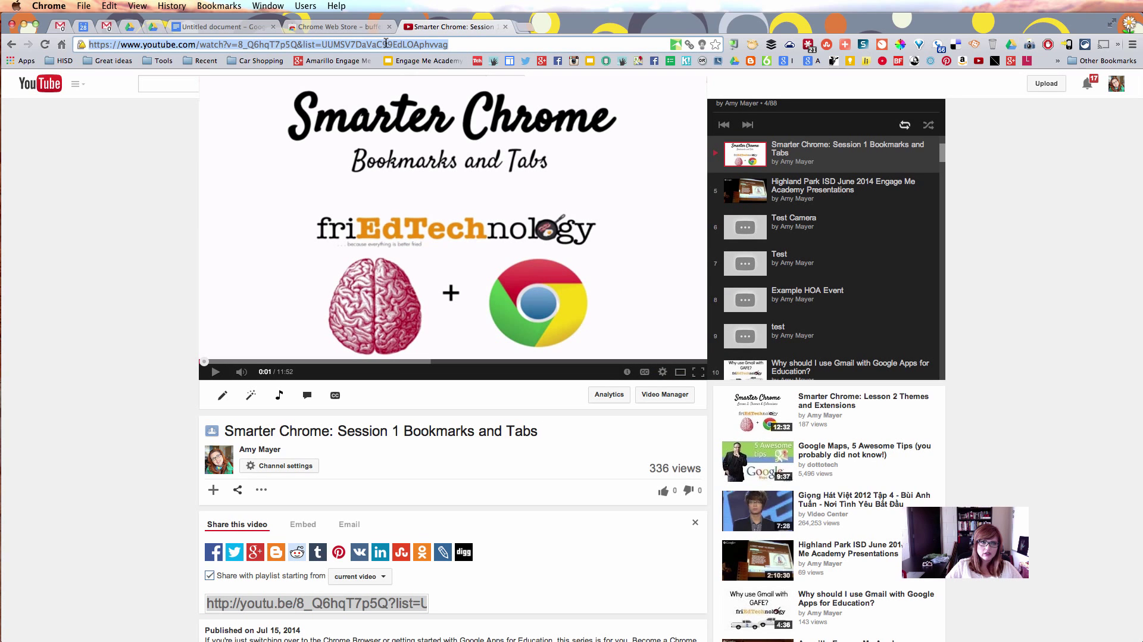
type("friedtechnology.com")
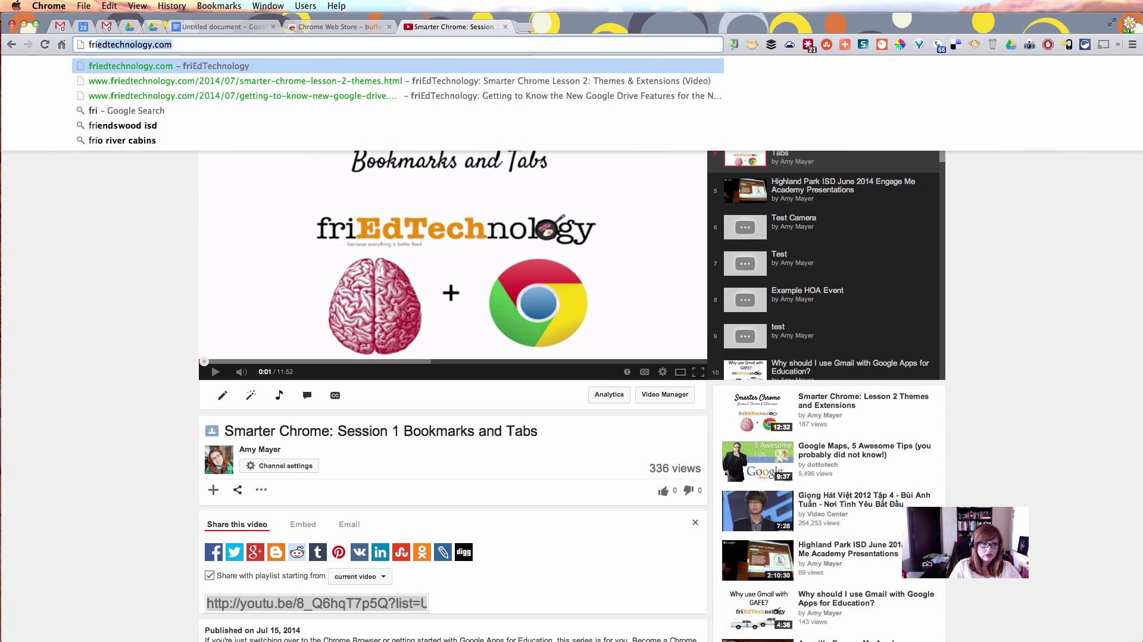
key("Return")
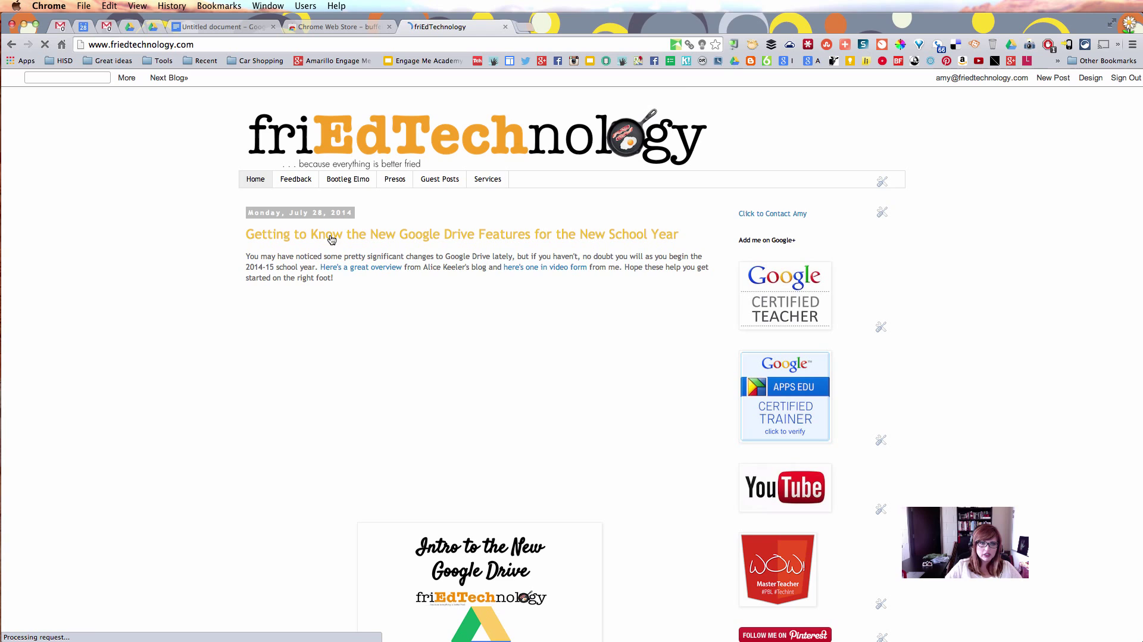
Start a Buffer post for the Google Drive features post, select its title, then close the composer
left_click(770, 46)
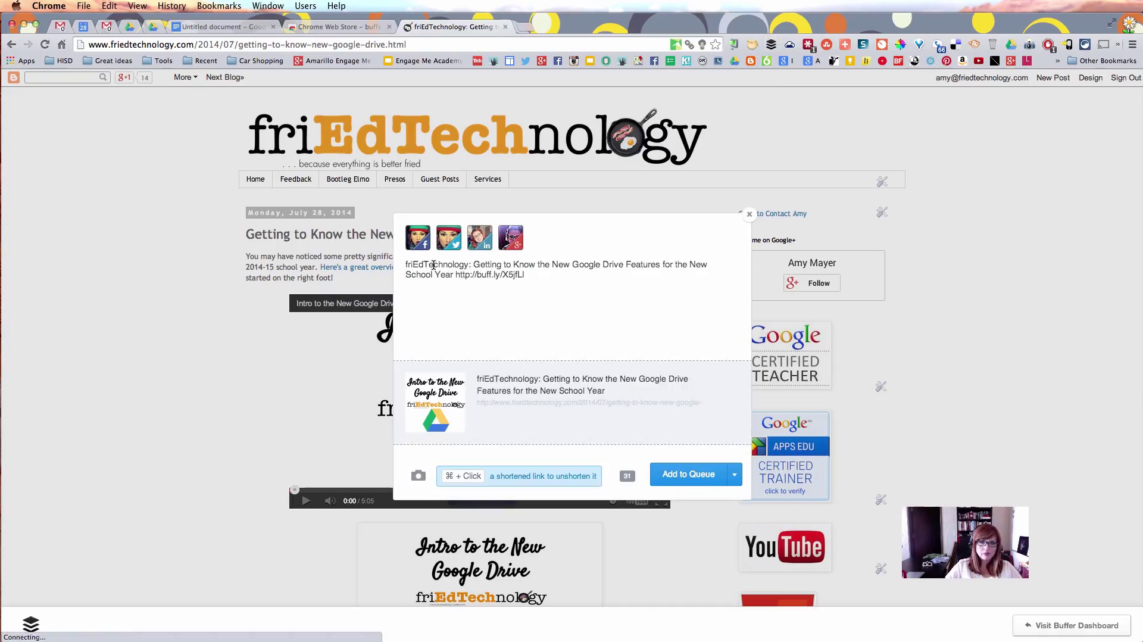
mouse_move(471, 263)
left_mouse_down()
mouse_move(533, 275)
mouse_move(535, 265)
mouse_move(452, 275)
left_mouse_up()
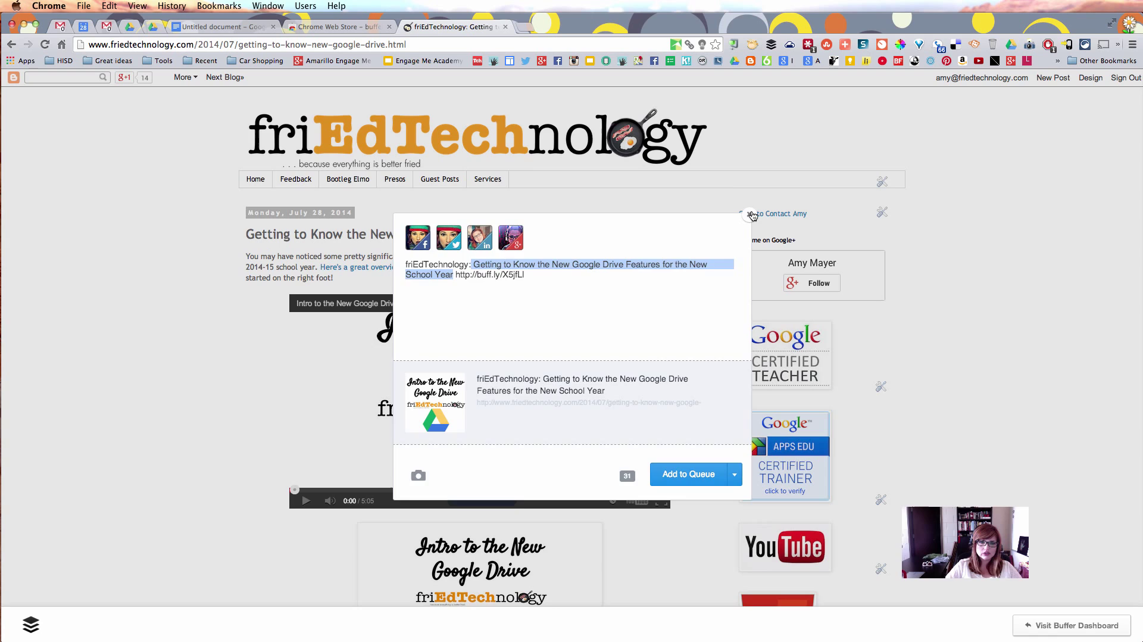
left_click(749, 214)
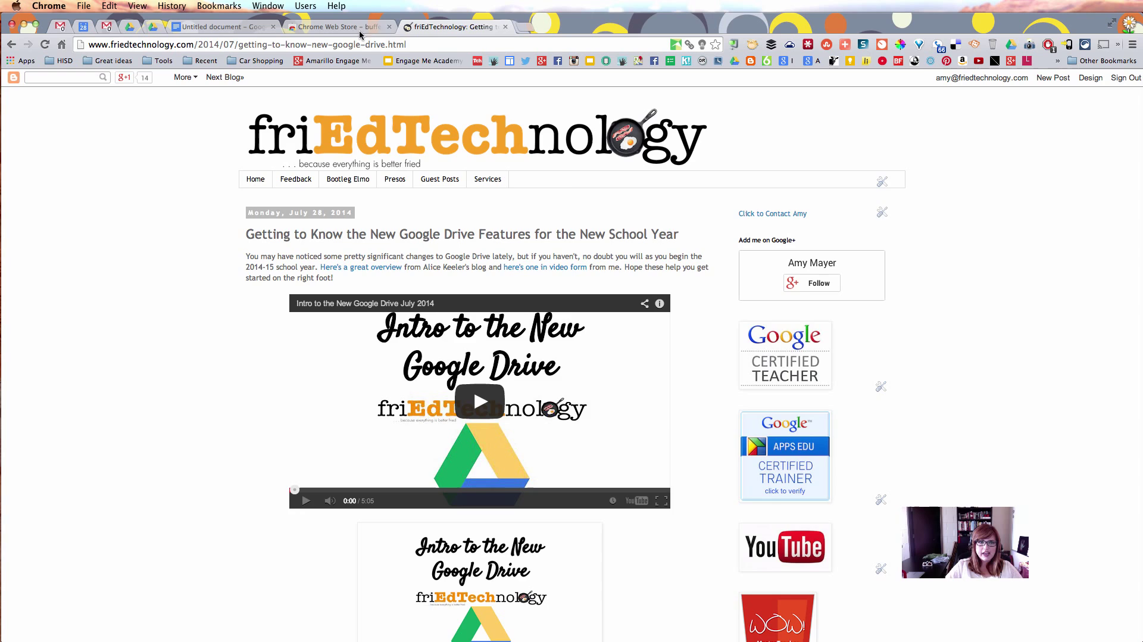
Search the Chrome Web Store for 'tab cloud' extensions
left_click(324, 30)
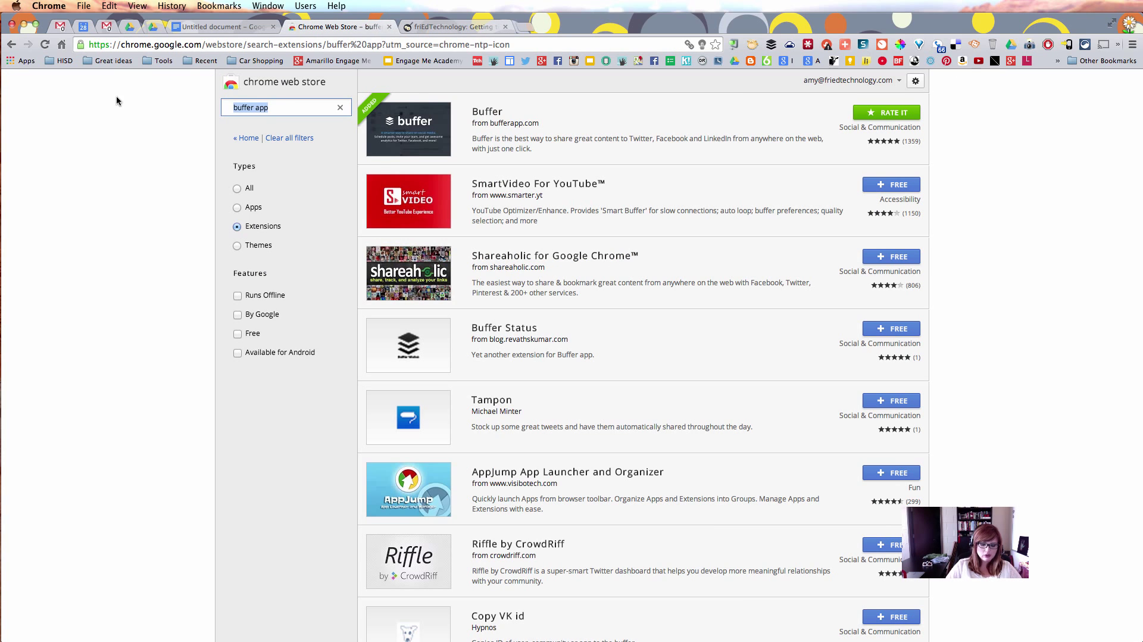
type("tab cloud")
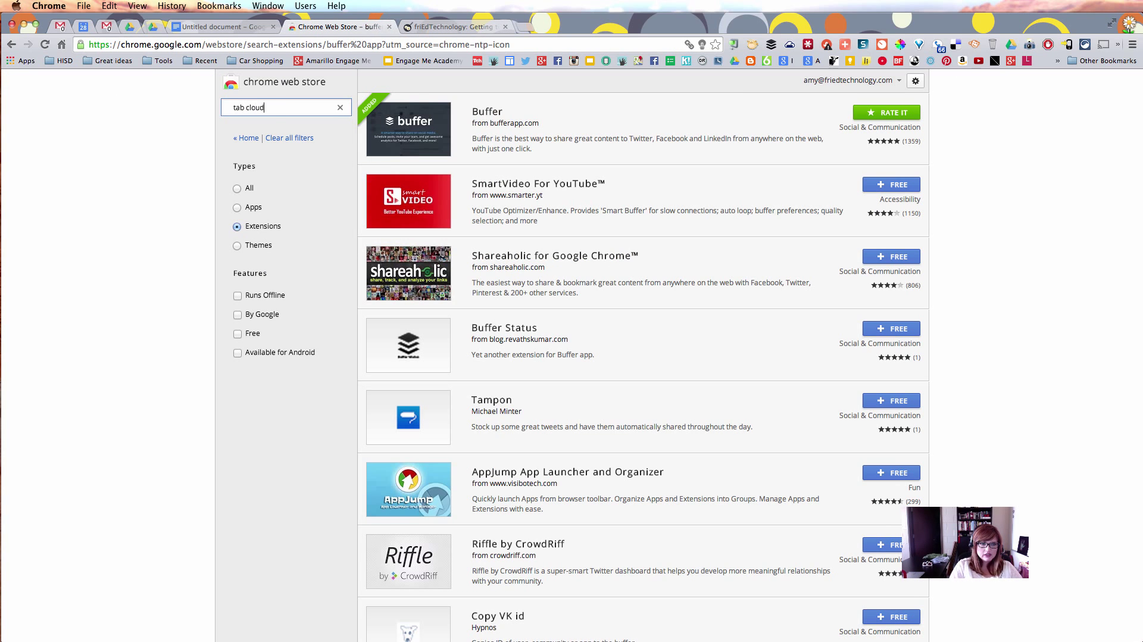
key("Return")
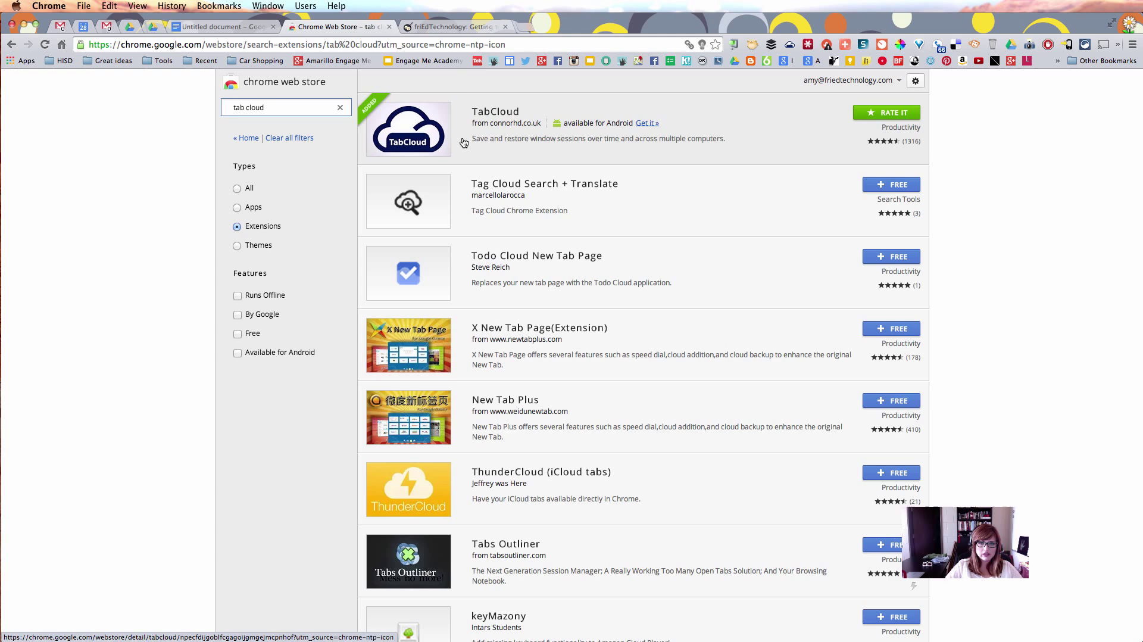
Name the current window's TabCloud session 'Training 8-1-14', save it, and close the popup
left_click(788, 46)
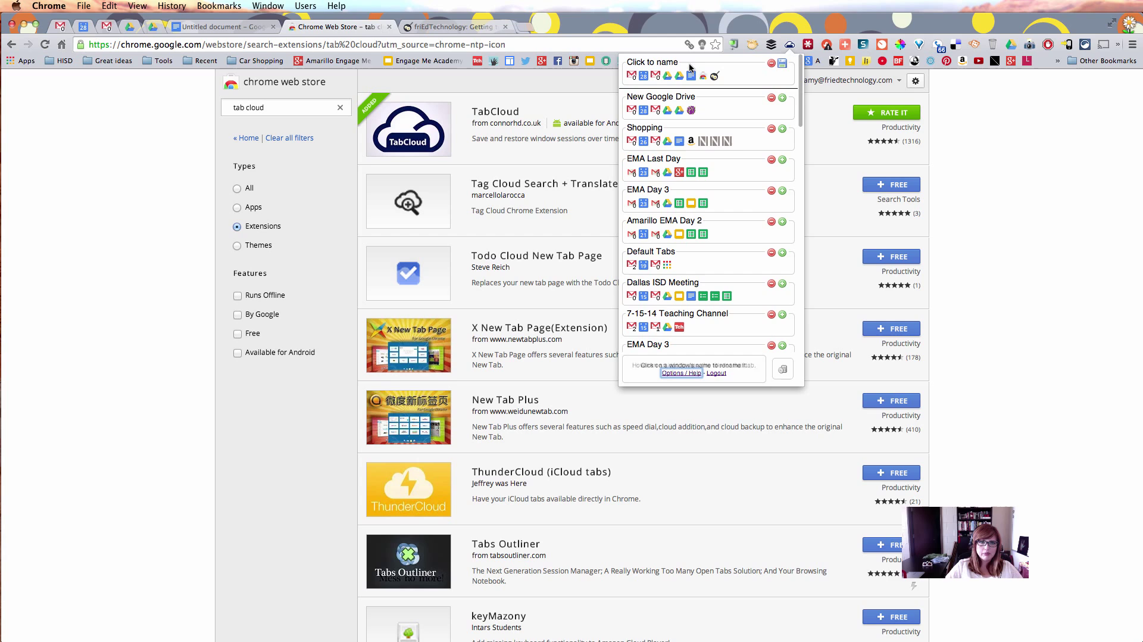
left_click(644, 64)
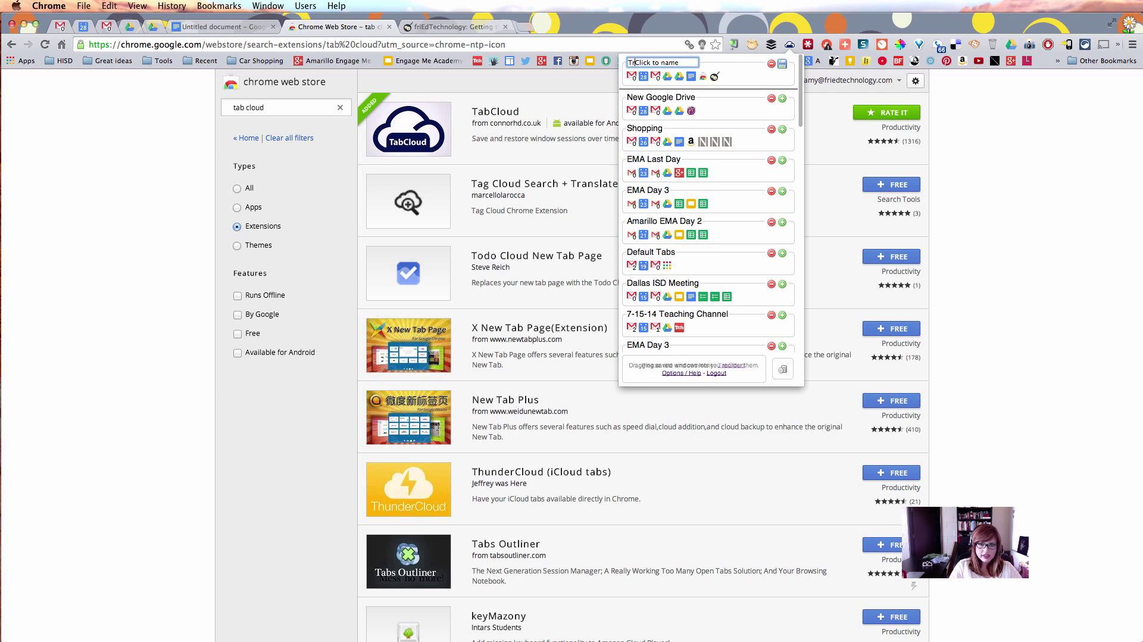
type("Training ")
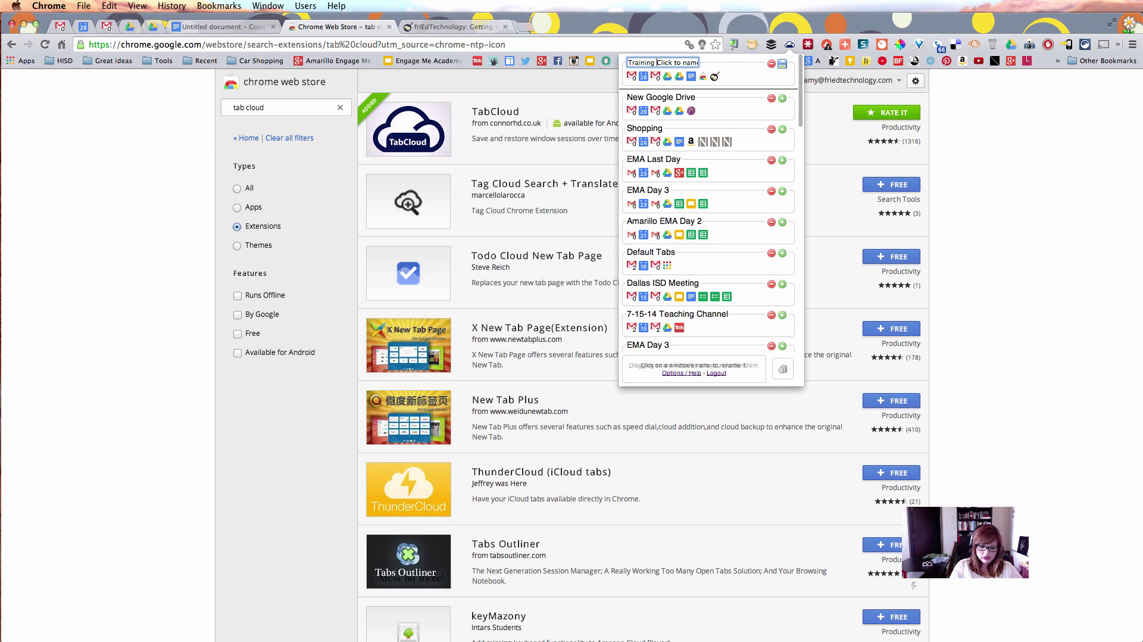
type("8-1-")
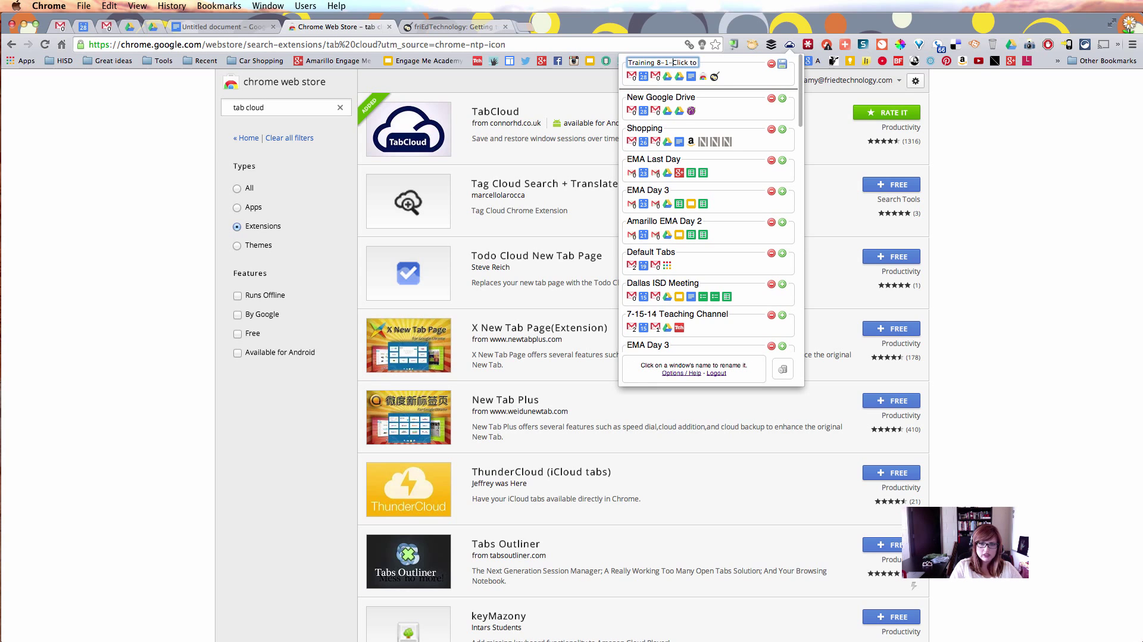
type("14")
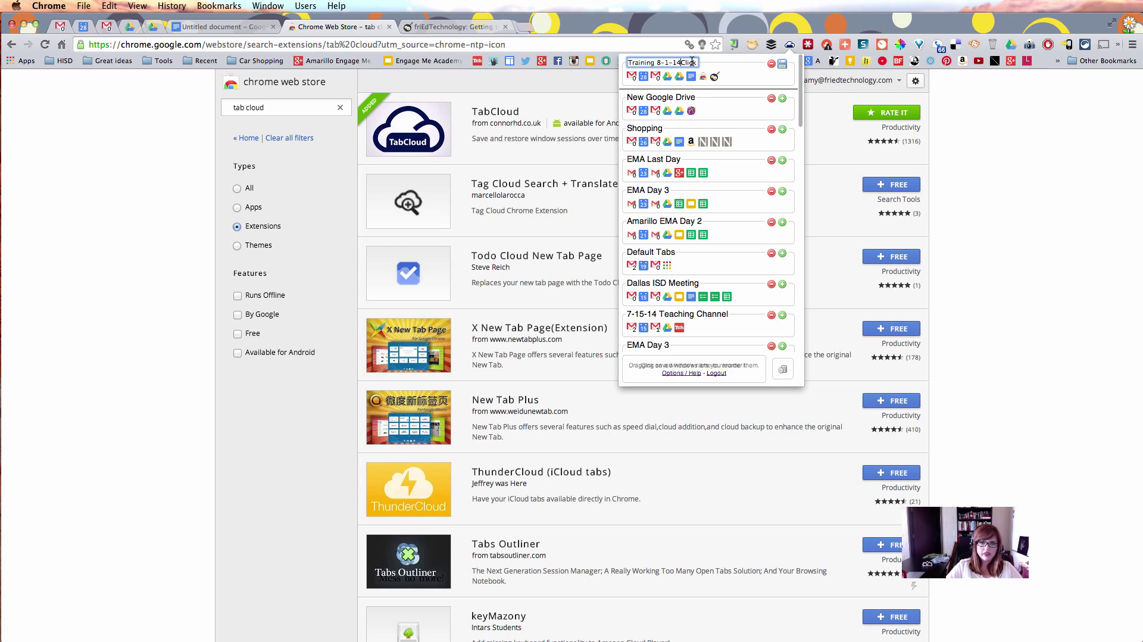
left_click_drag(682, 61, 721, 62)
left_click(751, 66)
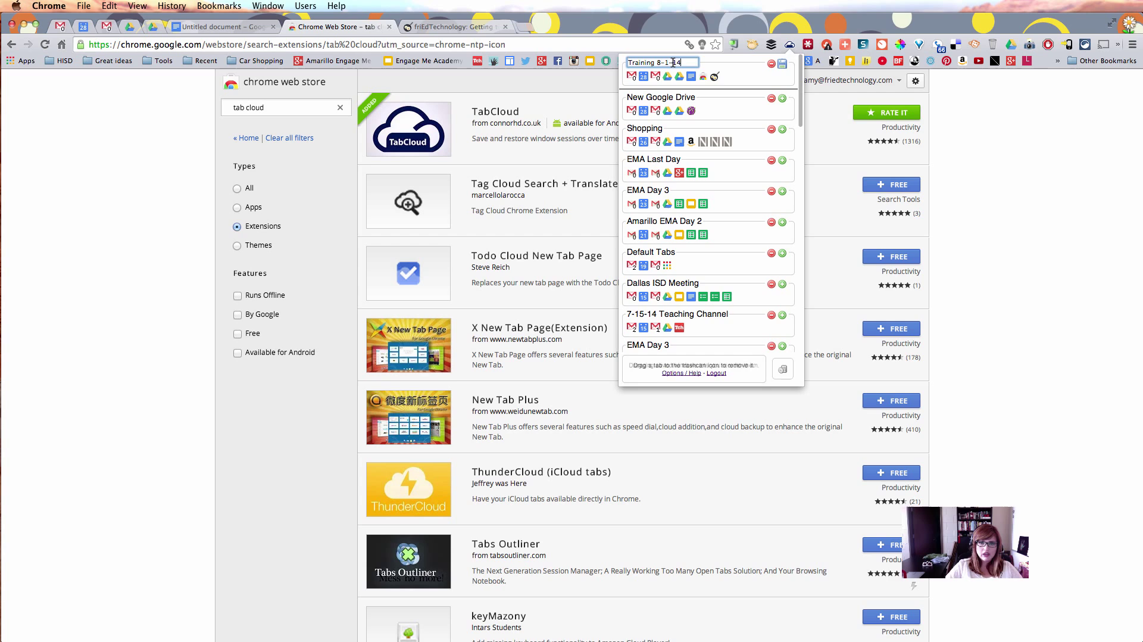
left_click(782, 65)
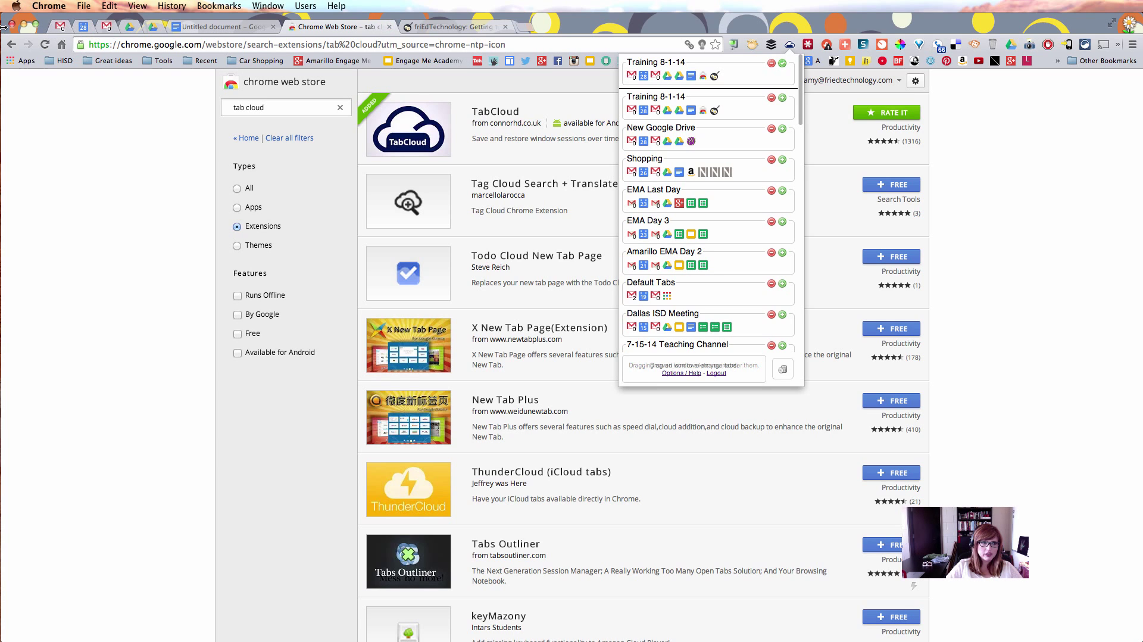
left_click(10, 26)
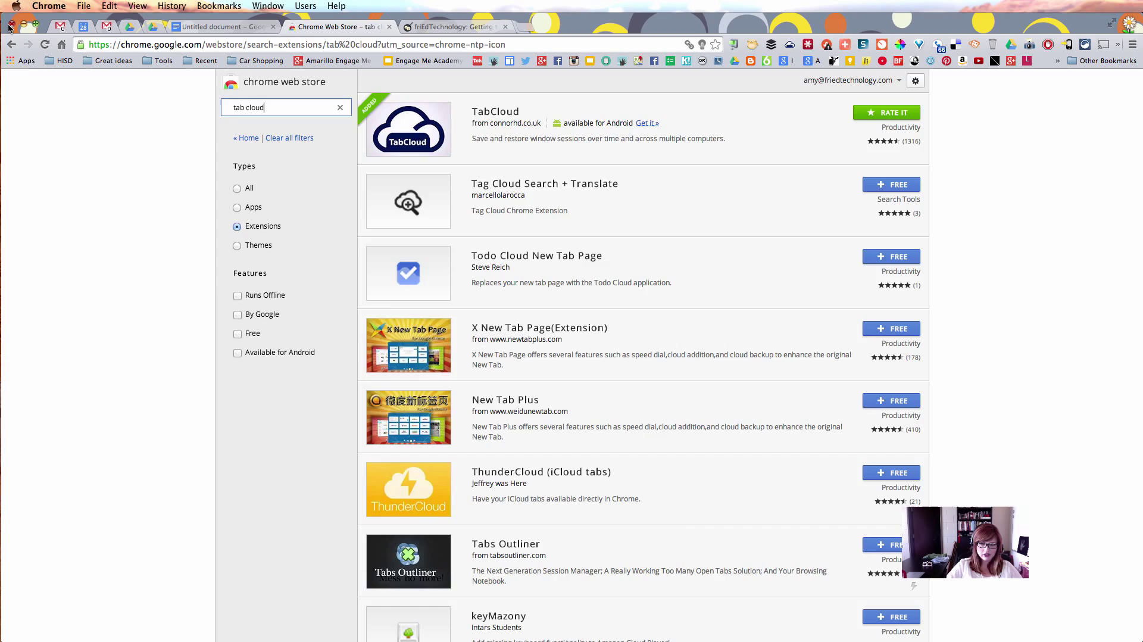
Close both Chrome windows, quit Chrome, and after relaunching show TabCloud's saved sessions
left_click(10, 27)
left_click(10, 26)
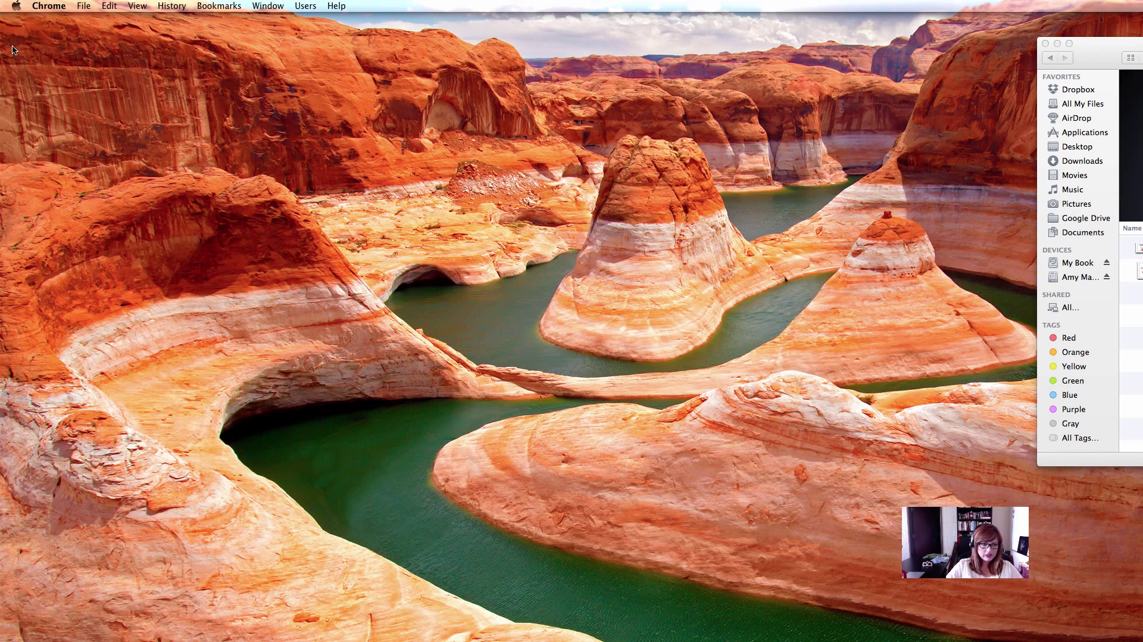
left_click(53, 10)
left_click(107, 188)
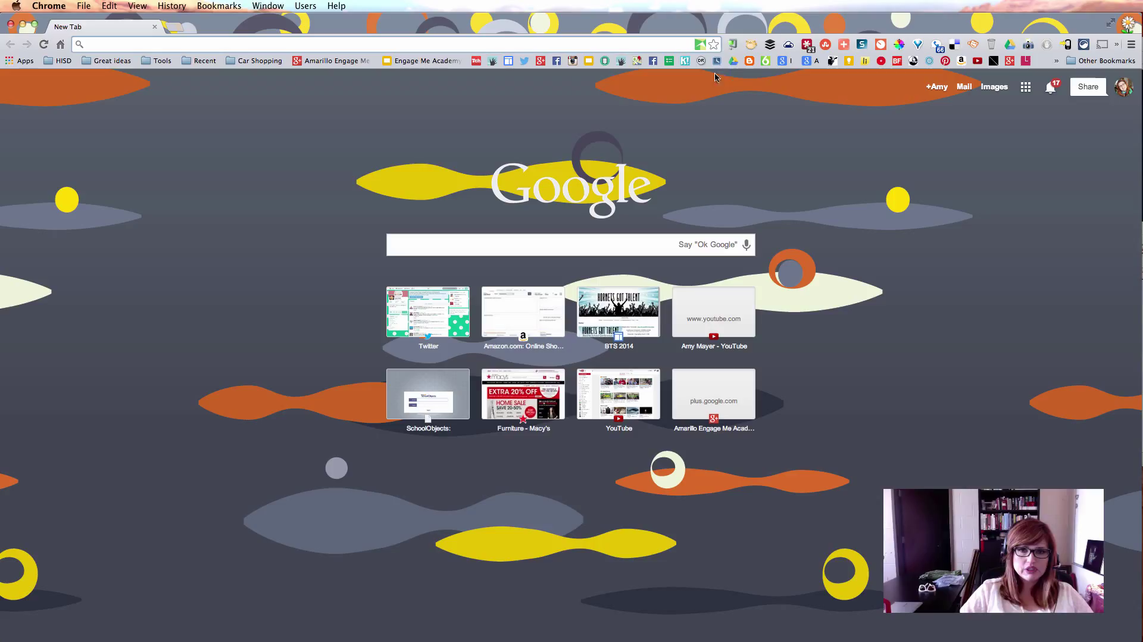
left_click(788, 45)
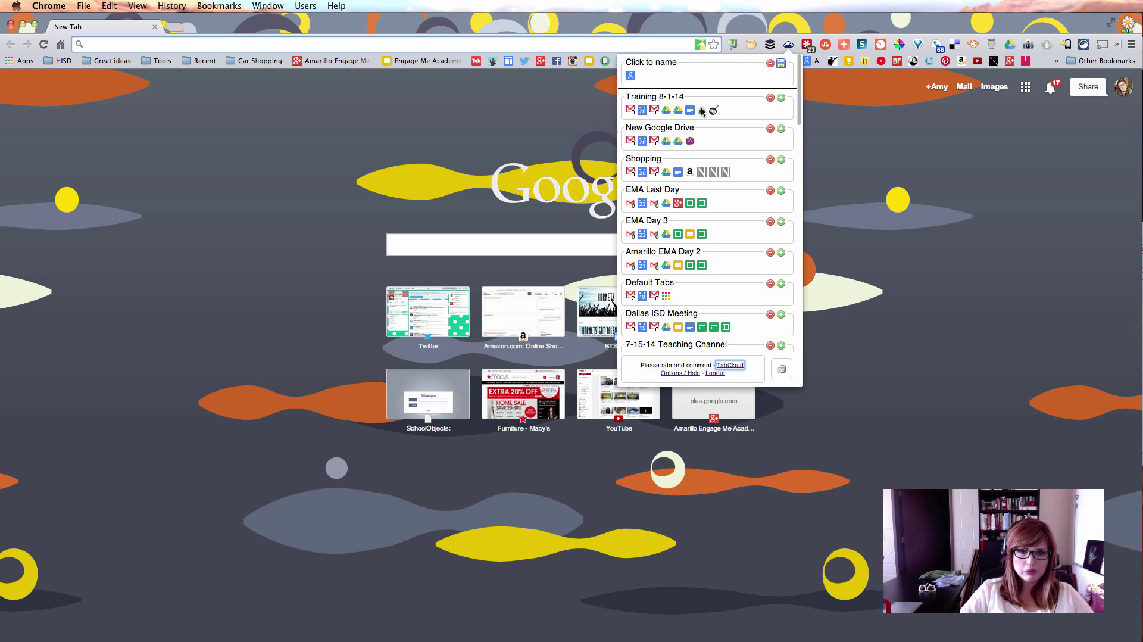
Restore the Training 8-1-14 session in a new window and switch to the Web Store tab
left_click(781, 98)
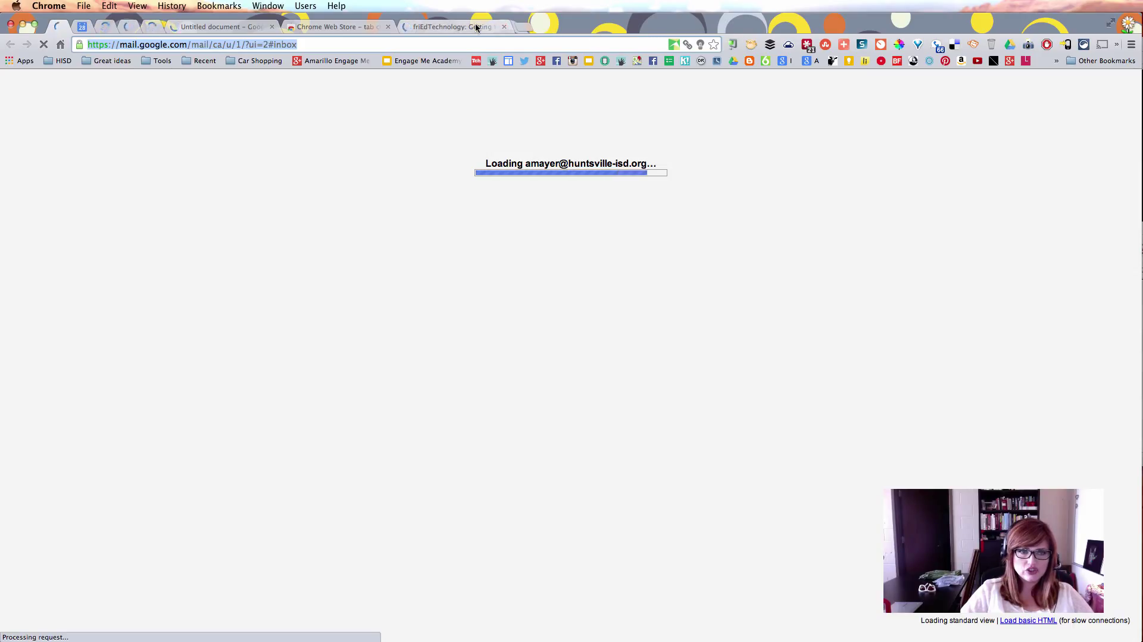
left_click(331, 26)
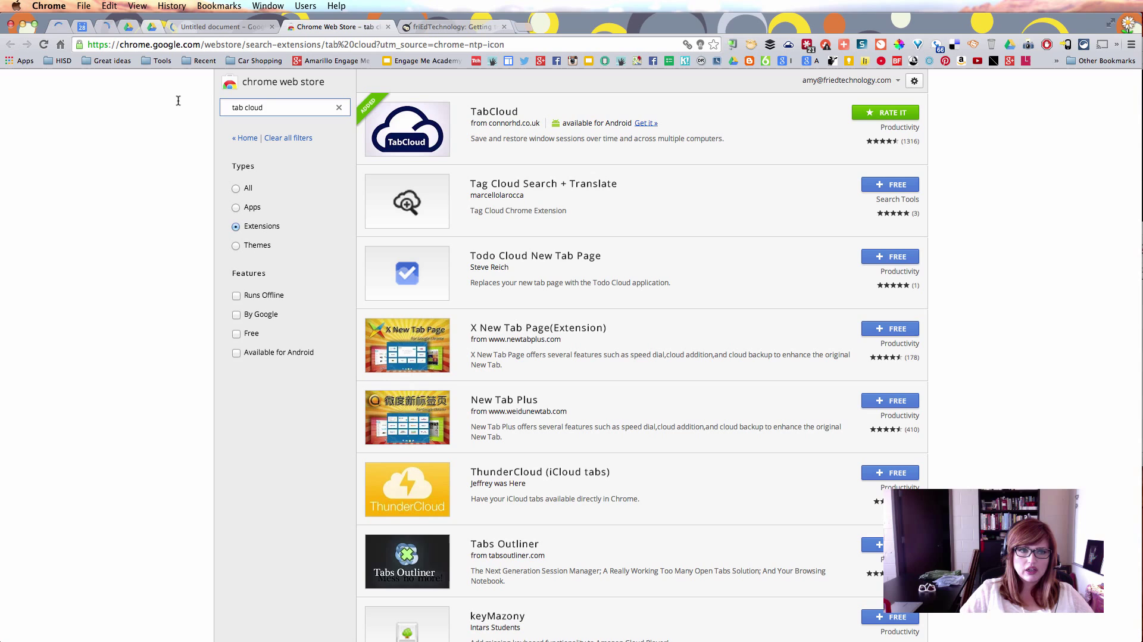
Search the Web Store for 'lastpass', then replace the friEdTechnology tab with a new tab
left_click_drag(285, 107, 177, 105)
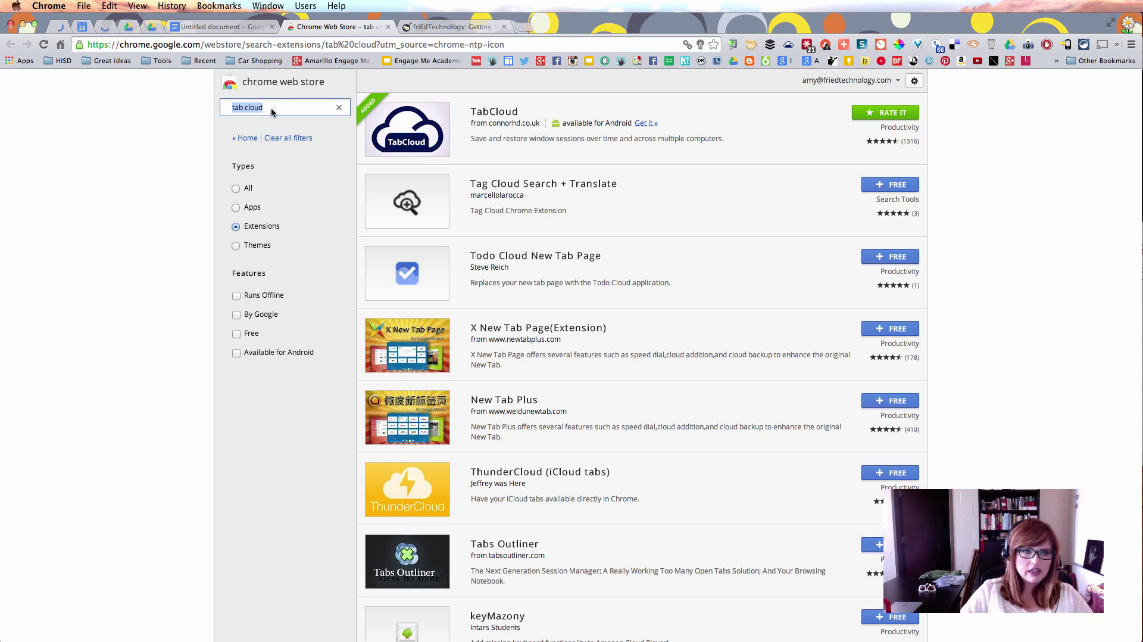
key("BackSpace")
type("lastpass")
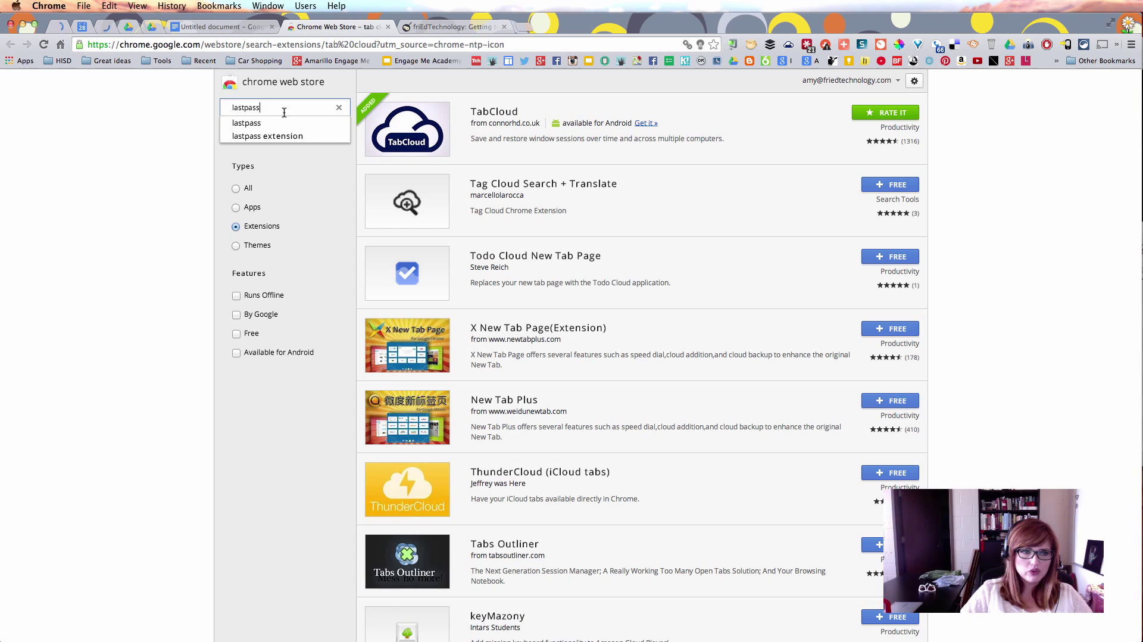
key("Return")
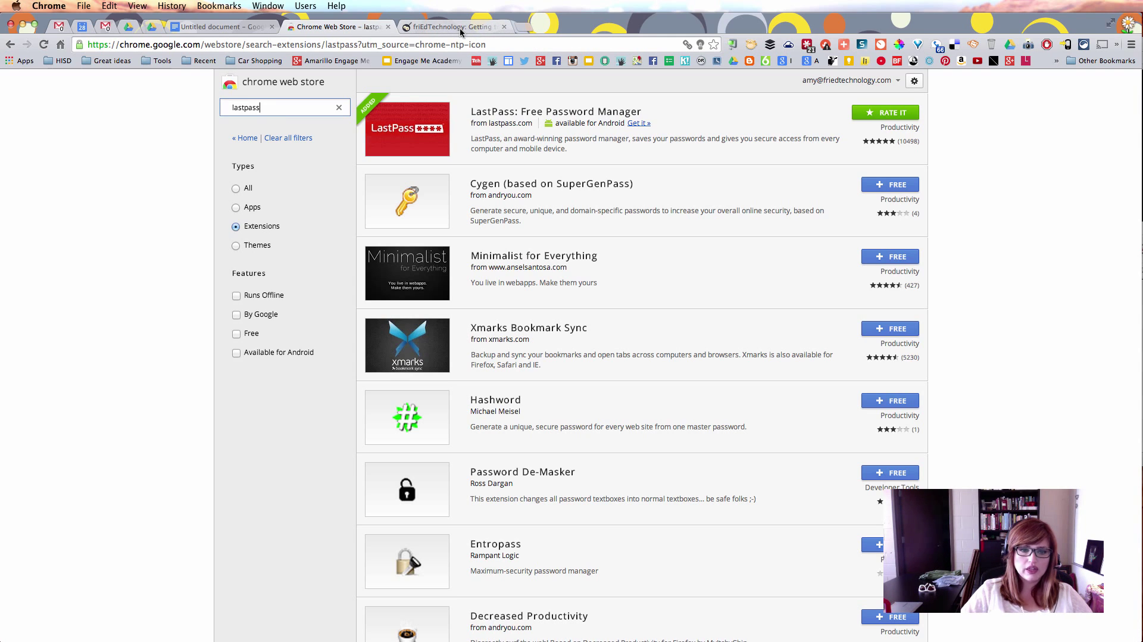
left_click(504, 27)
key("super+t")
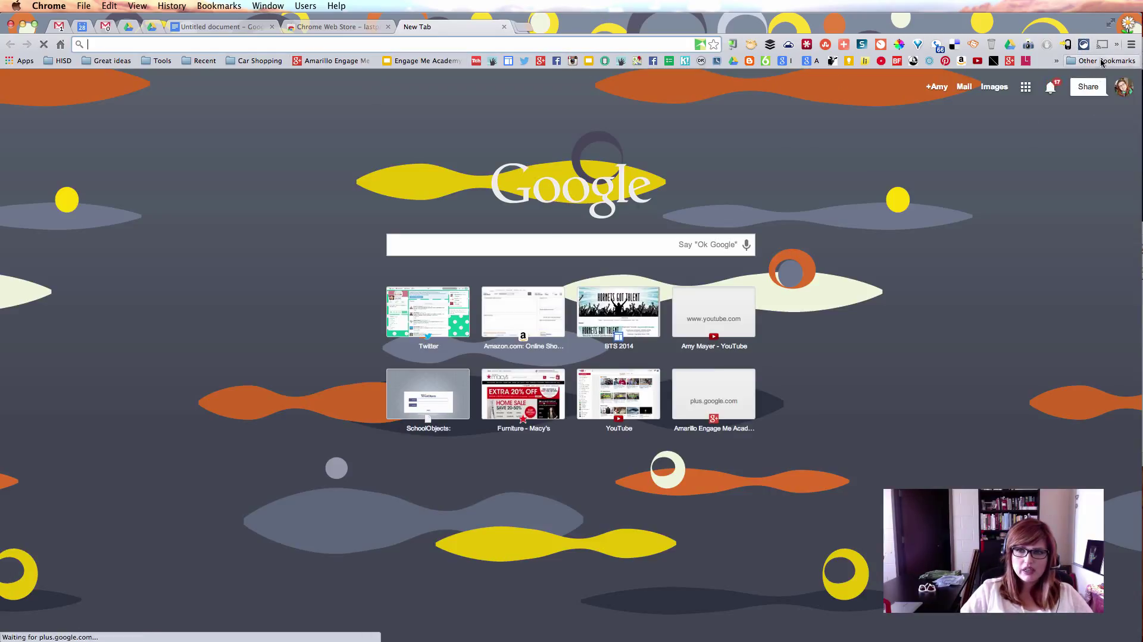
Open the Capital One Online Banking bookmark from Other Bookmarks > Bills > Bills to Check
left_click(1102, 62)
mouse_move(1090, 90)
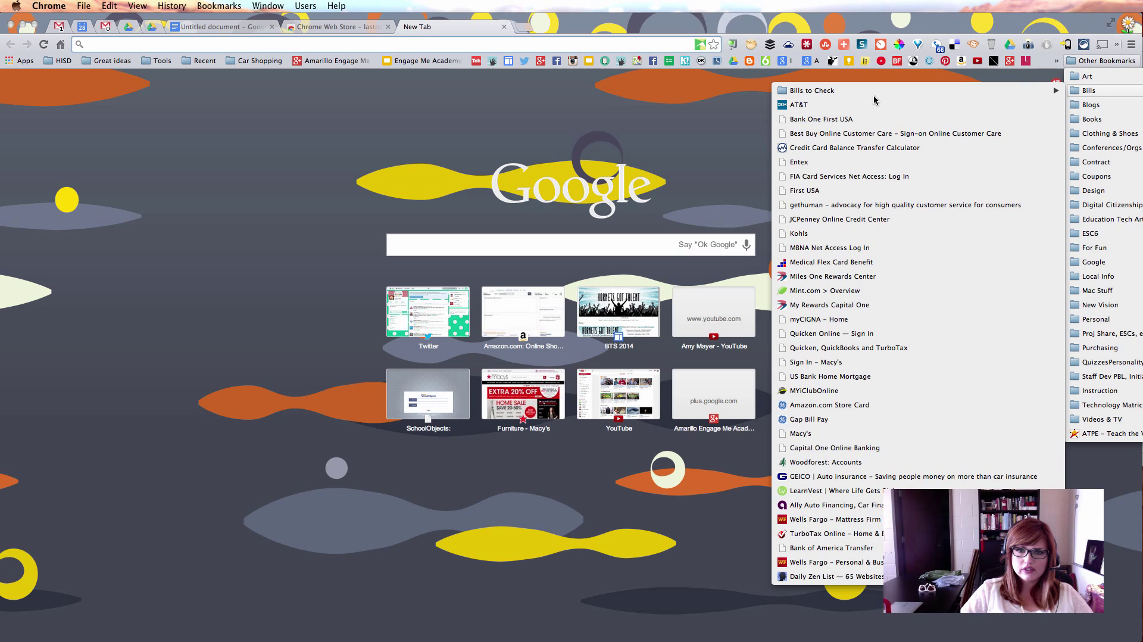
mouse_move(863, 90)
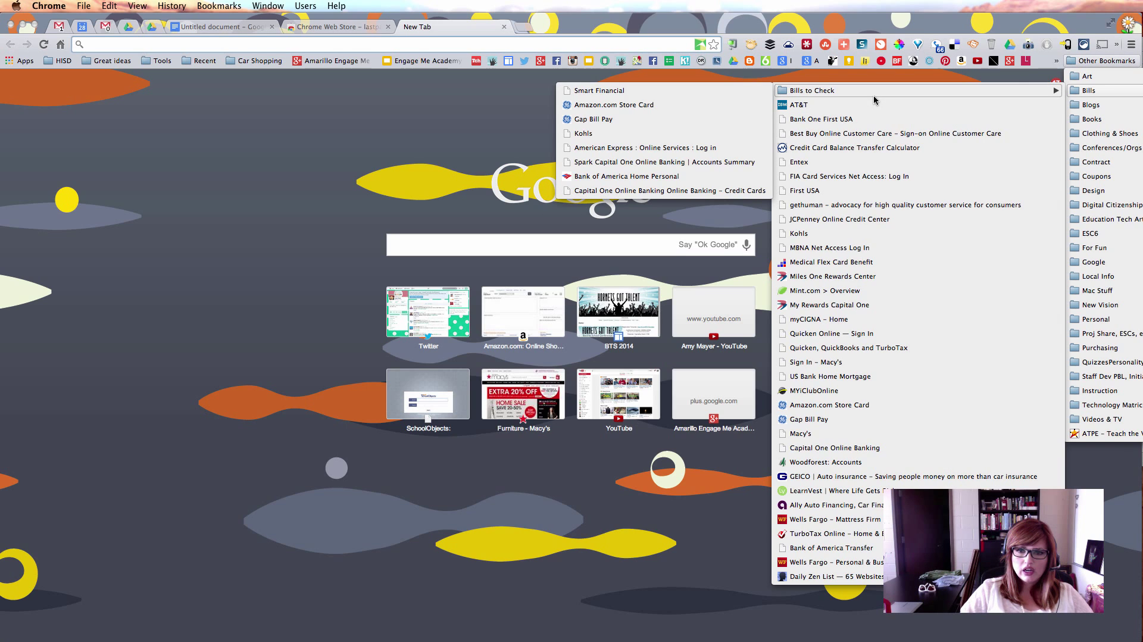
left_click(591, 162)
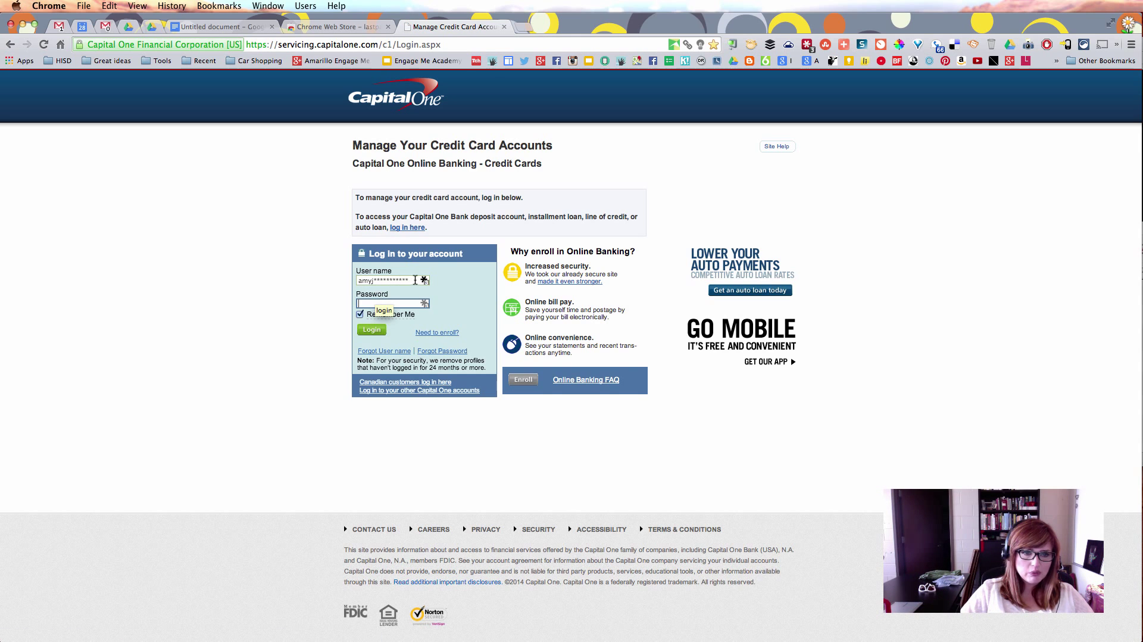
Fill the Capital One login with one saved LastPass account, then switch to the other
left_click(424, 303)
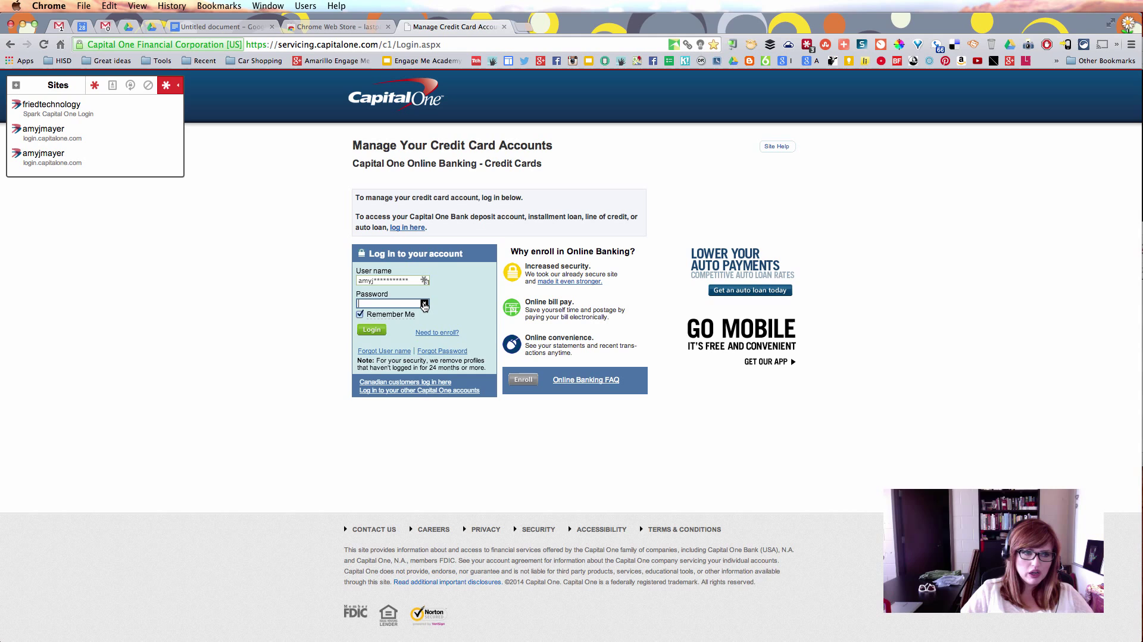
left_click(74, 132)
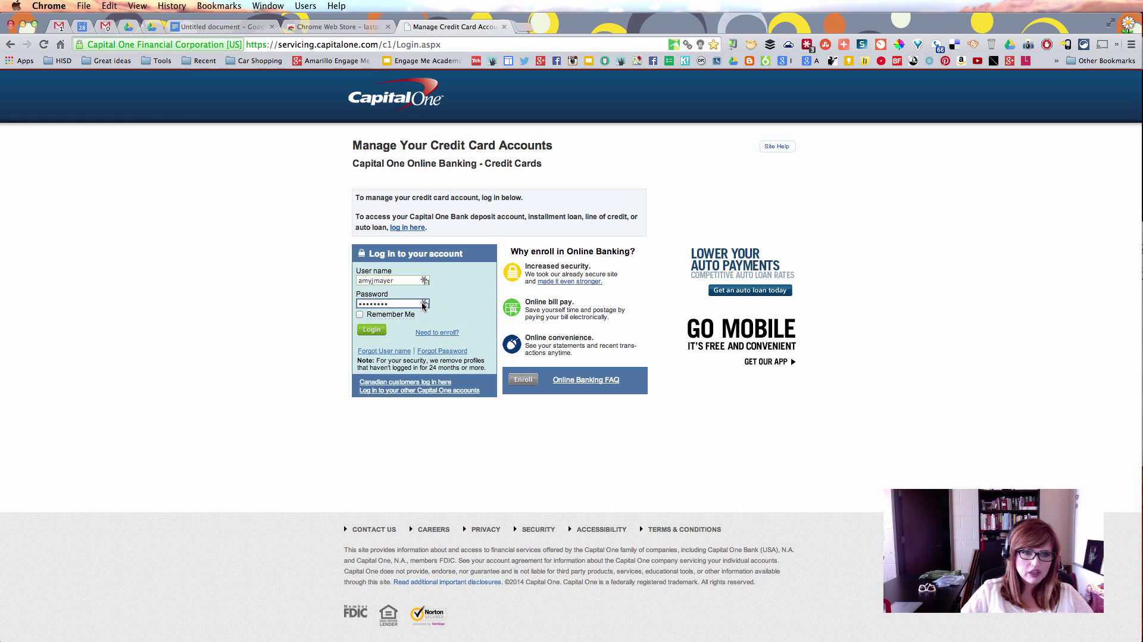
left_click(424, 304)
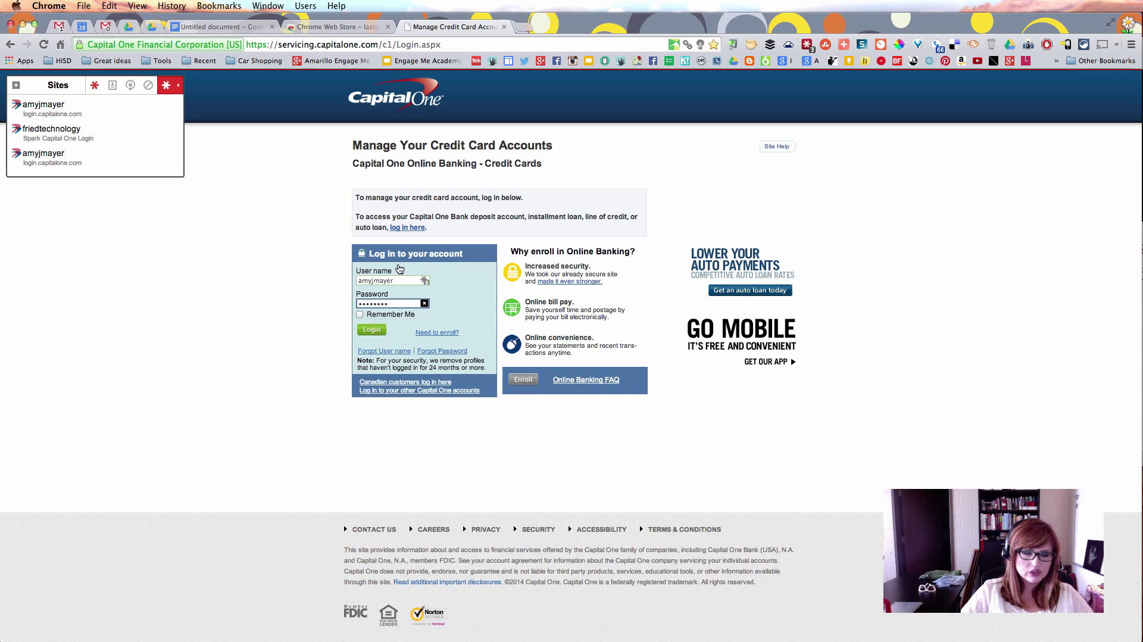
left_click(76, 169)
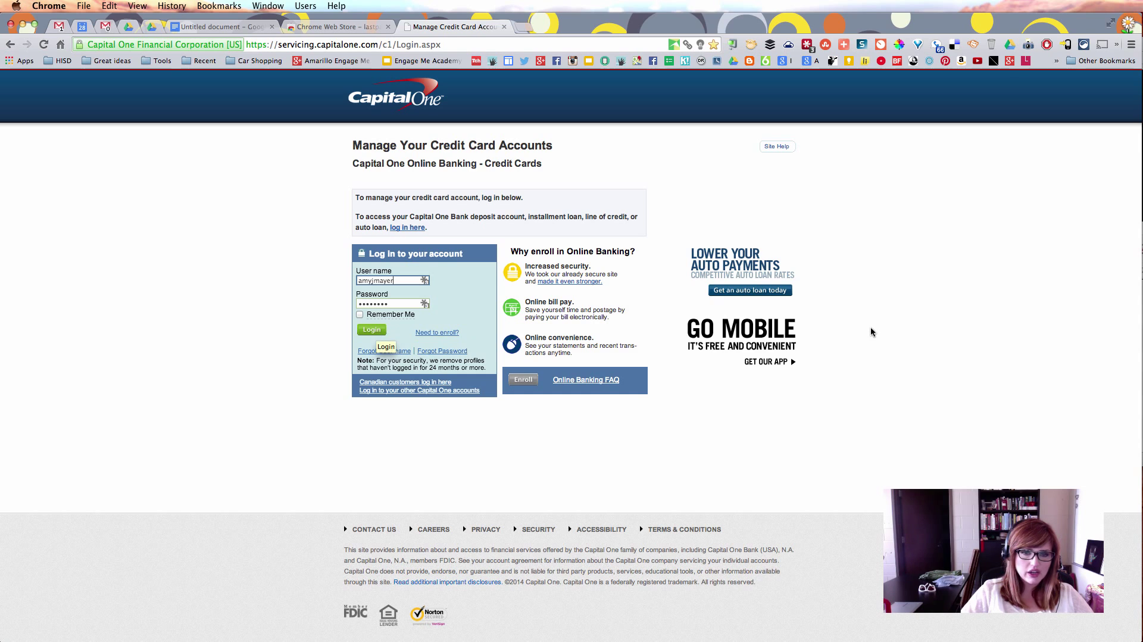
Check Chrome's user profile list, then open the LastPass toolbar menu
left_click(443, 44)
left_click(1130, 24)
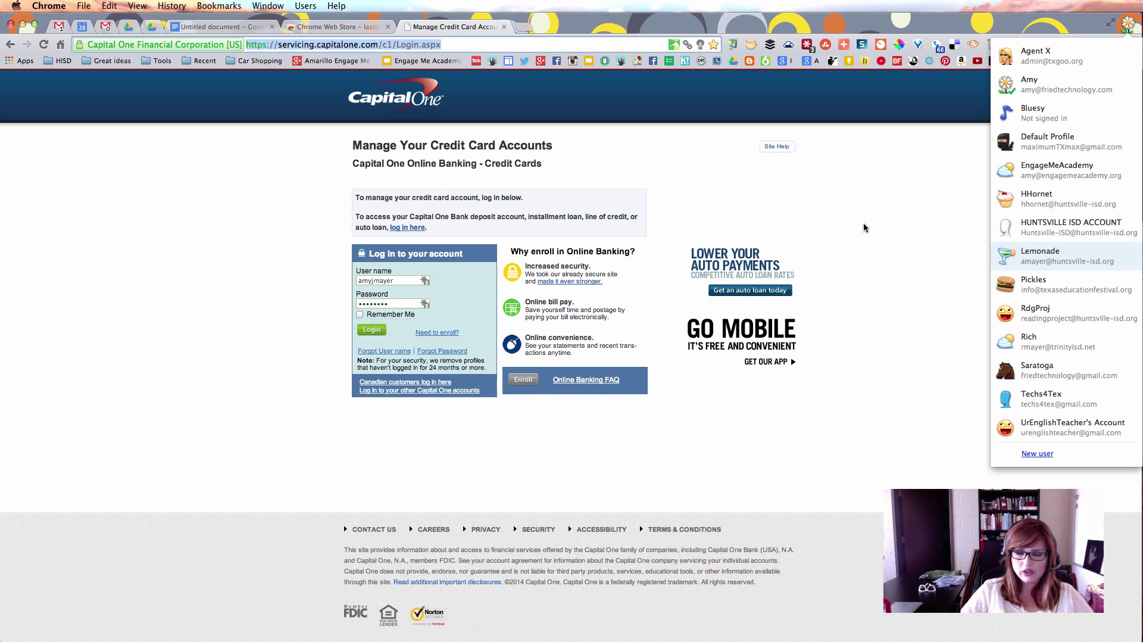
left_click(970, 313)
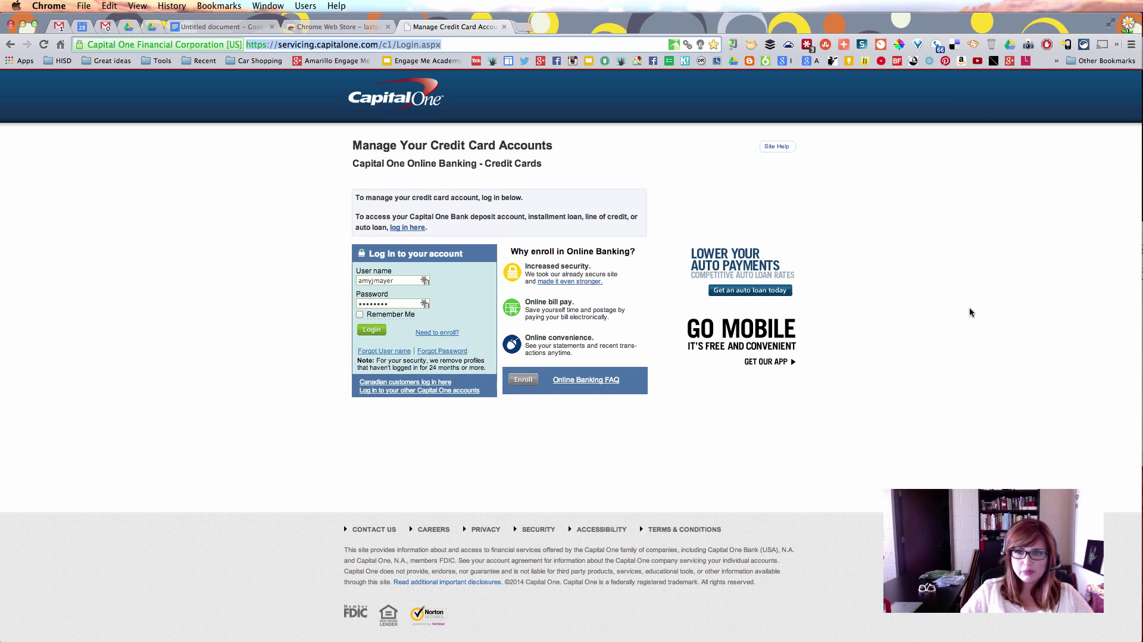
left_click(808, 46)
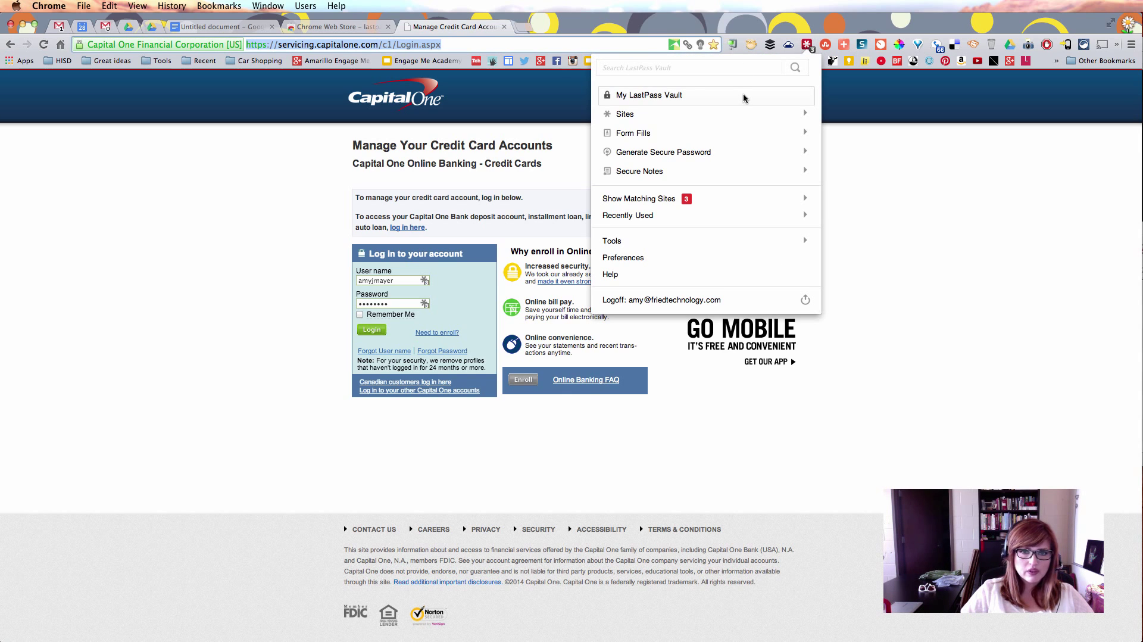
left_click(680, 95)
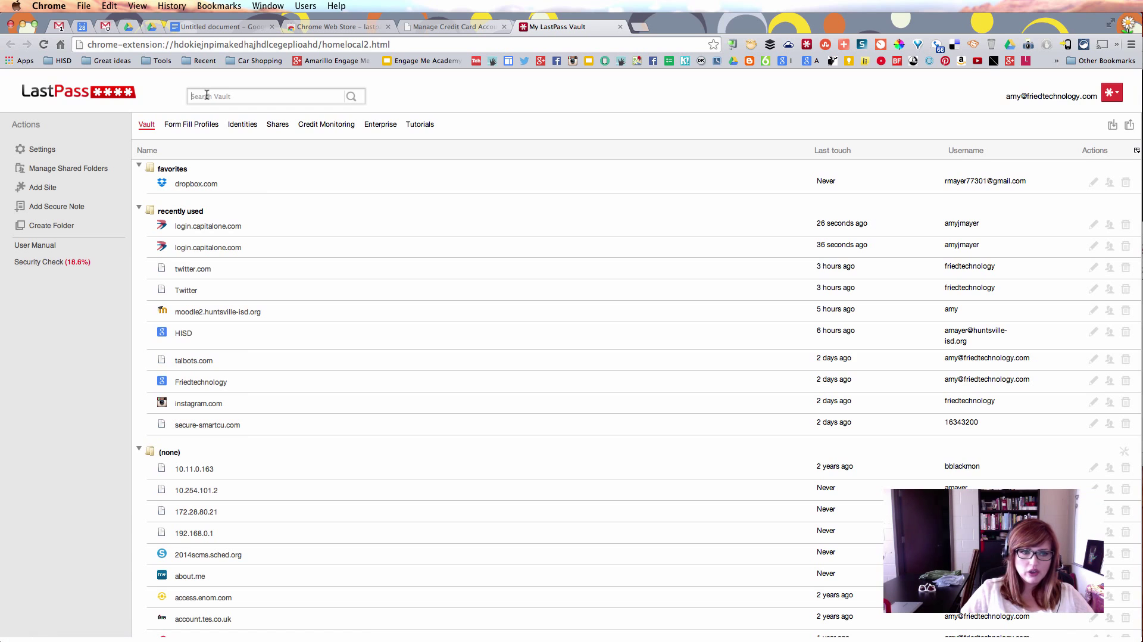
type("google")
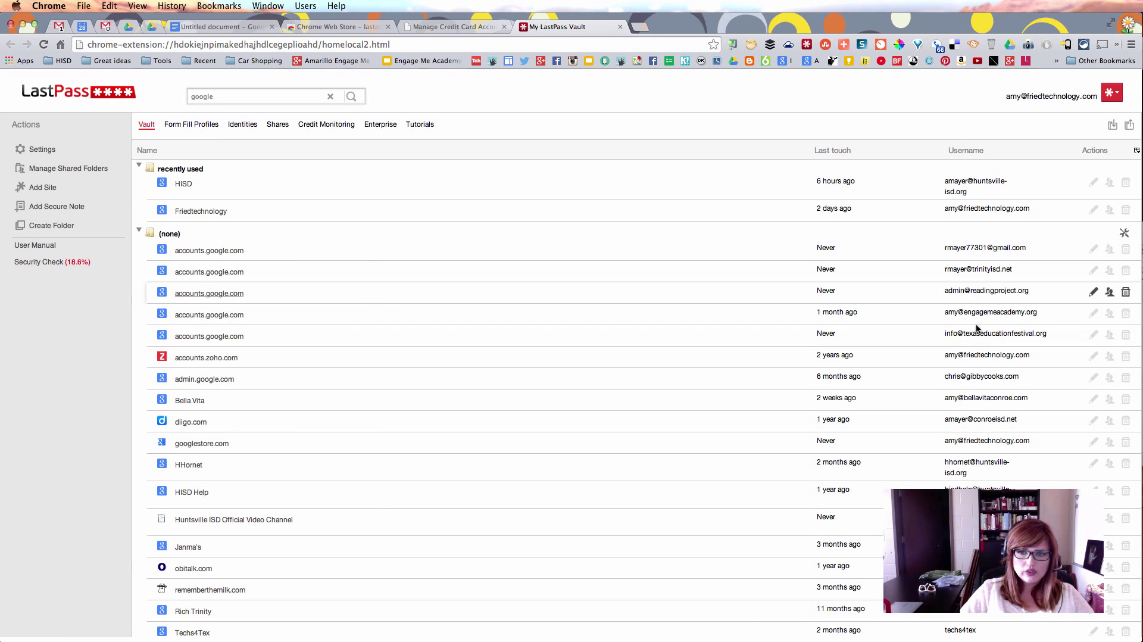
left_click(1093, 312)
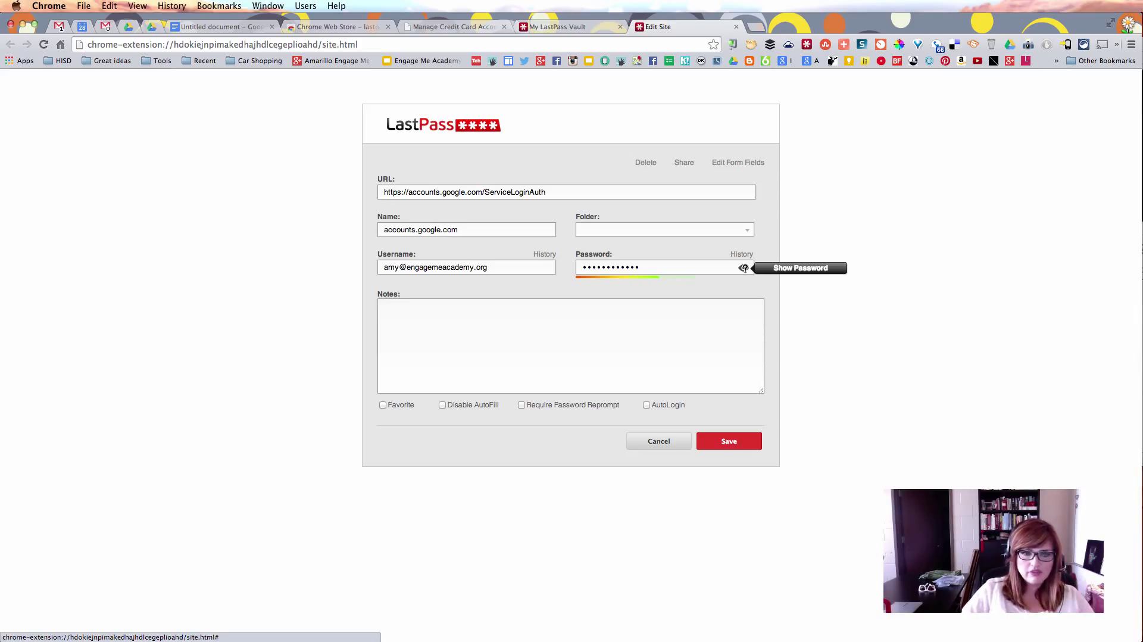
left_click(666, 266)
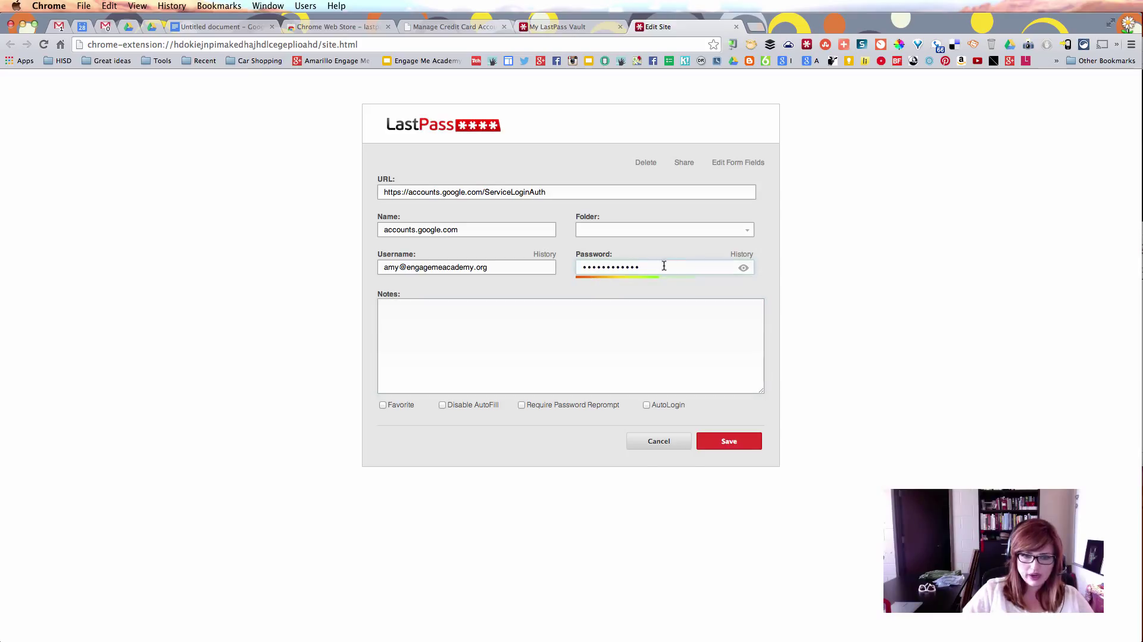
left_click(651, 445)
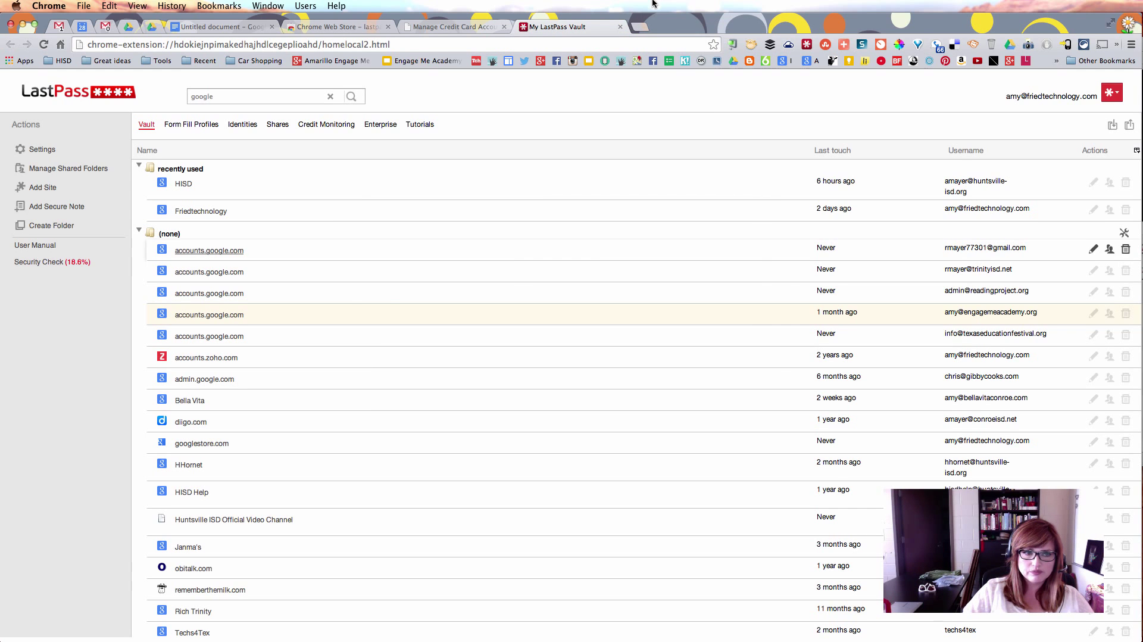
left_click(620, 26)
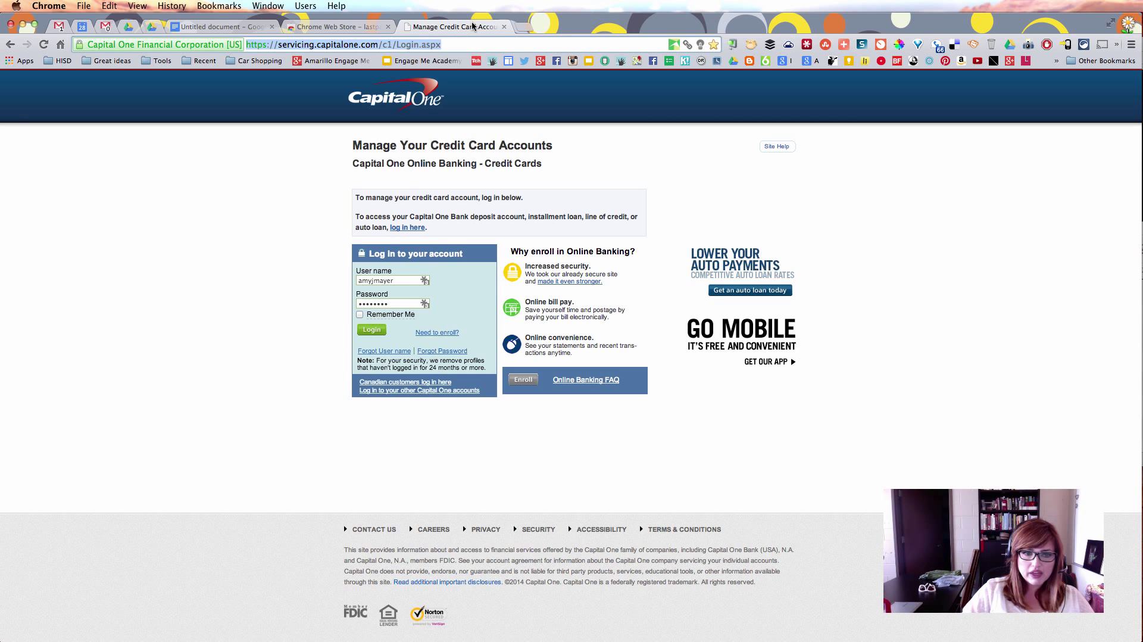
Close the Capital One tab to reveal the Web Store's 'lastpass' results
left_click(503, 27)
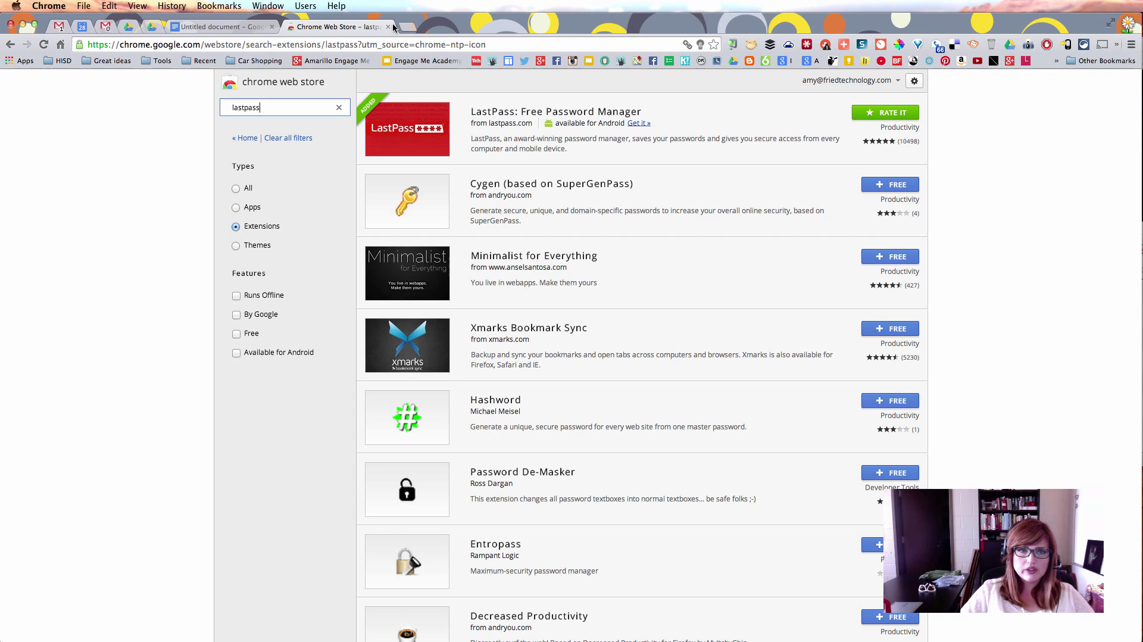
Load cnn.com and open the Beyond the Border 'Getting There' article
left_click(367, 45)
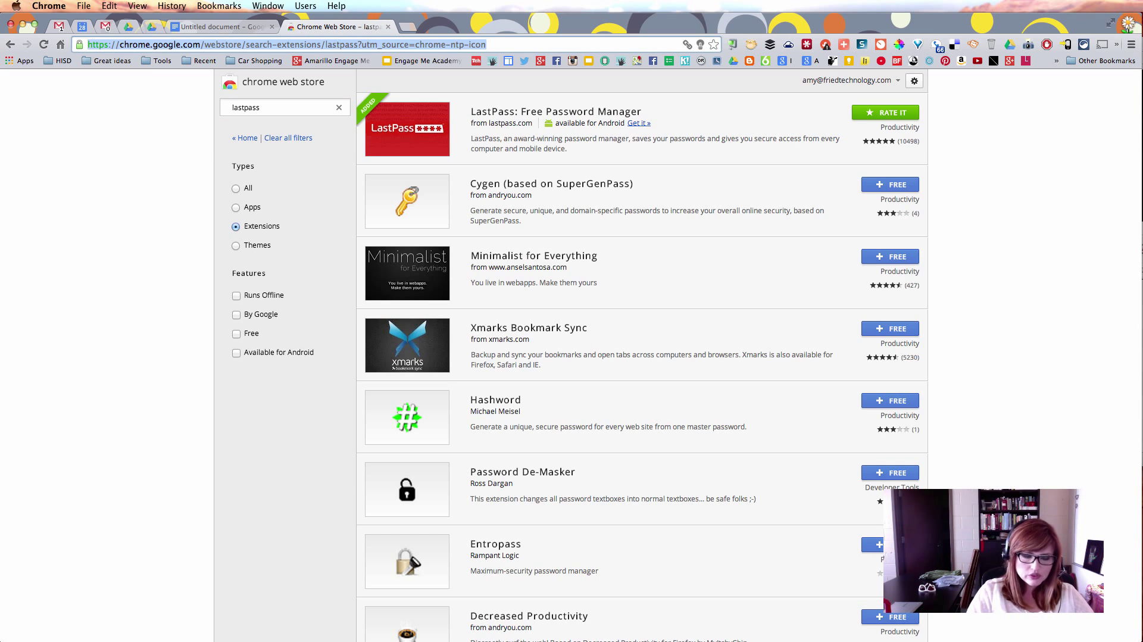
type("cnn.com")
key("Return")
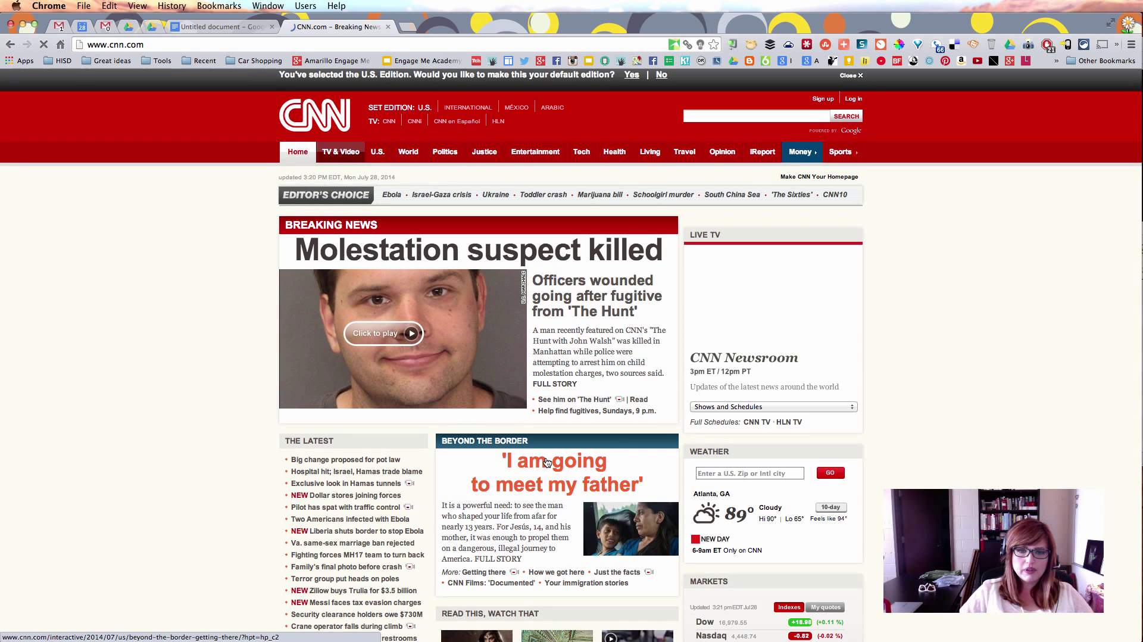
left_click(547, 469)
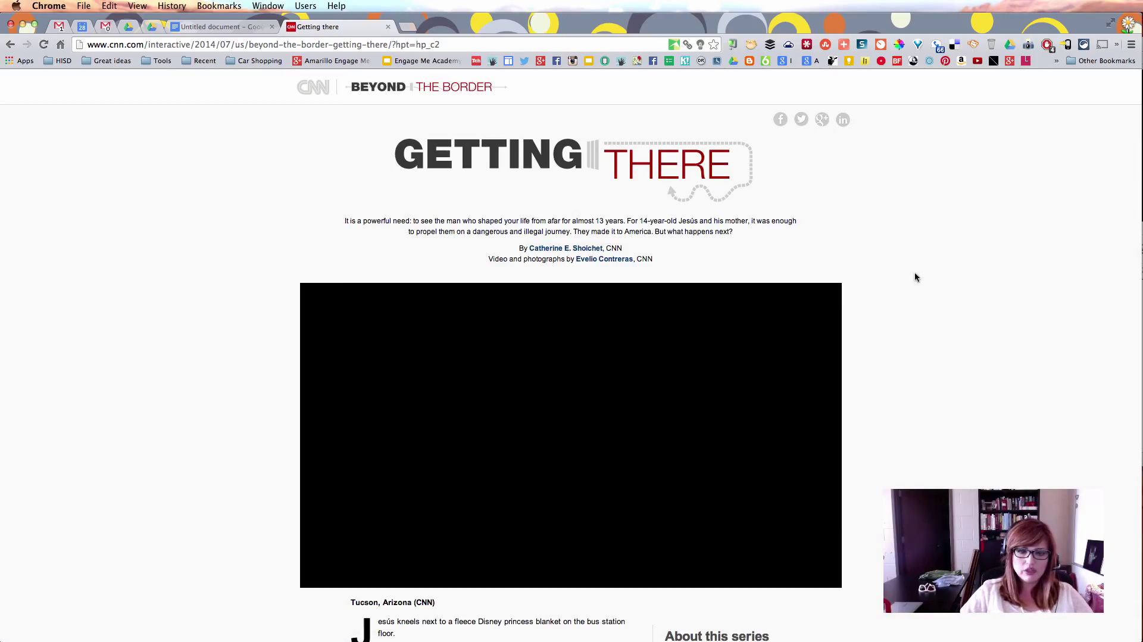
Scroll through the article's opening paragraphs and pause its video at 0:02
scroll(915, 276, "down", 2)
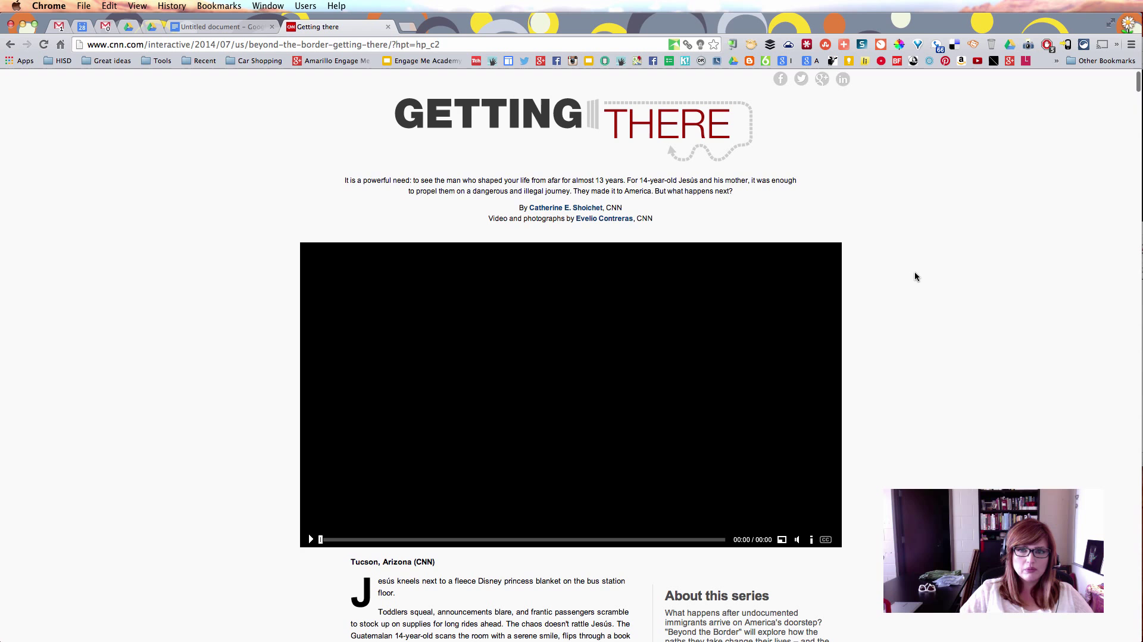
scroll(878, 438, "down", 7)
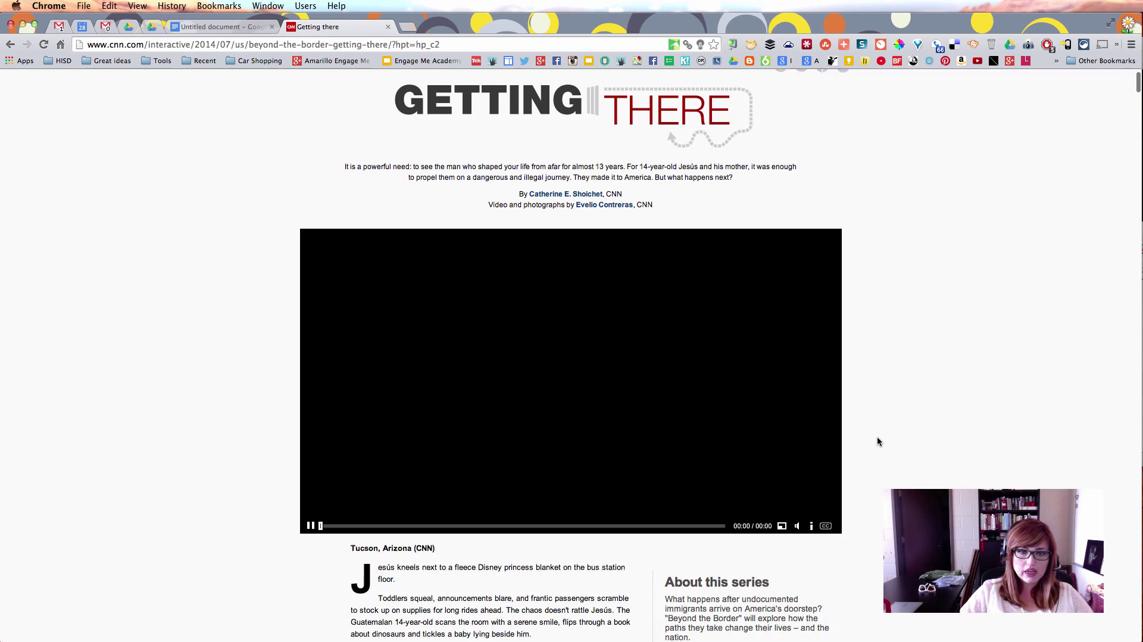
scroll(880, 439, "up", 4)
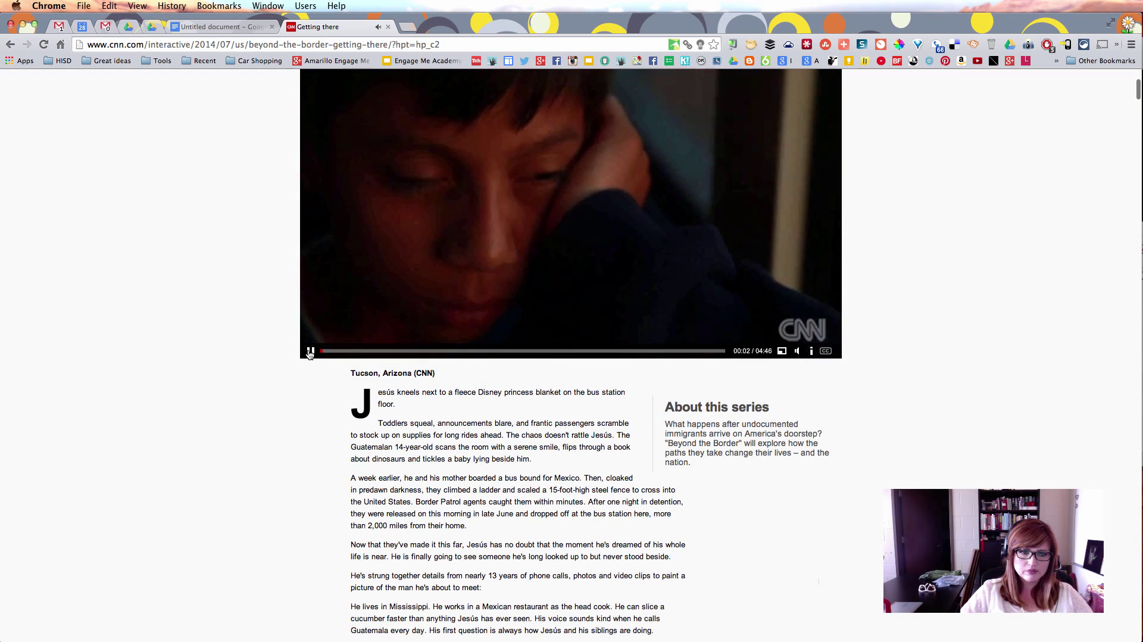
left_click(310, 350)
scroll(815, 411, "up", 2)
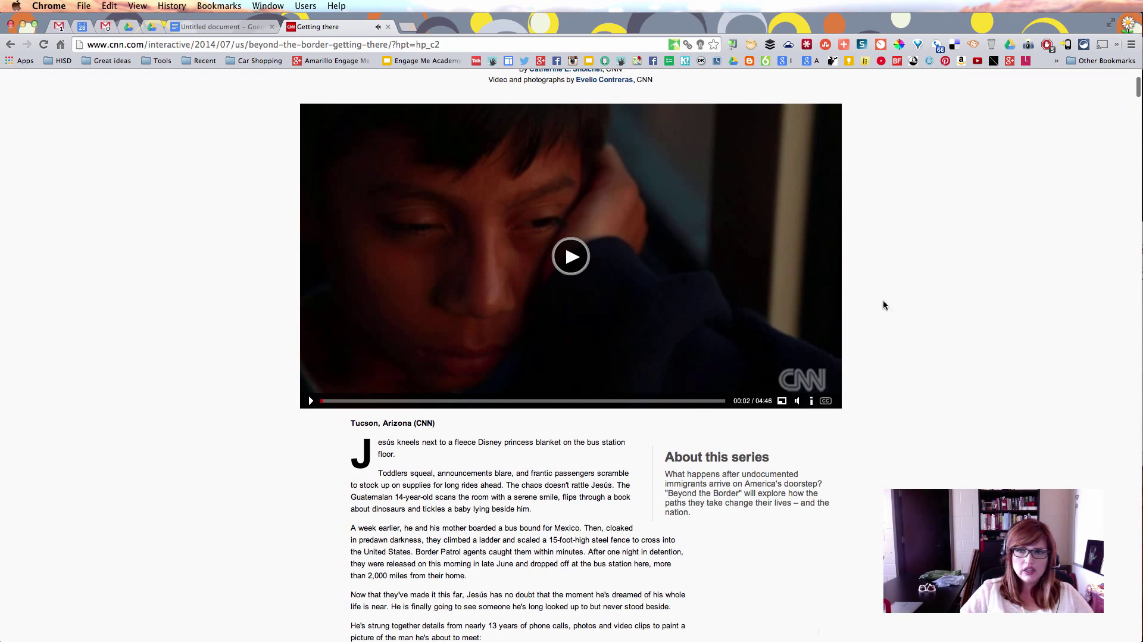
Enable Snagit and capture a region over the CNN video and article text
left_click(861, 45)
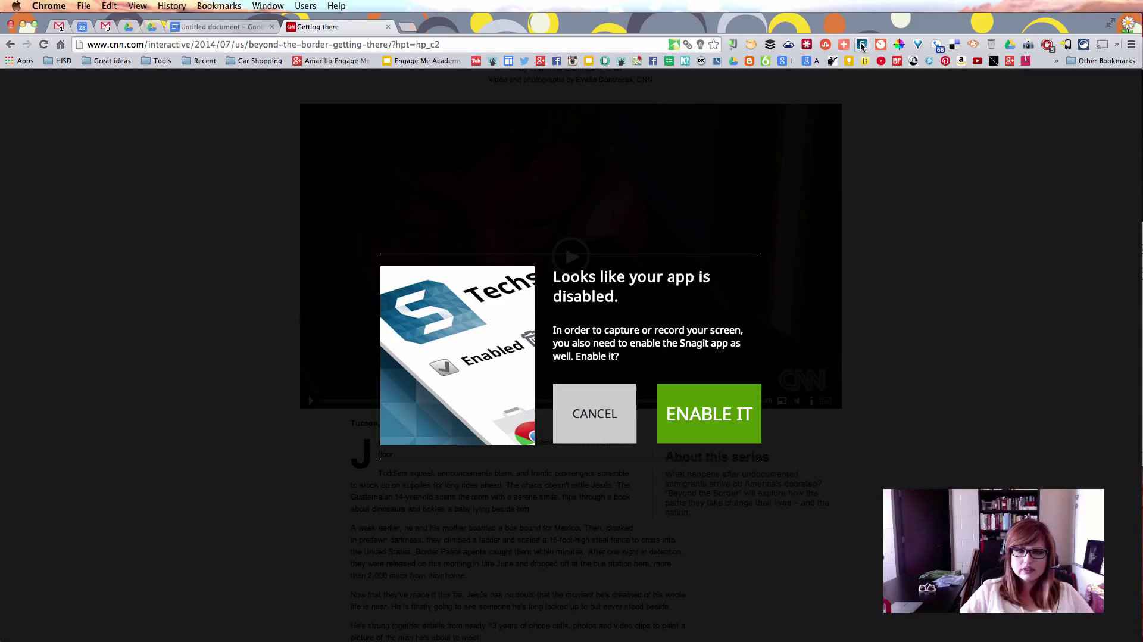
left_click(721, 416)
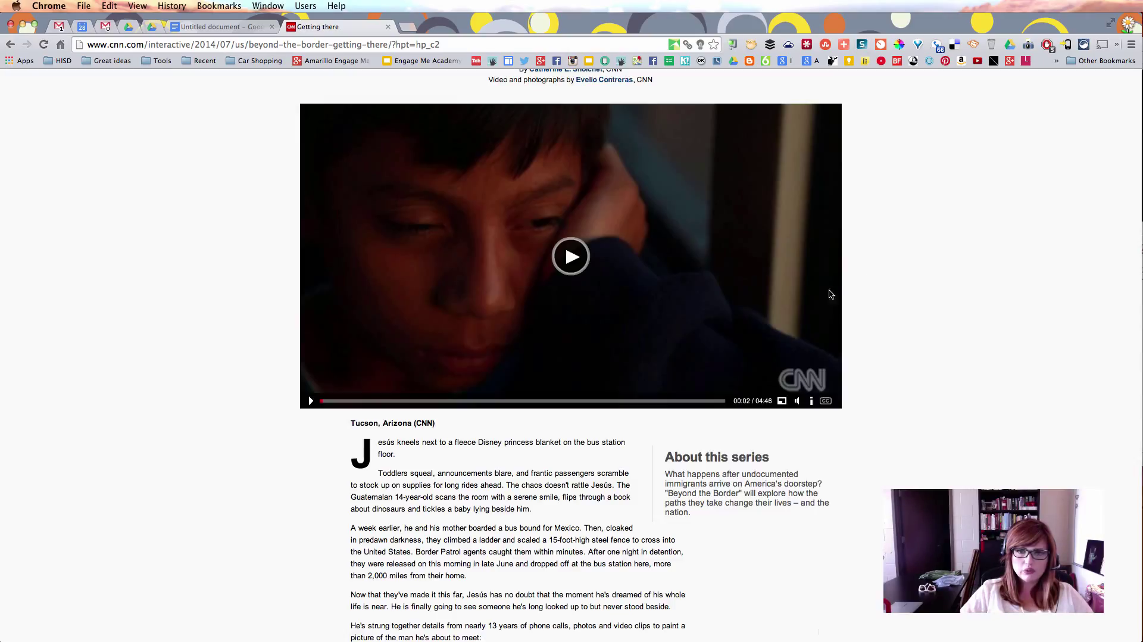
left_click(861, 45)
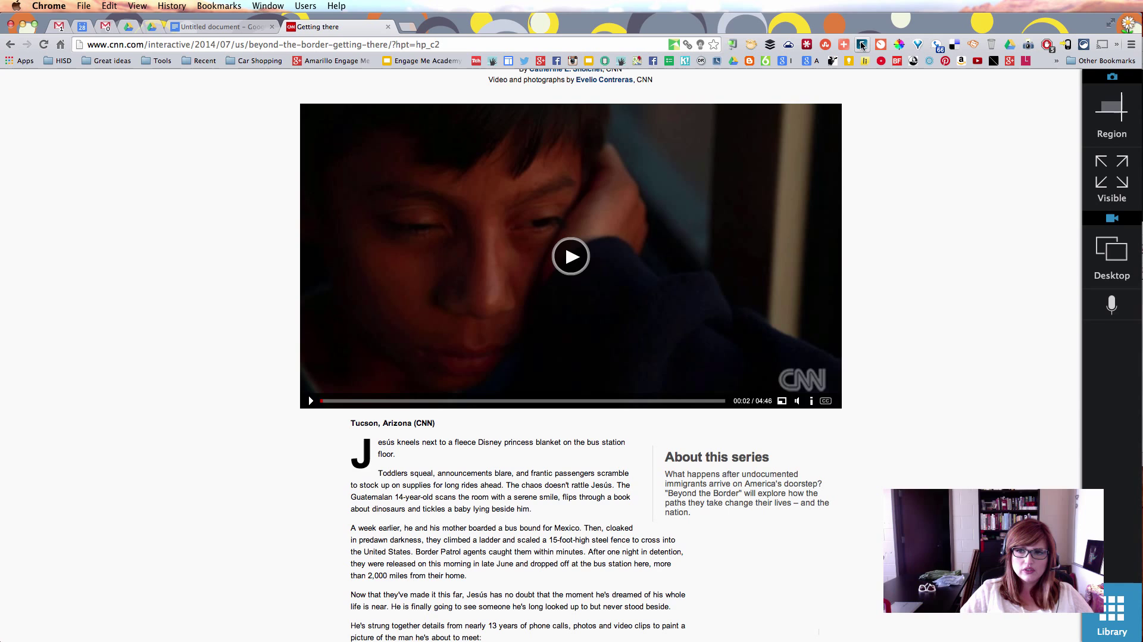
left_click(1117, 121)
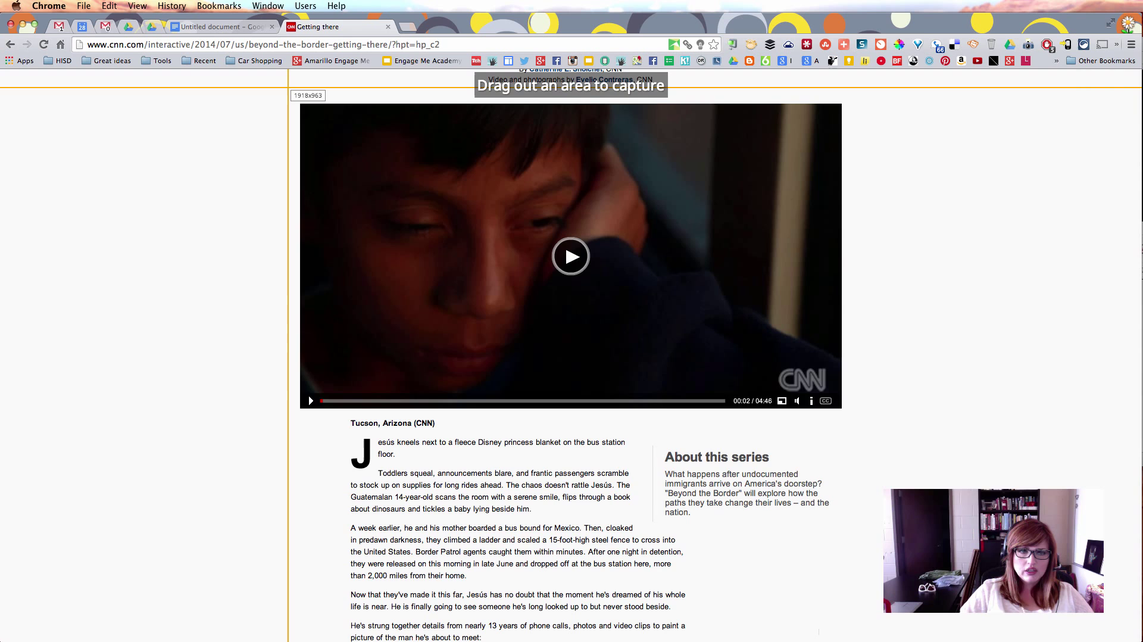
left_click_drag(287, 88, 852, 581)
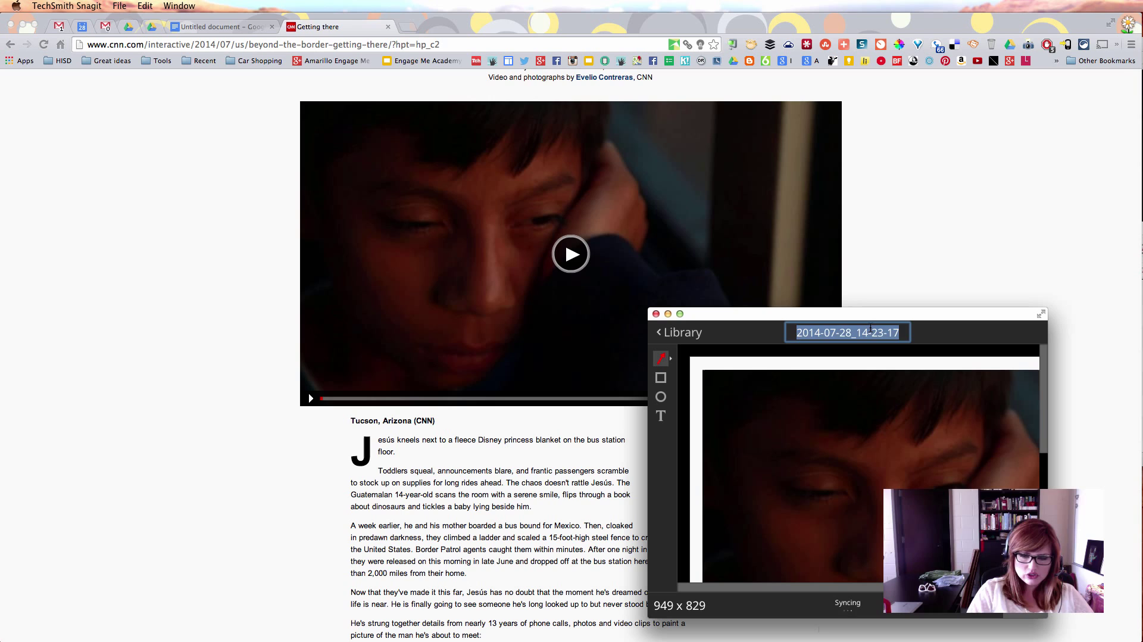
Name the capture 'Cnn Page'
type("Cnn Page")
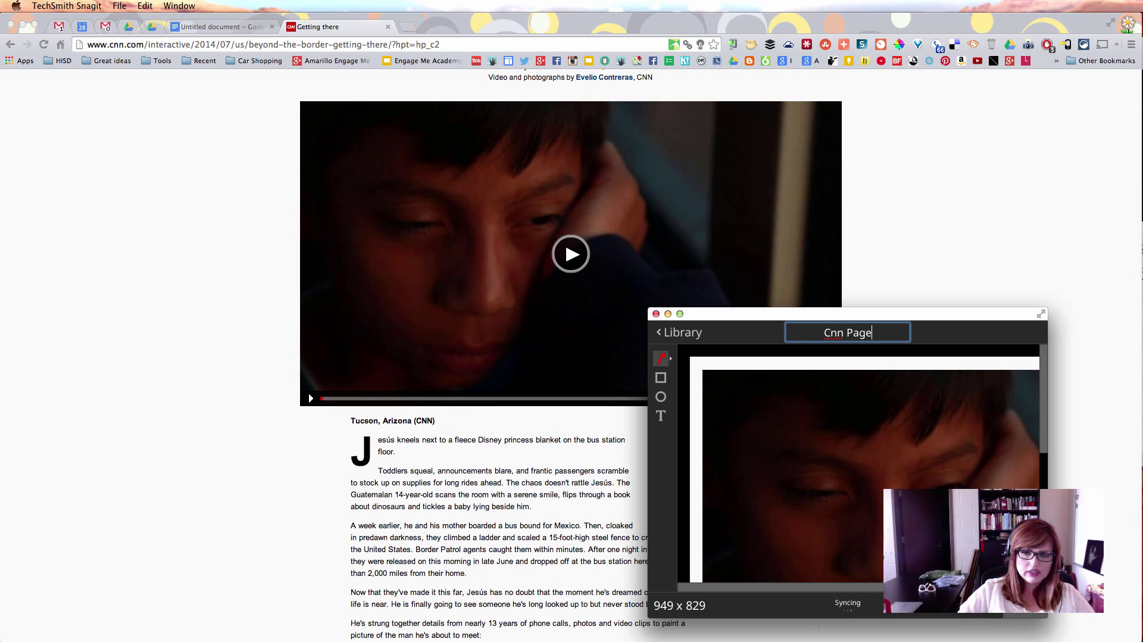
left_click_drag(746, 312, 554, 190)
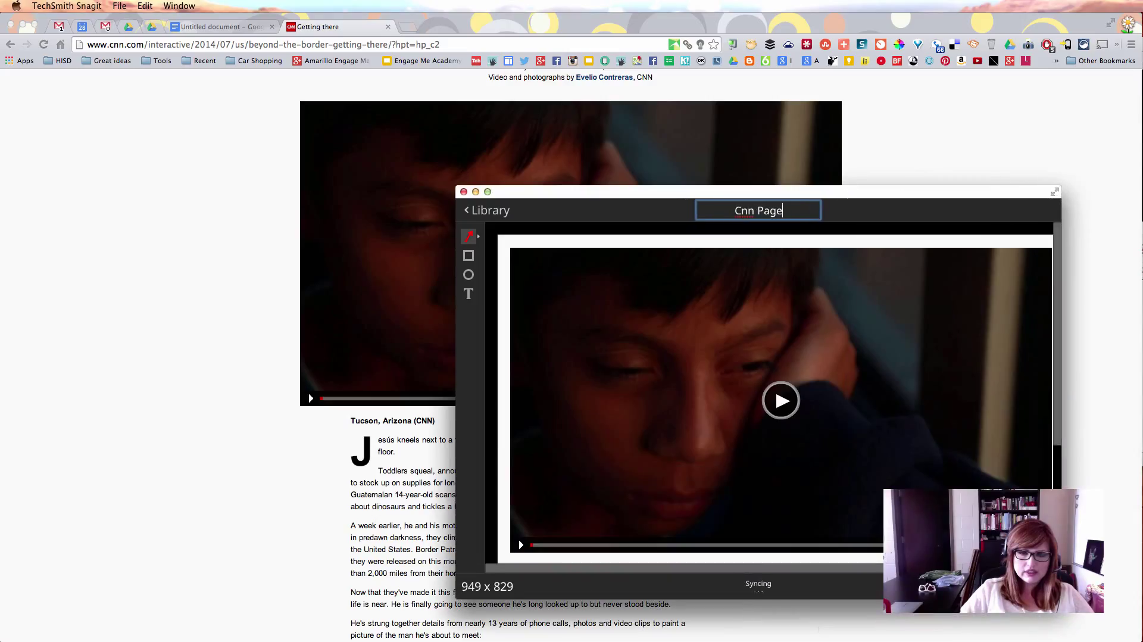
left_click(472, 240)
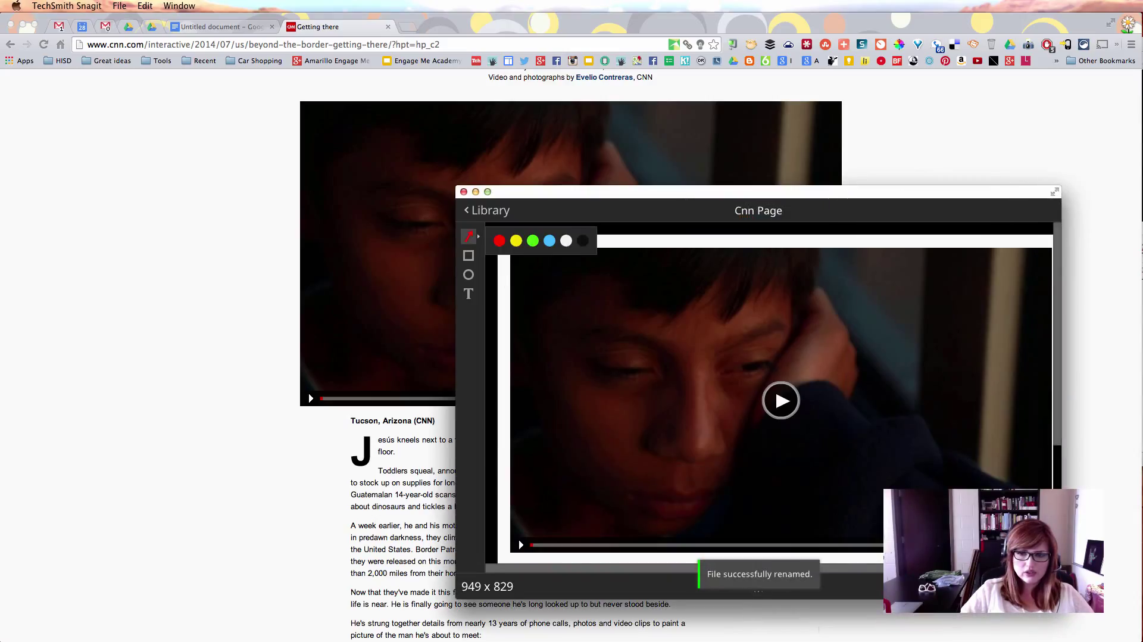
Add a red arrow and a red box around the Toddlers paragraph, then copy the image link
scroll(816, 497, "down", 5)
left_click_drag(861, 468, 829, 488)
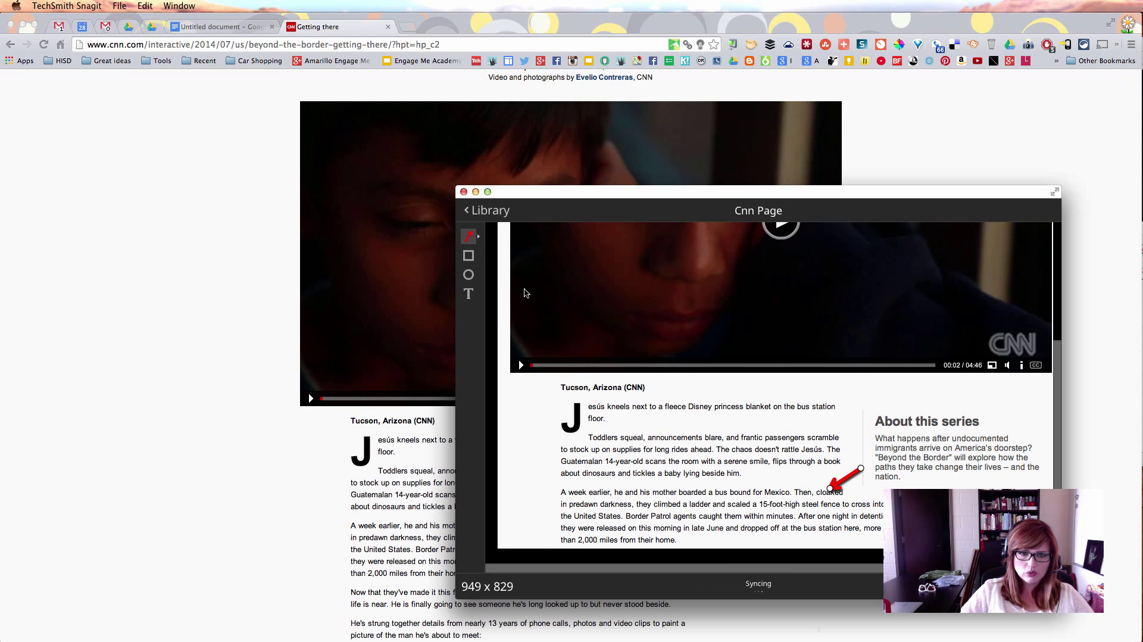
left_click(469, 256)
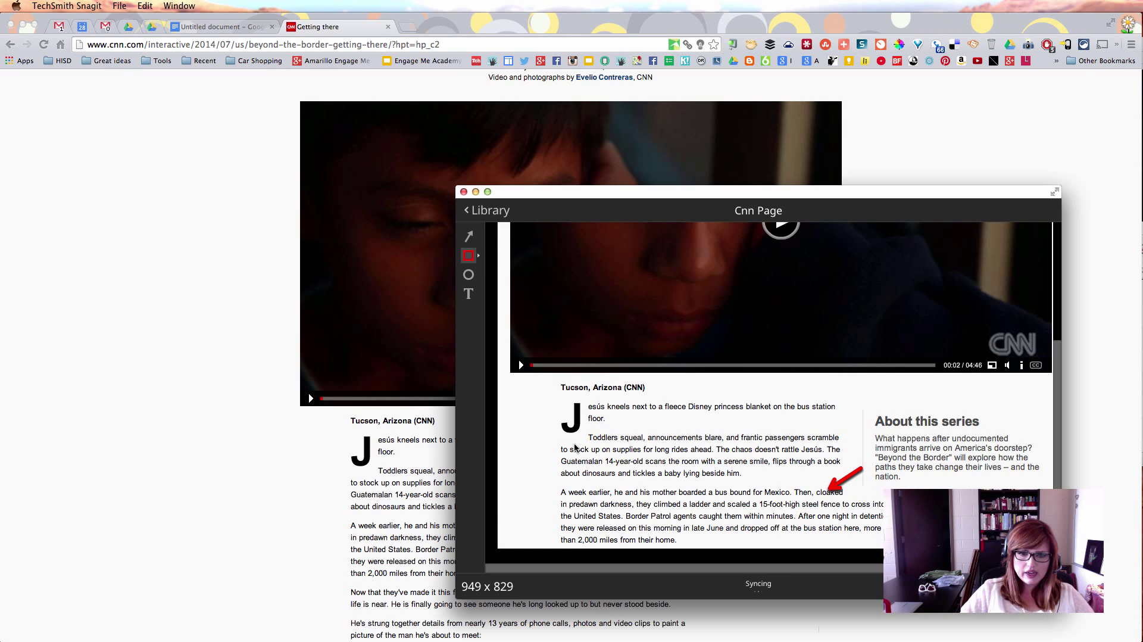
left_click_drag(545, 426, 853, 464)
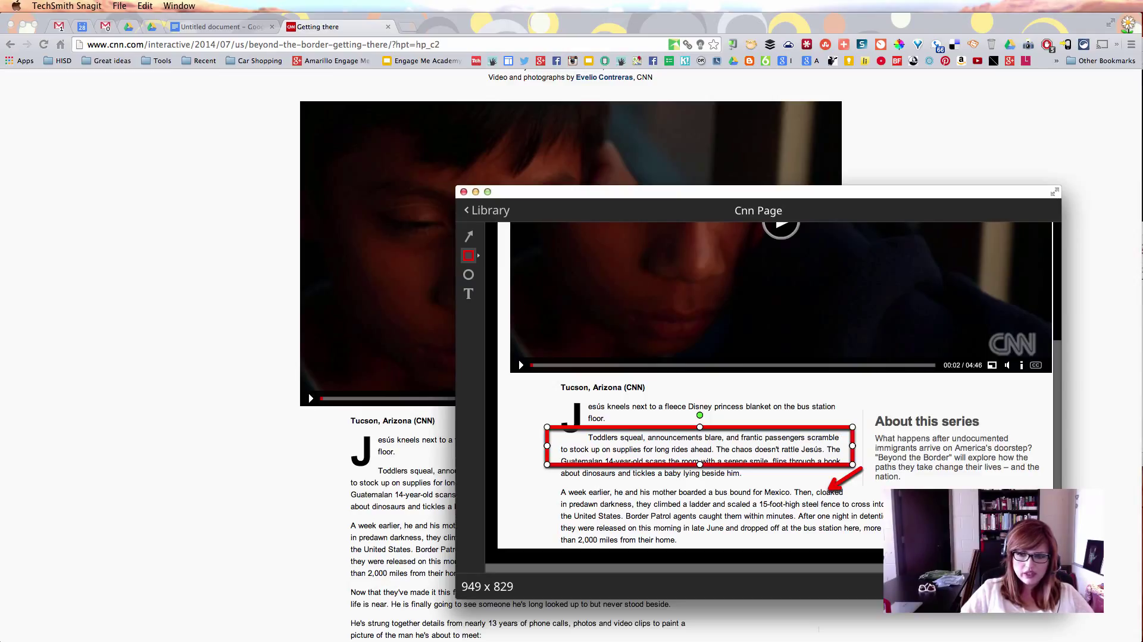
key("Escape")
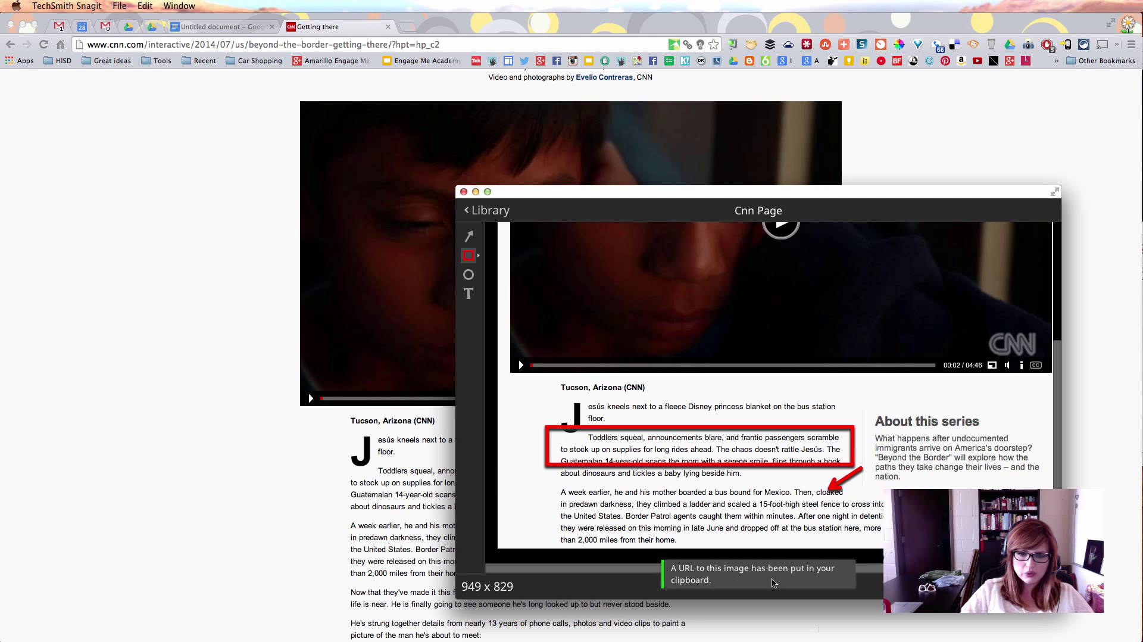
In the Google Doc, replace the bit.ly link with the pasted goo.gl short link
left_click(243, 31)
left_click(243, 27)
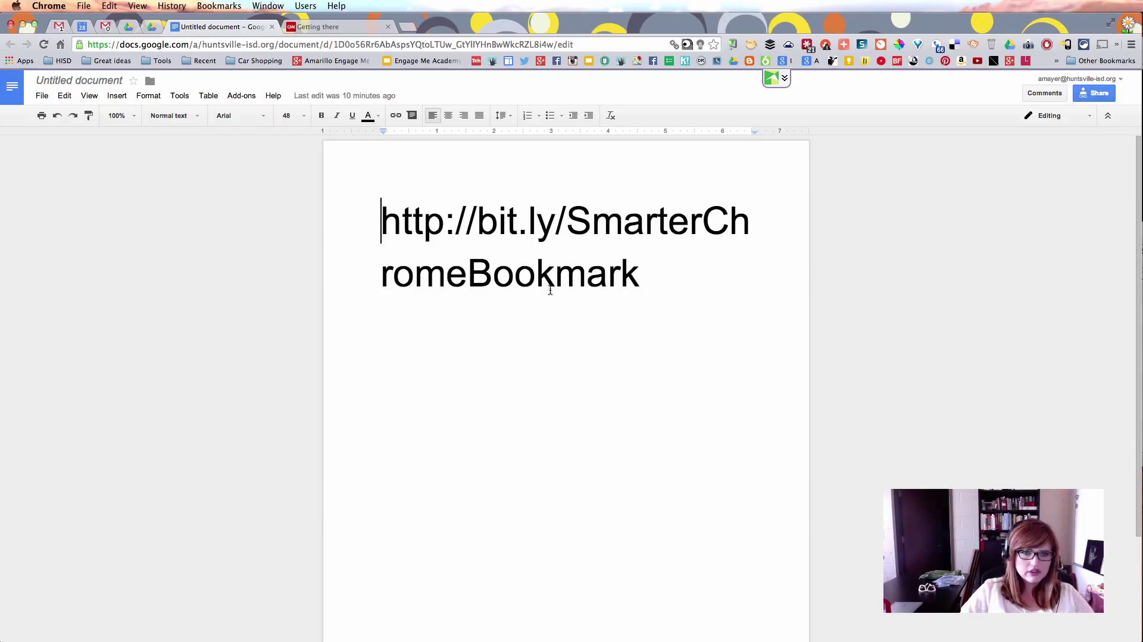
key("super+a")
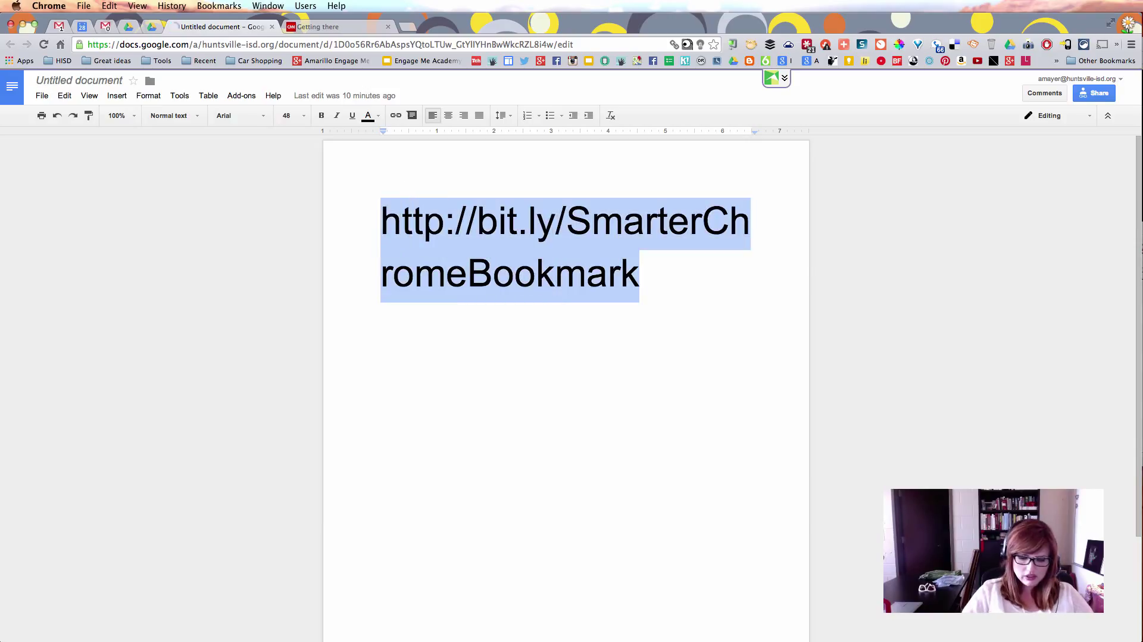
key("BackSpace")
type("http://goo.gl/Uso6bk")
Set the short link to 30 point font, then return to the CNN article tab
key("super+a")
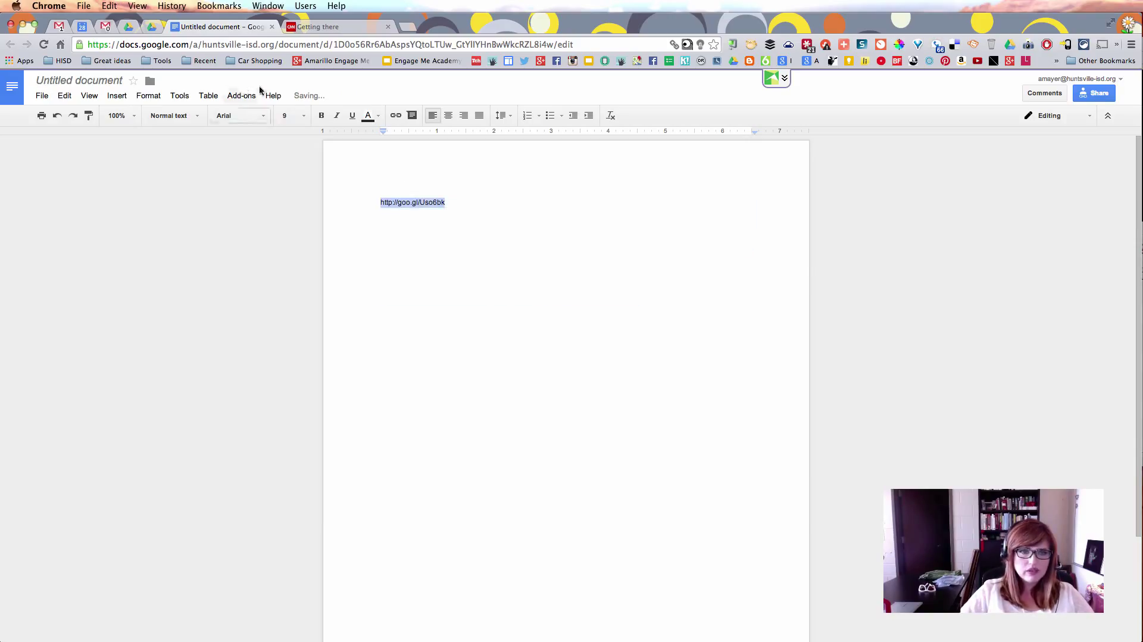
left_click(304, 116)
left_click(298, 273)
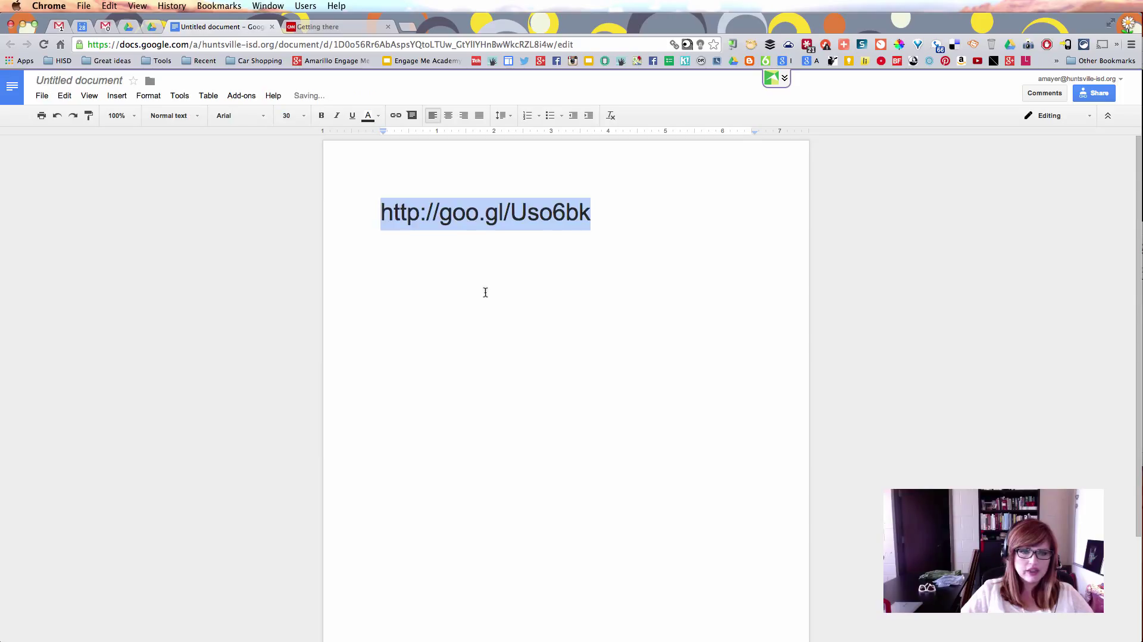
left_click(637, 201)
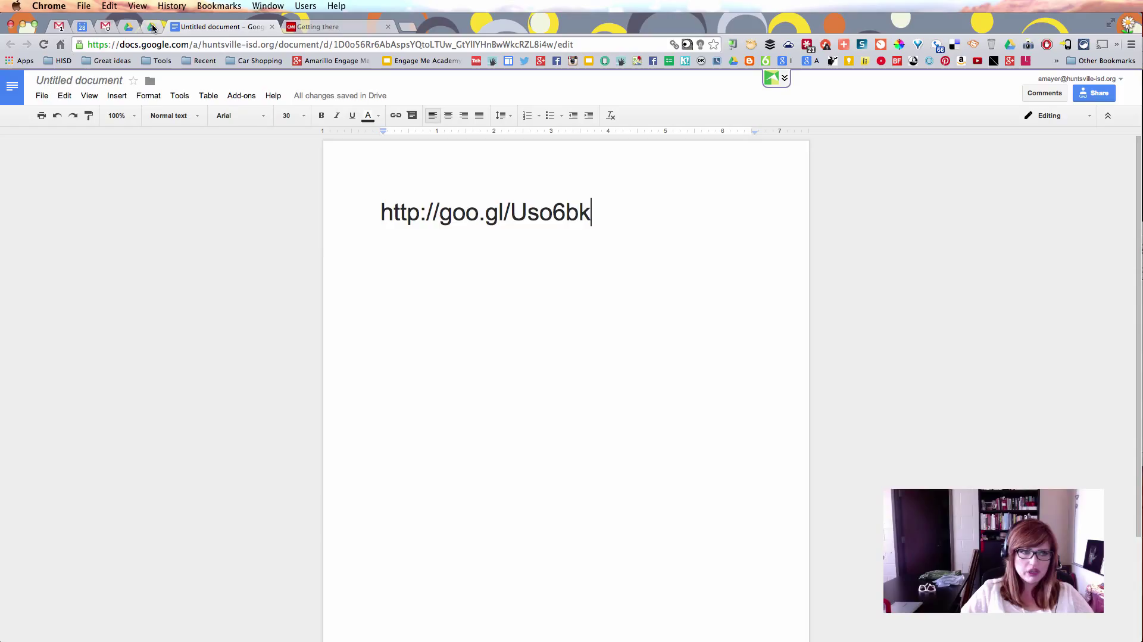
left_click(318, 27)
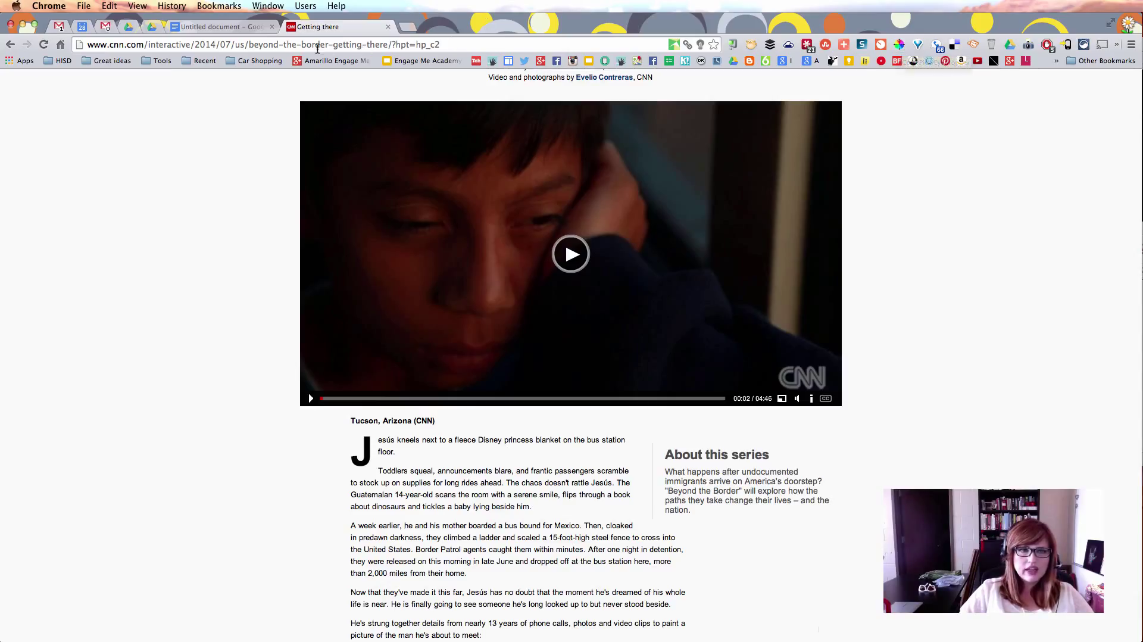
Open the Chrome Web Store from the Apps page in a new tab
key("super+l")
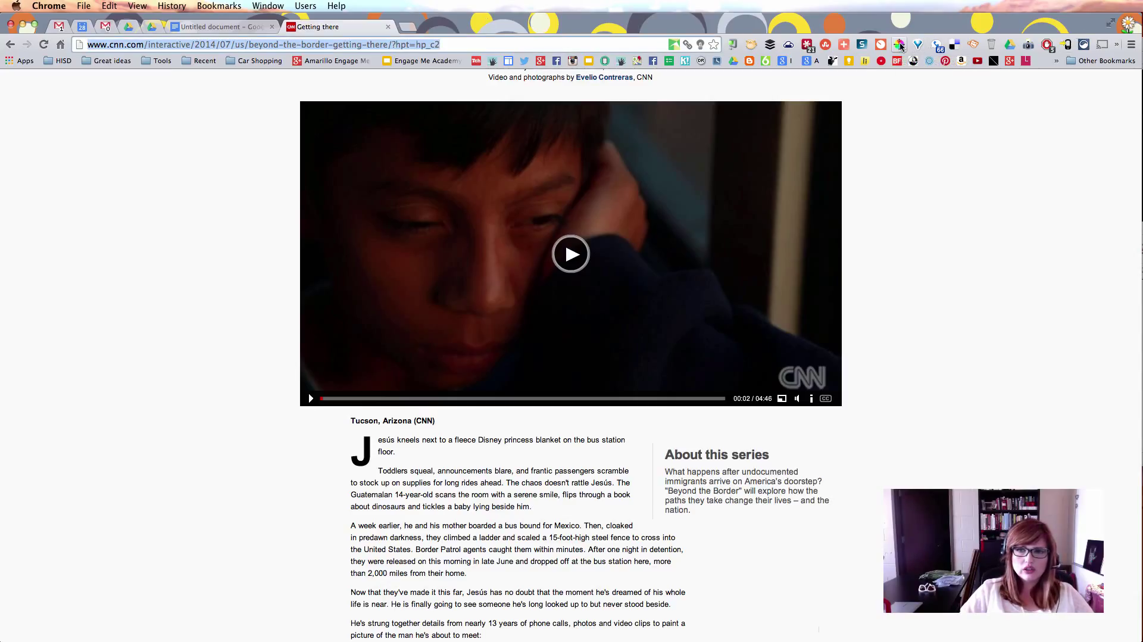
left_click(899, 45)
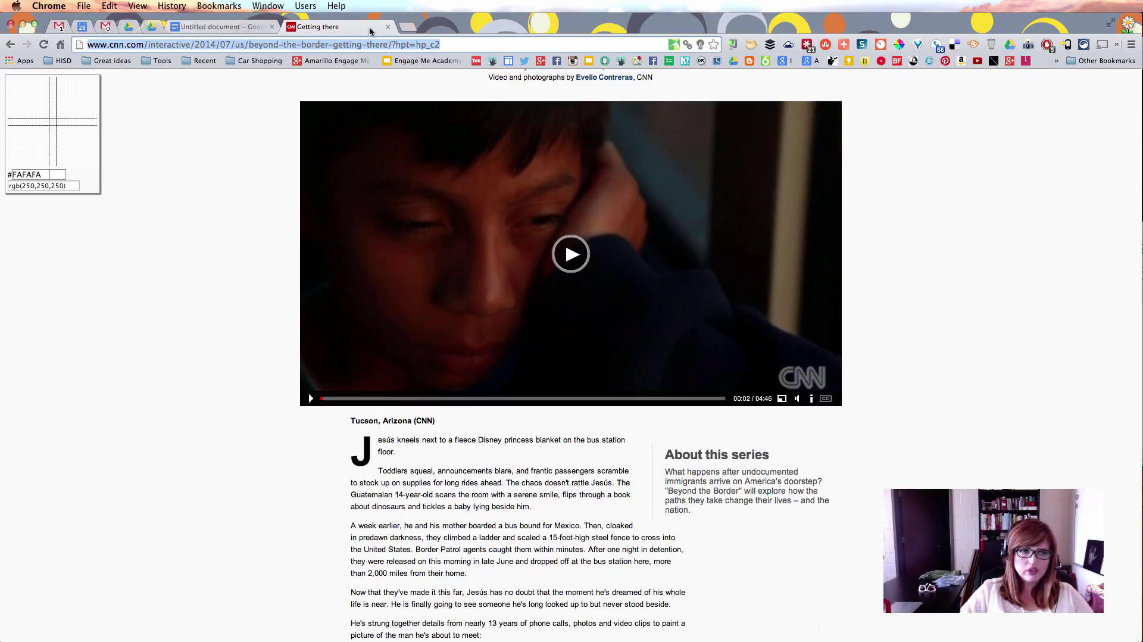
left_click(407, 27)
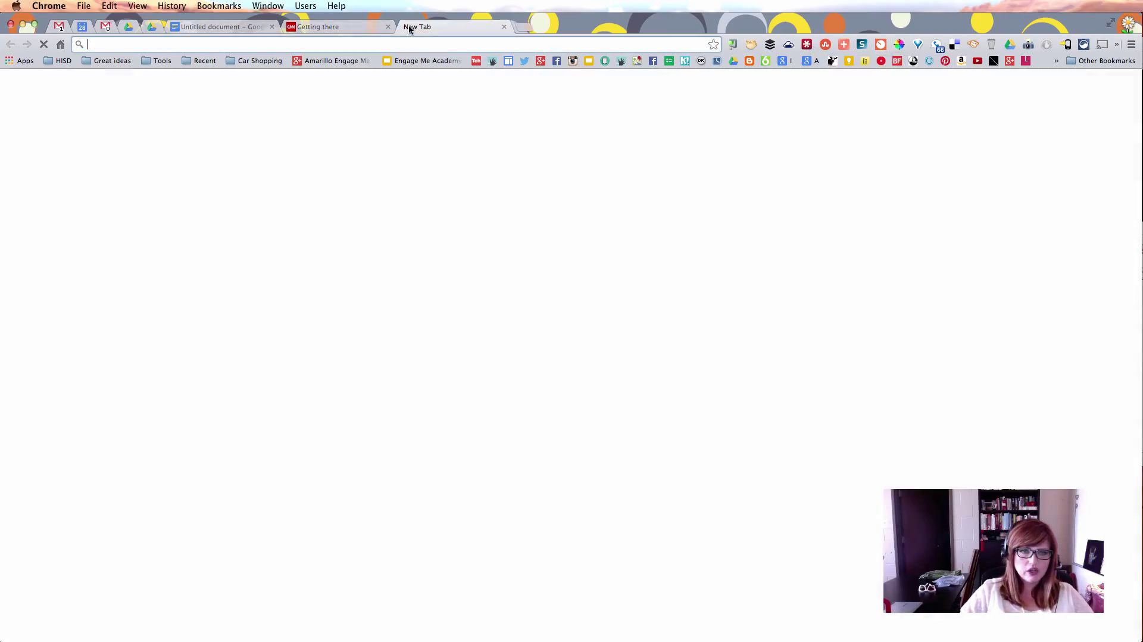
left_click(26, 63)
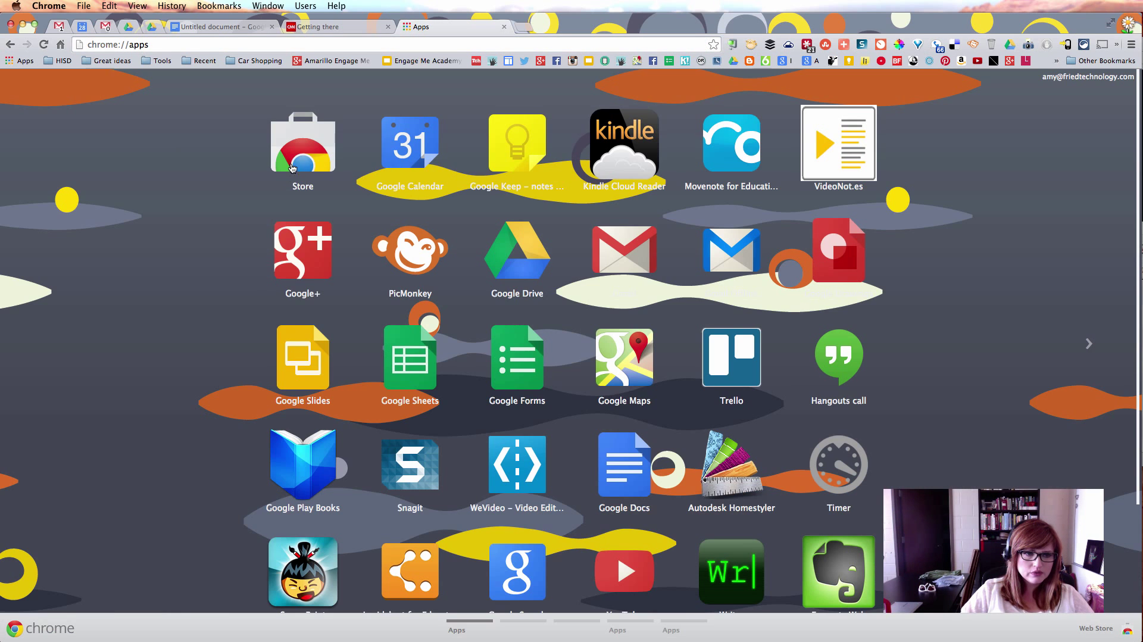
left_click(293, 169)
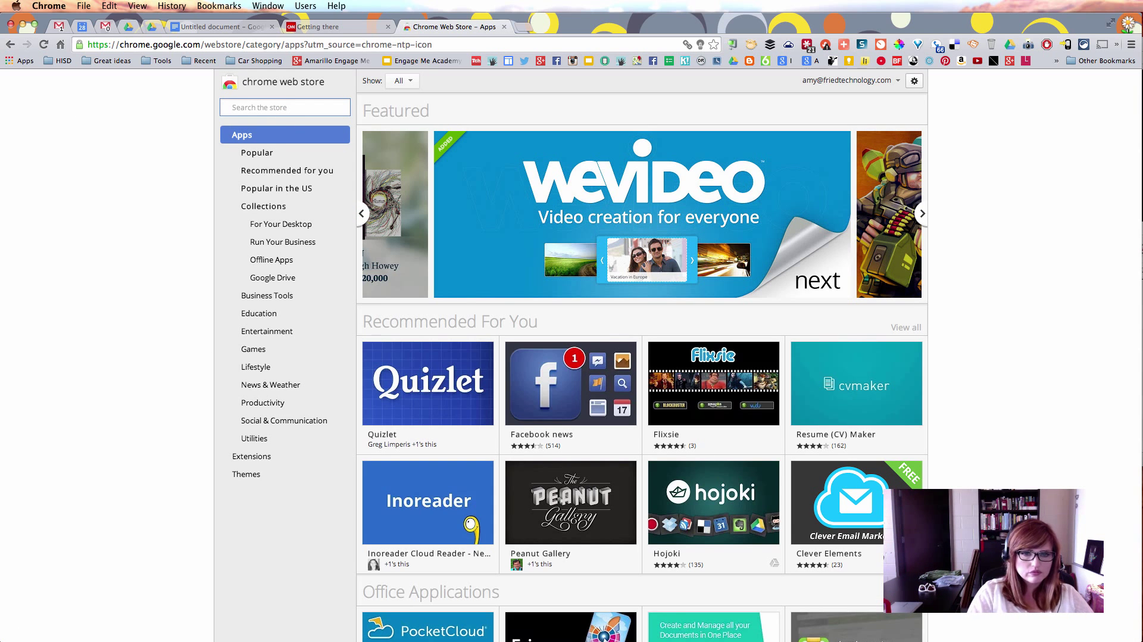
Search the Web Store for 'color picker' extensions
type("color picker")
key("Return")
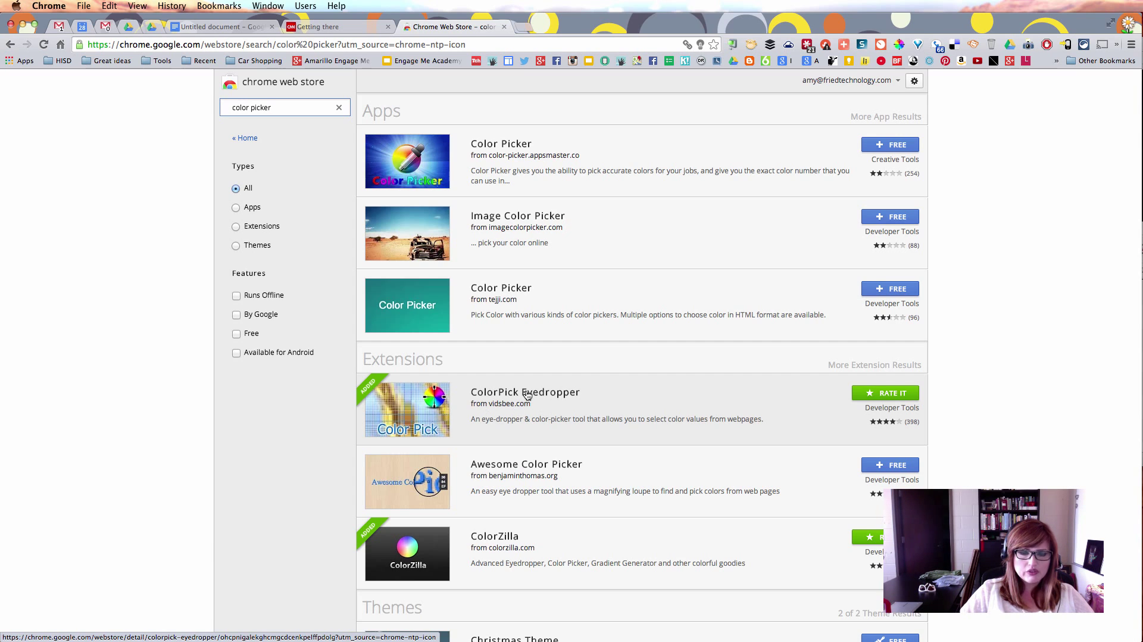
left_click(254, 44)
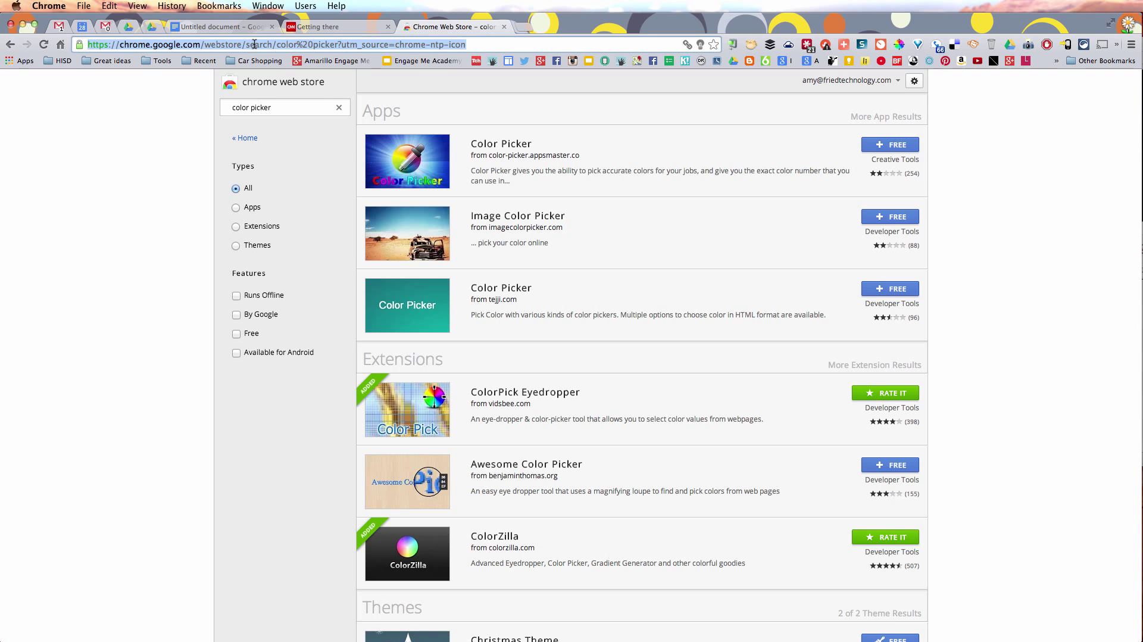
Search Google for 'google drive icon' images
type("google")
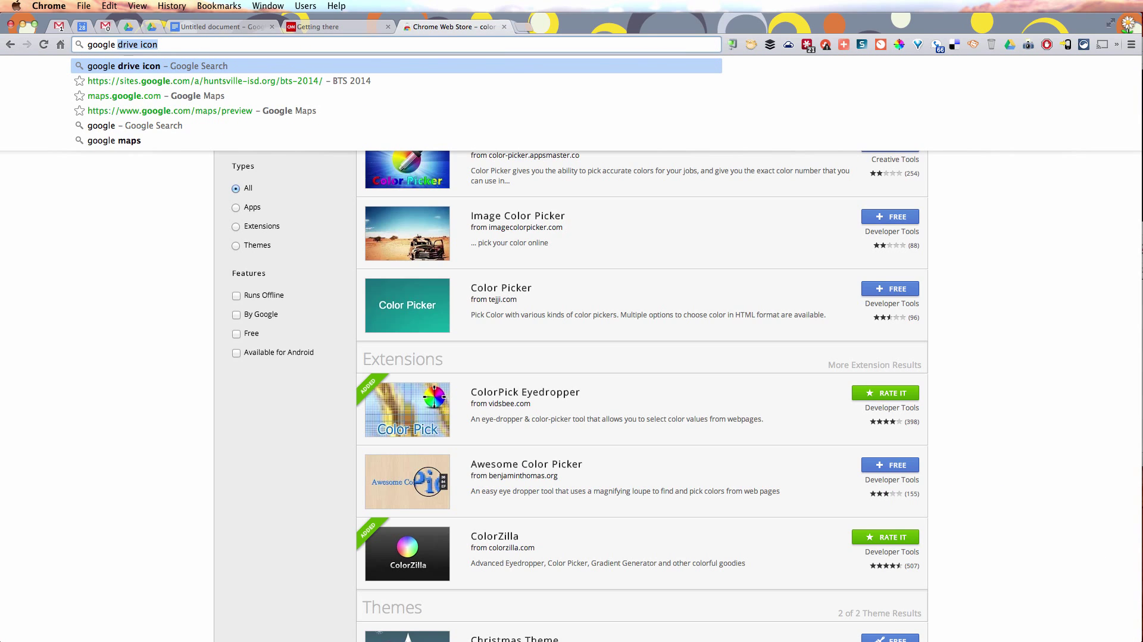
key("Return")
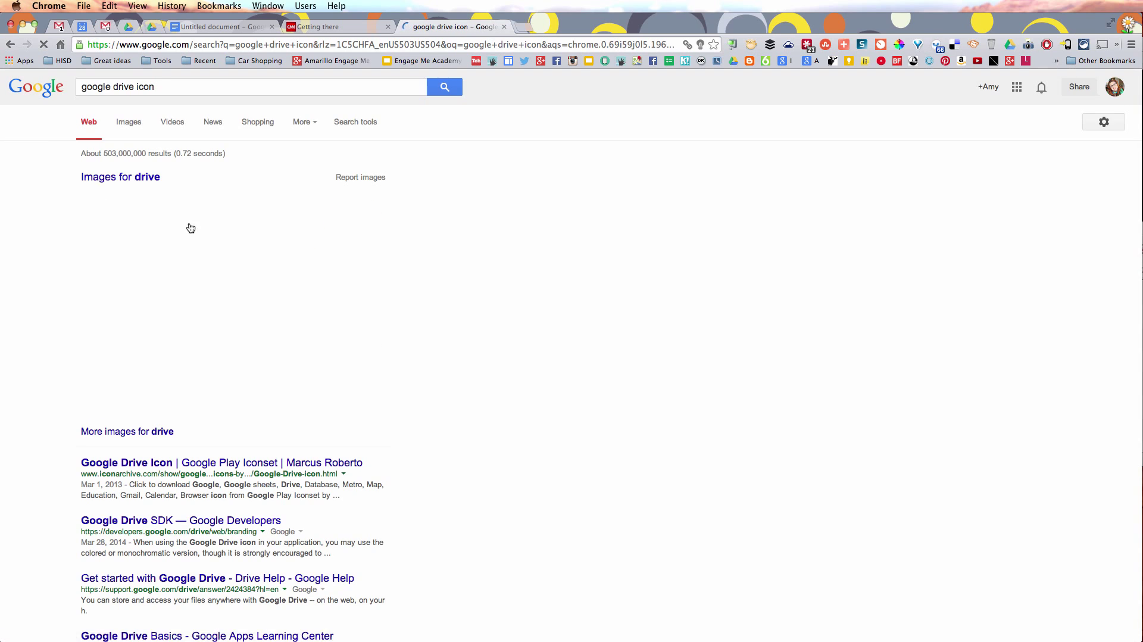
left_click(346, 132)
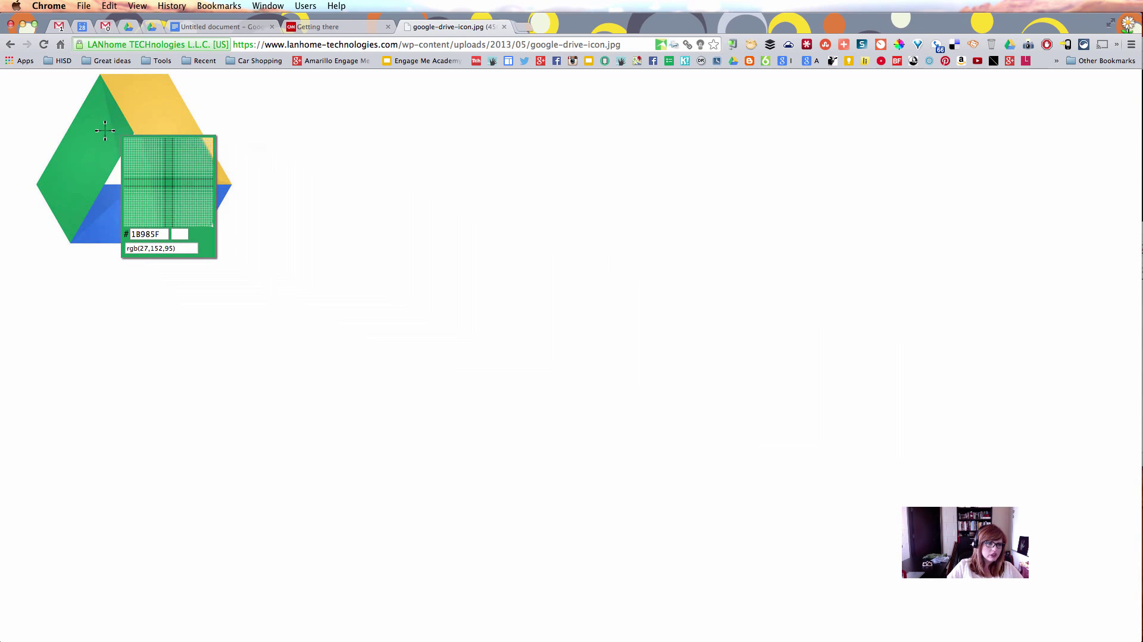
Sample the Drive logo's green with ColorPick and copy hex code 1FA863
left_click(80, 155)
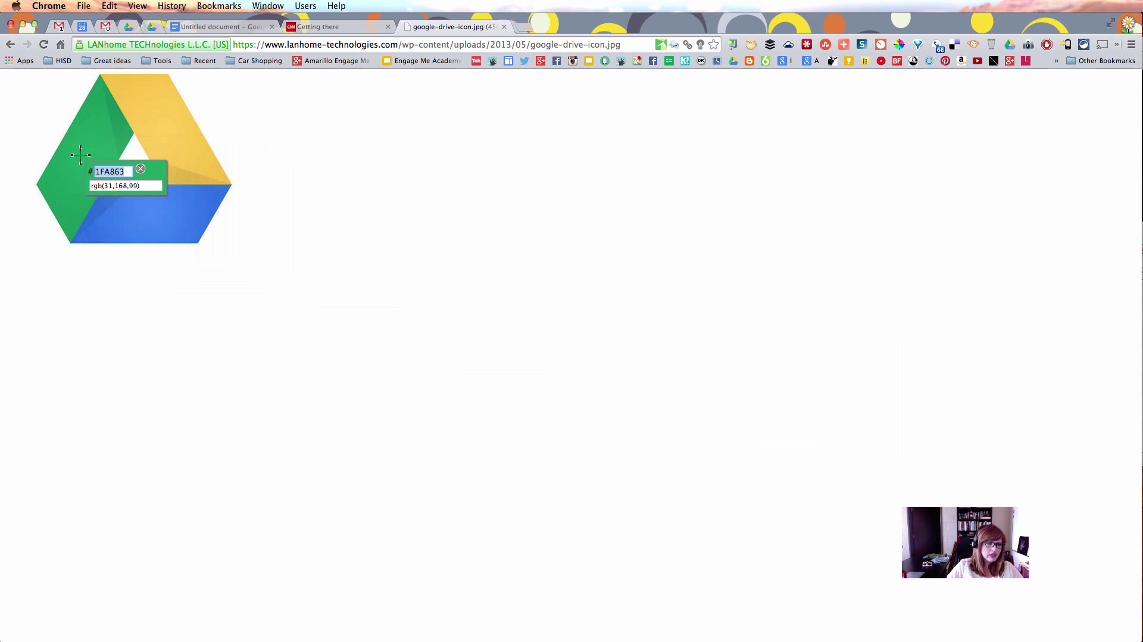
left_click(125, 185)
left_click(122, 172)
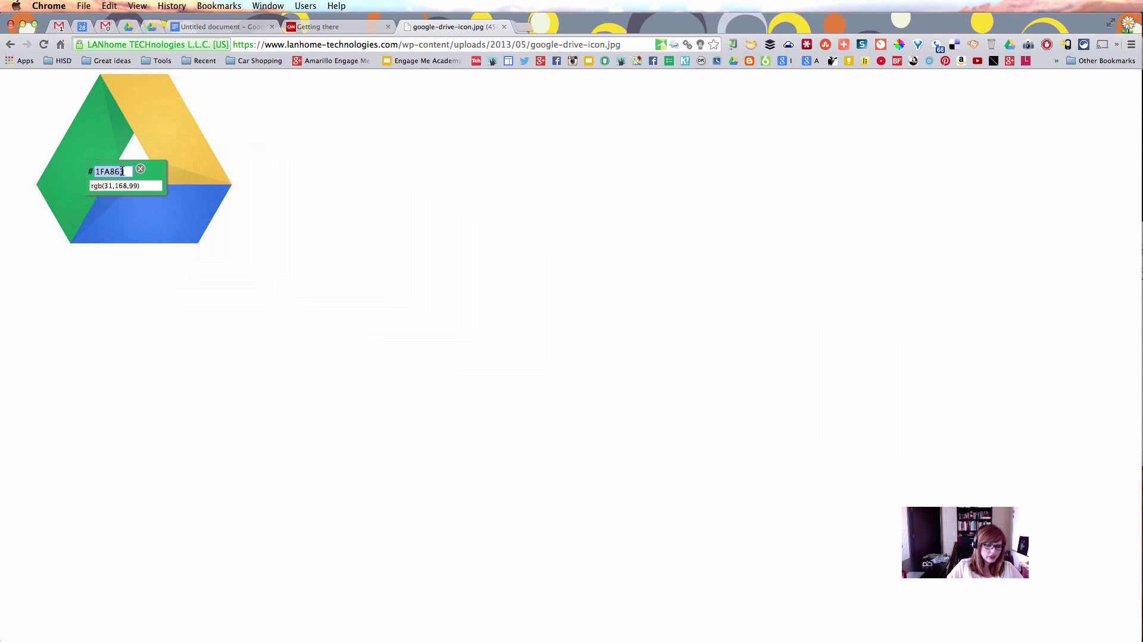
left_click(122, 171)
key("super+a")
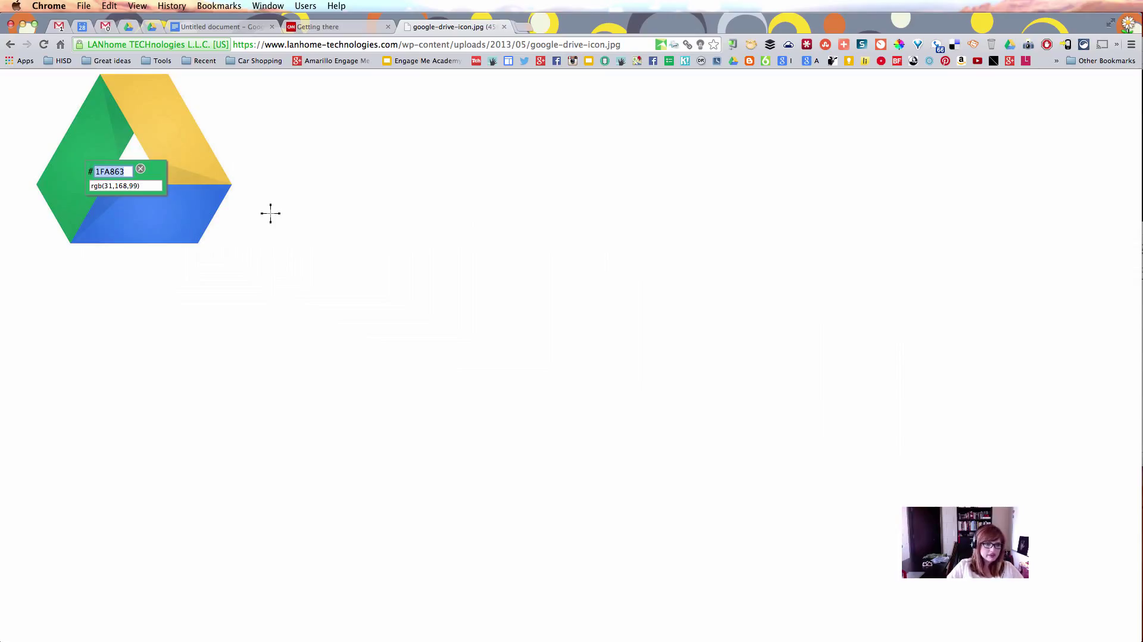
left_click(153, 27)
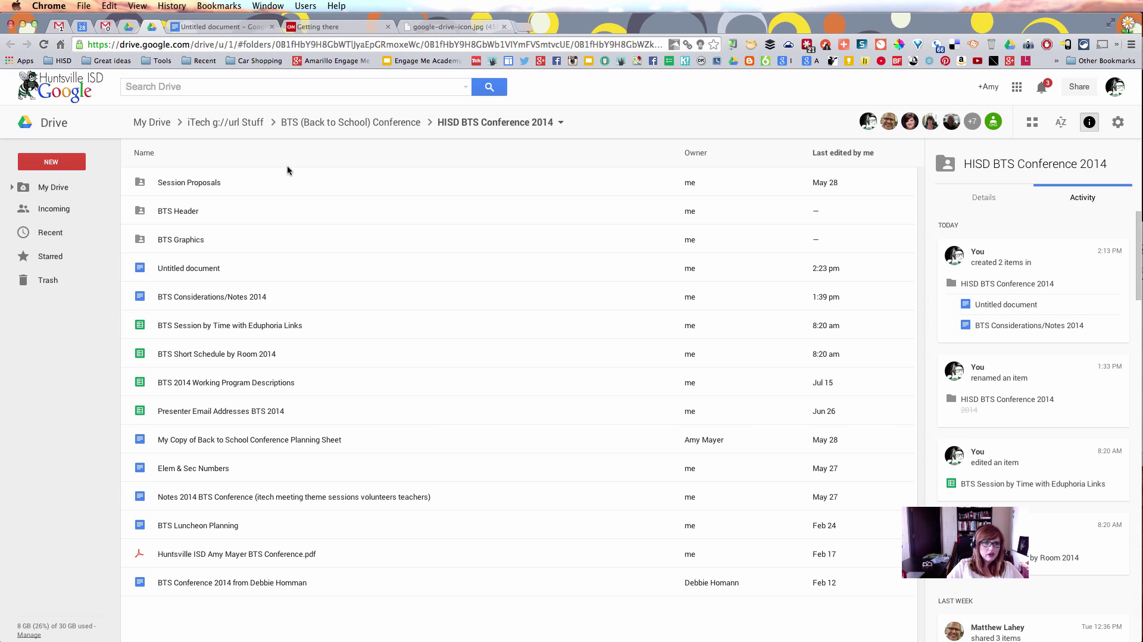
left_click(178, 30)
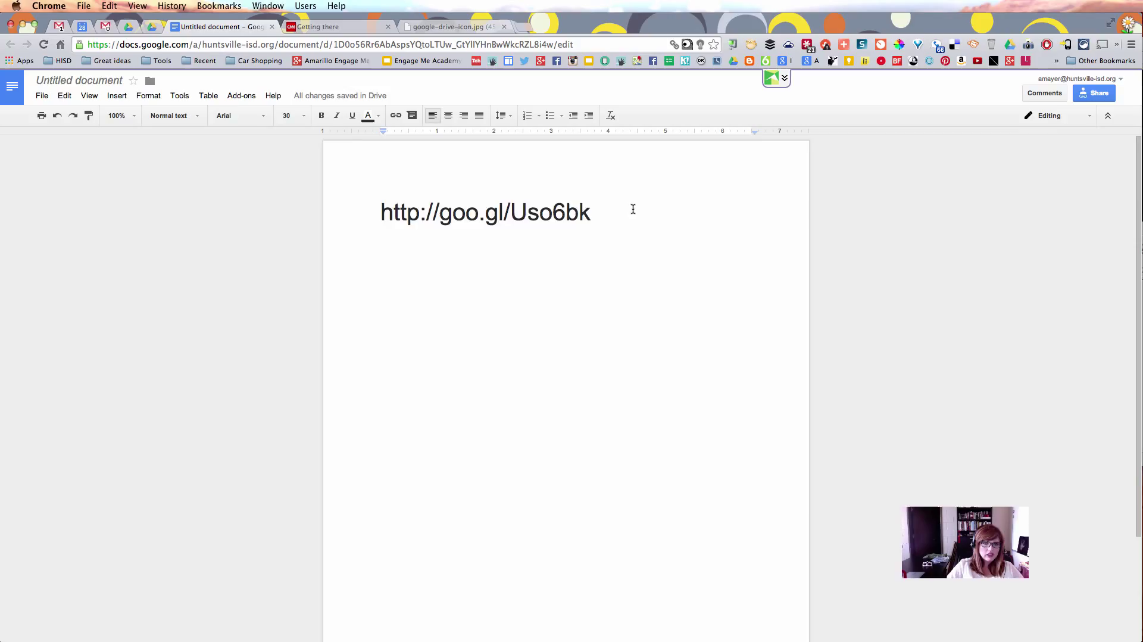
left_click_drag(633, 209, 337, 187)
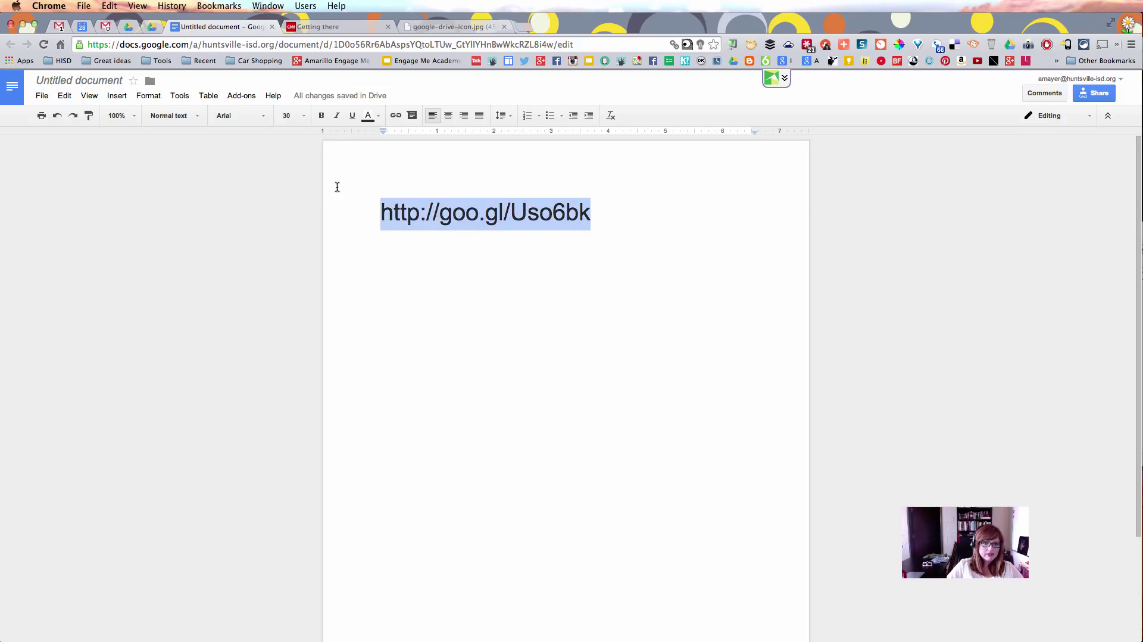
left_click(322, 116)
Colour the short link with custom hex #1FA863
left_click(380, 117)
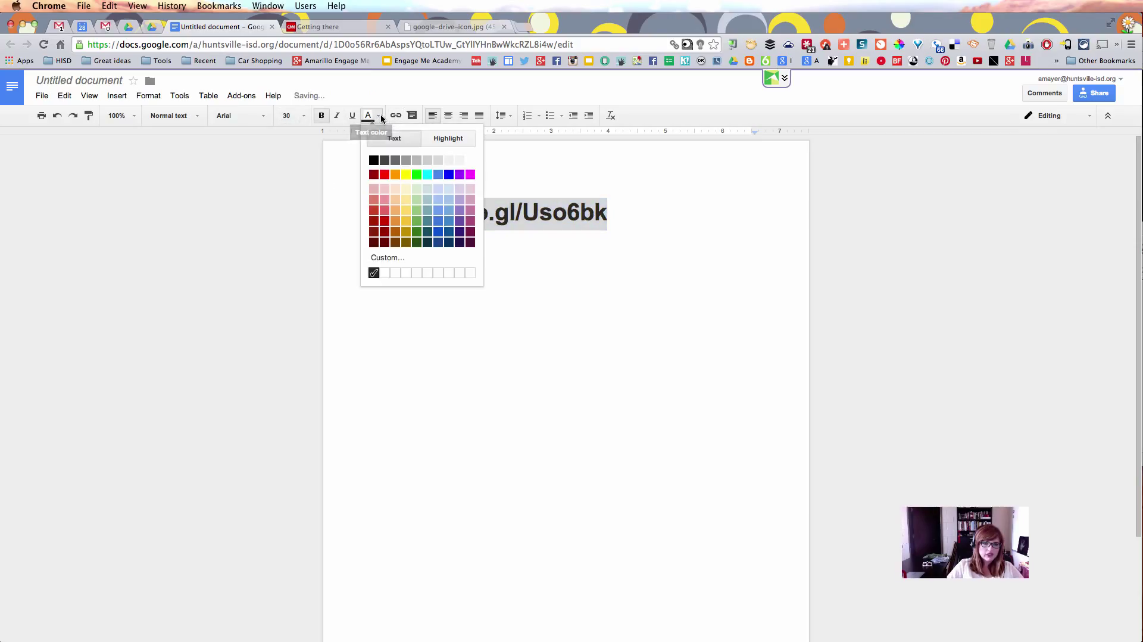
left_click(395, 258)
left_click_drag(588, 304, 536, 303)
type("#1FA863")
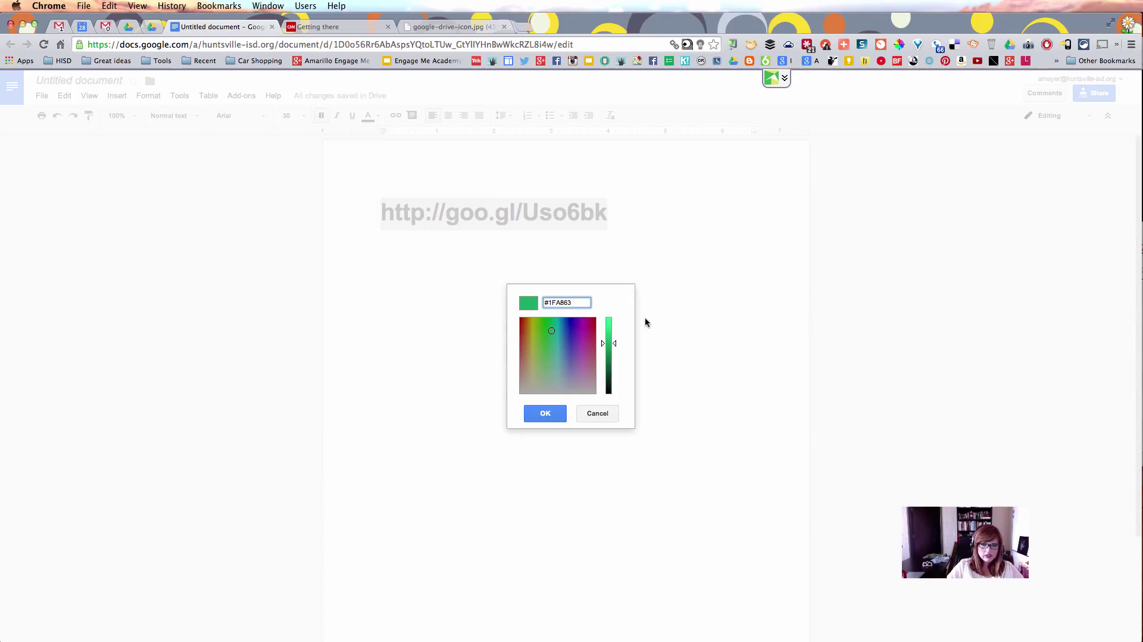
left_click(546, 414)
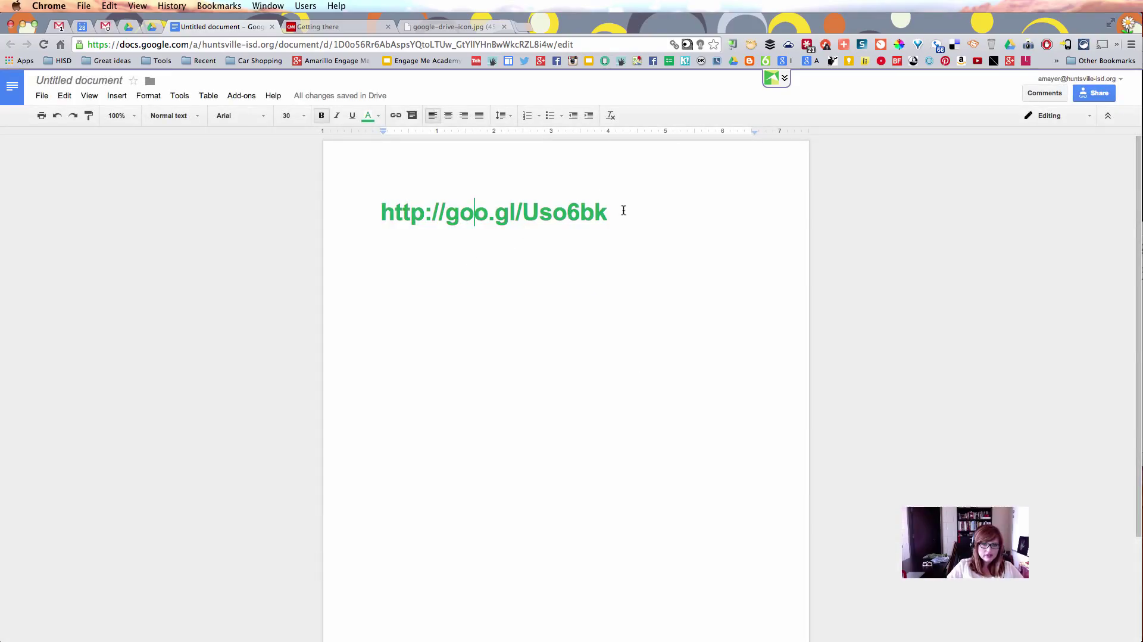
left_click_drag(623, 209, 337, 152)
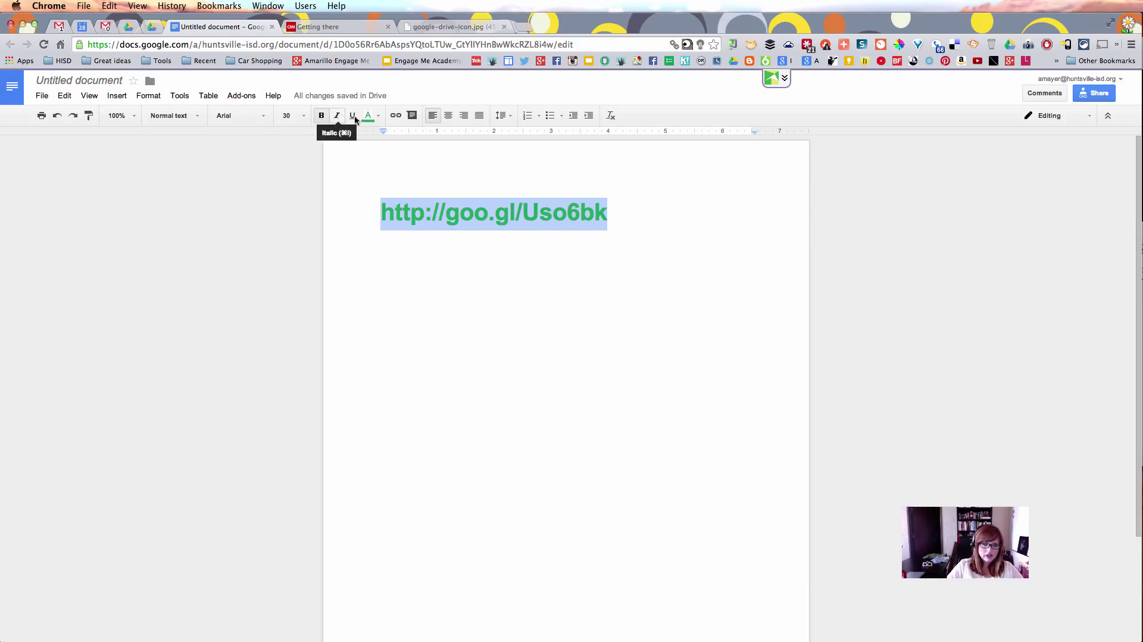
Dismiss the ColorPick readout over the Drive logo image, checking the green link in Docs
left_click(433, 30)
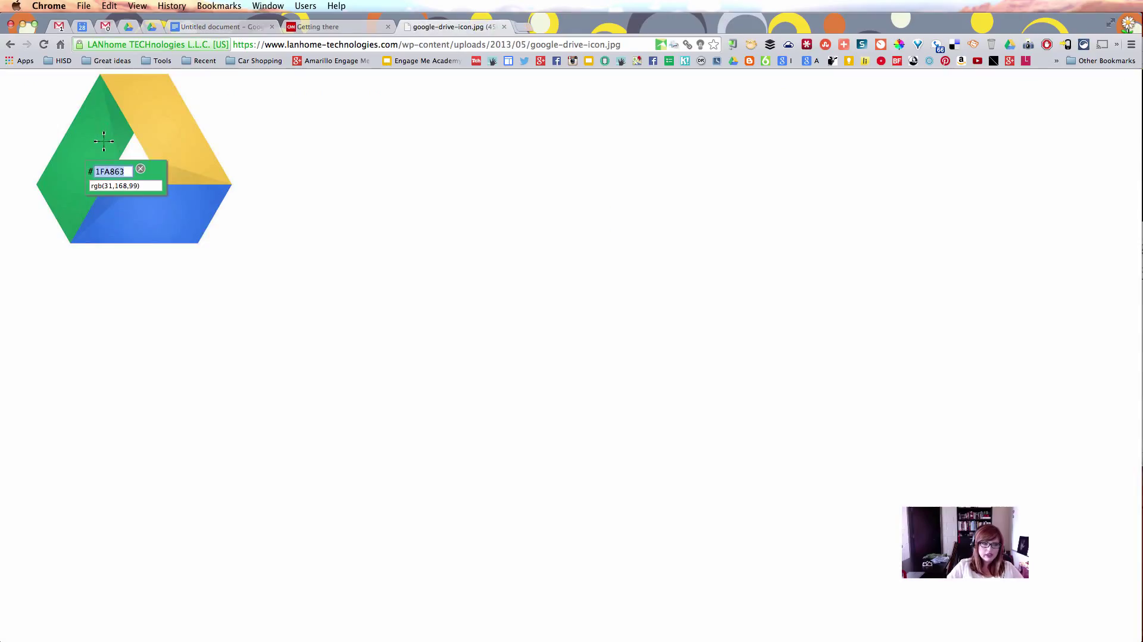
left_click(114, 186)
key("Escape")
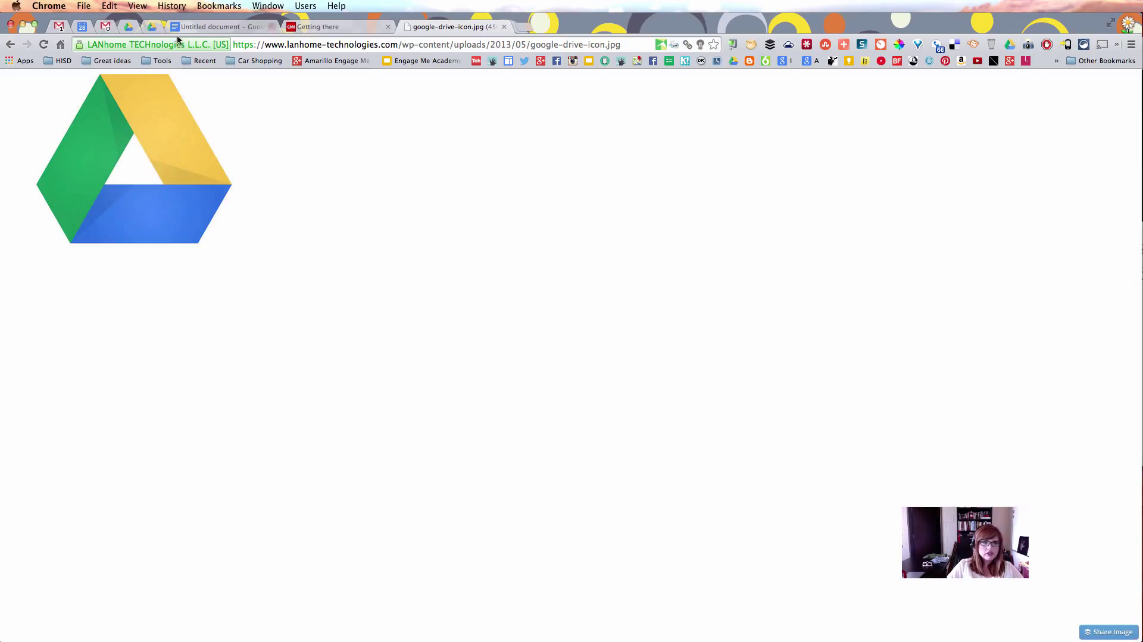
key("ctrl+shift+Tab")
key("ctrl+shift+Tab")
left_click(498, 295)
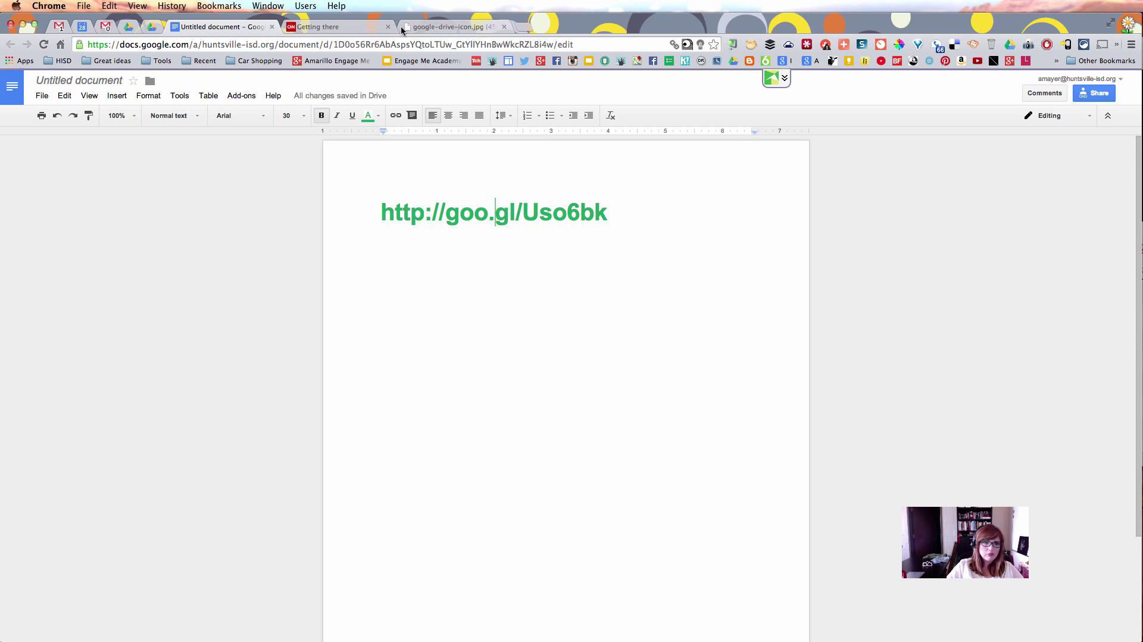
left_click(442, 28)
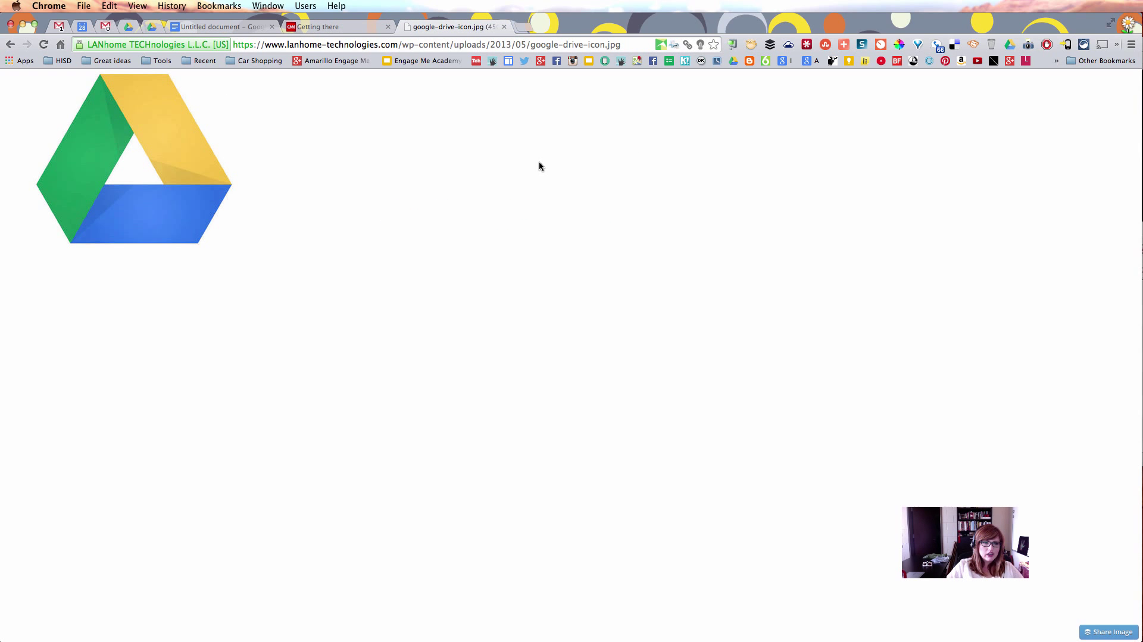